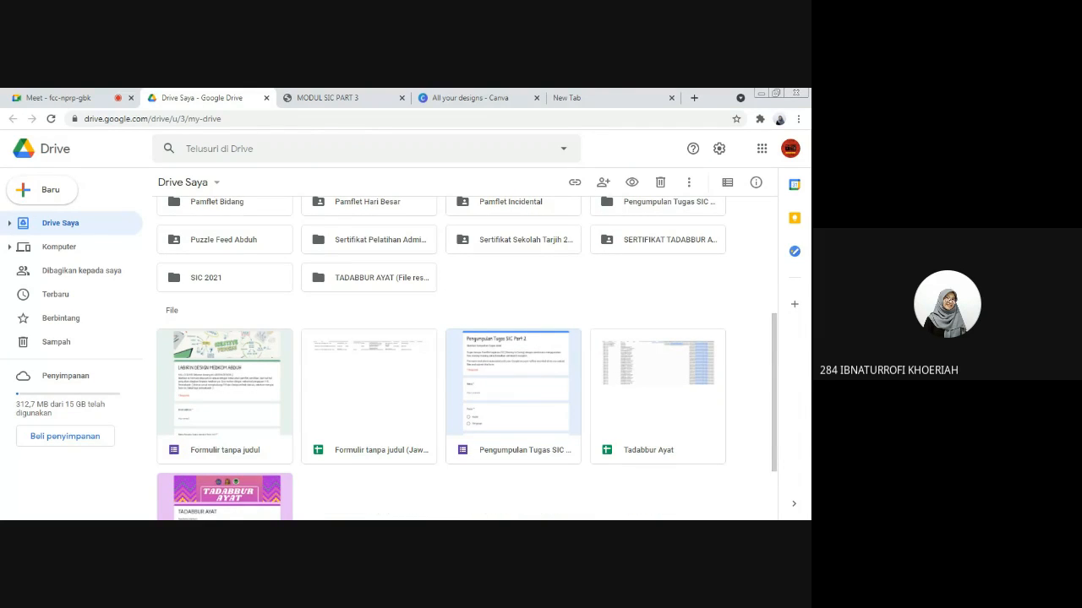
# Step: Examine the certificate files in the SERTIFIKAT TADABBUR AYAT 2021 folder and return to the folder list in Drive Saya
pyautogui.scroll(1, 497, 317)
pyautogui.scroll(1, 487, 355)
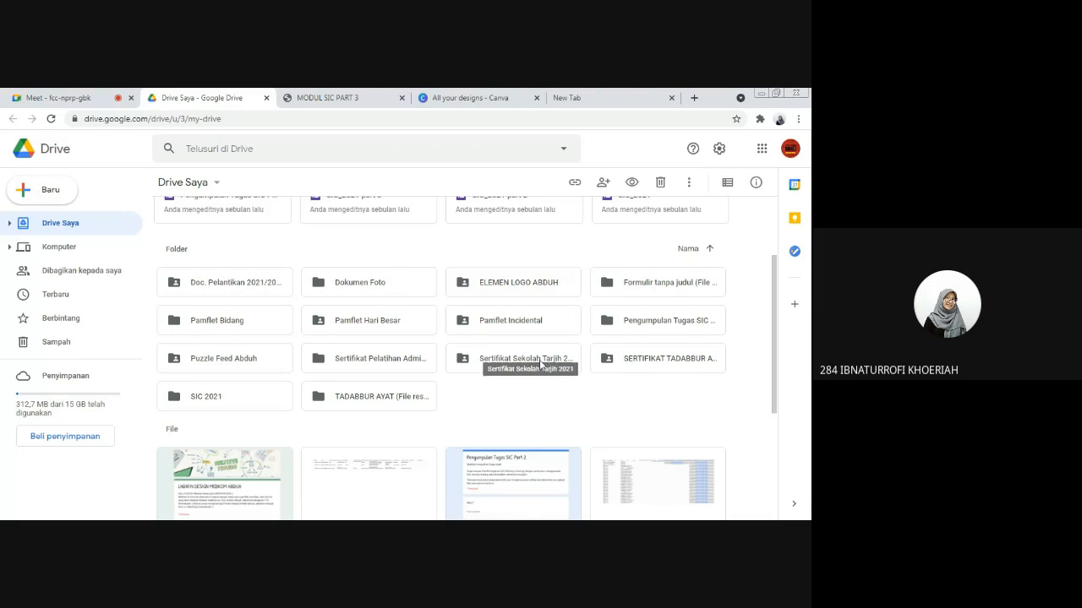
pyautogui.doubleClick(640, 360)
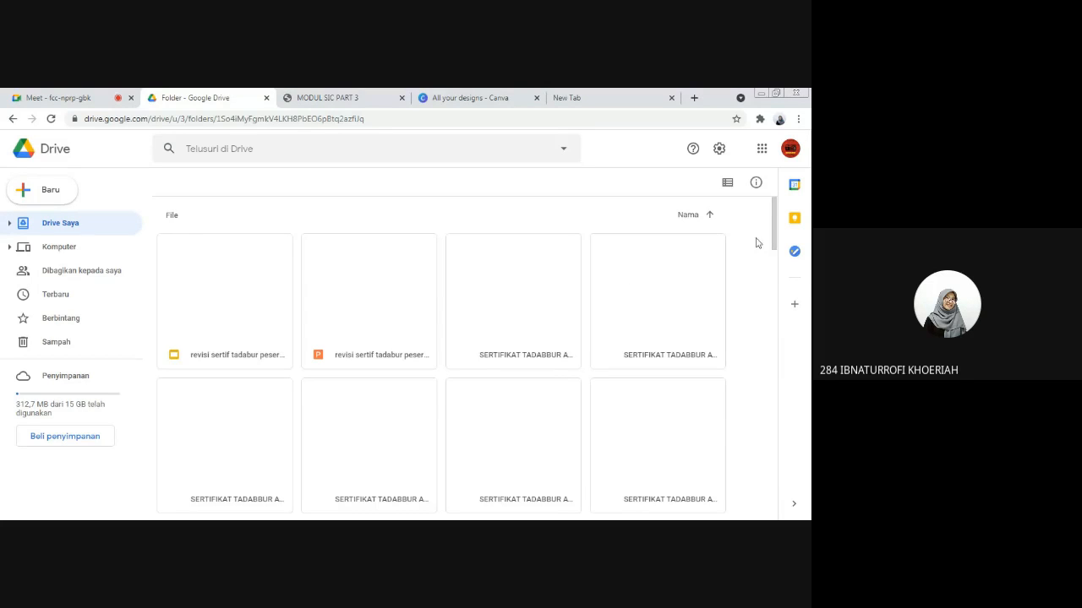
pyautogui.scroll(-2, 771, 245)
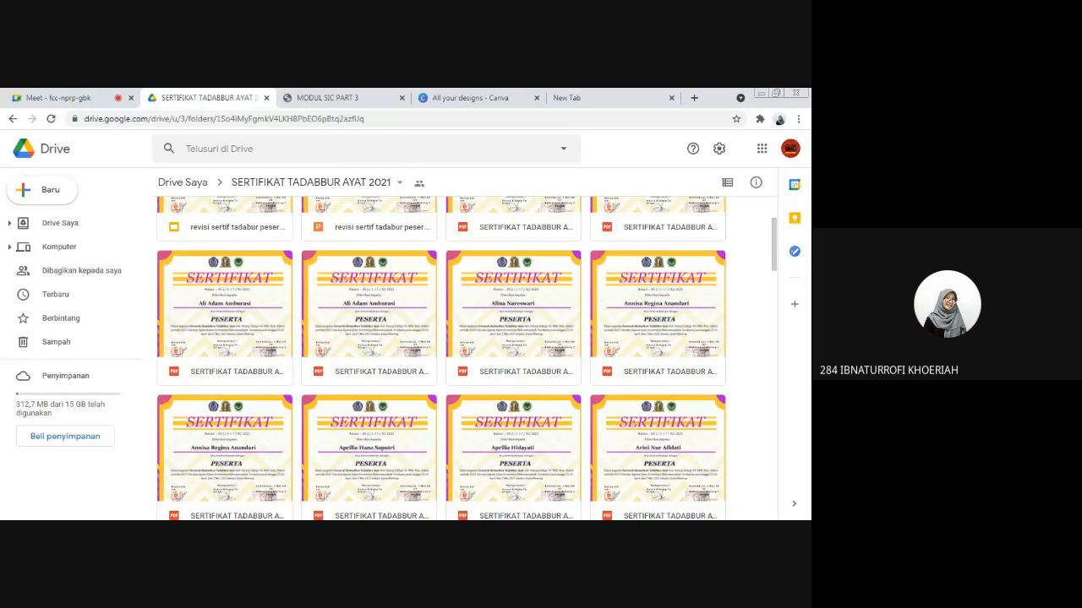
pyautogui.scroll(-1, 528, 336)
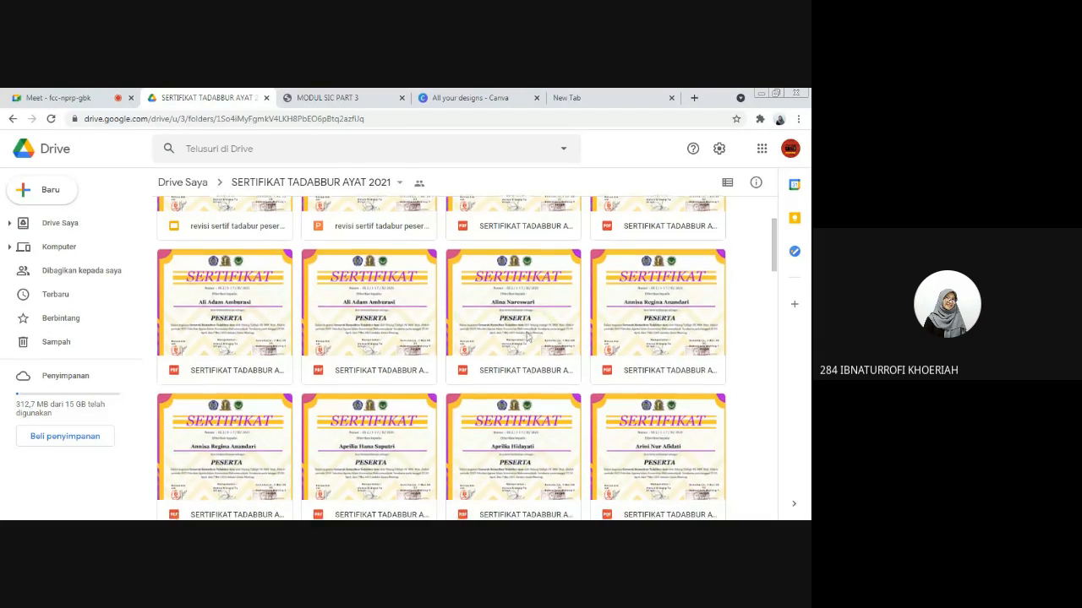
pyautogui.scroll(-2, 527, 336)
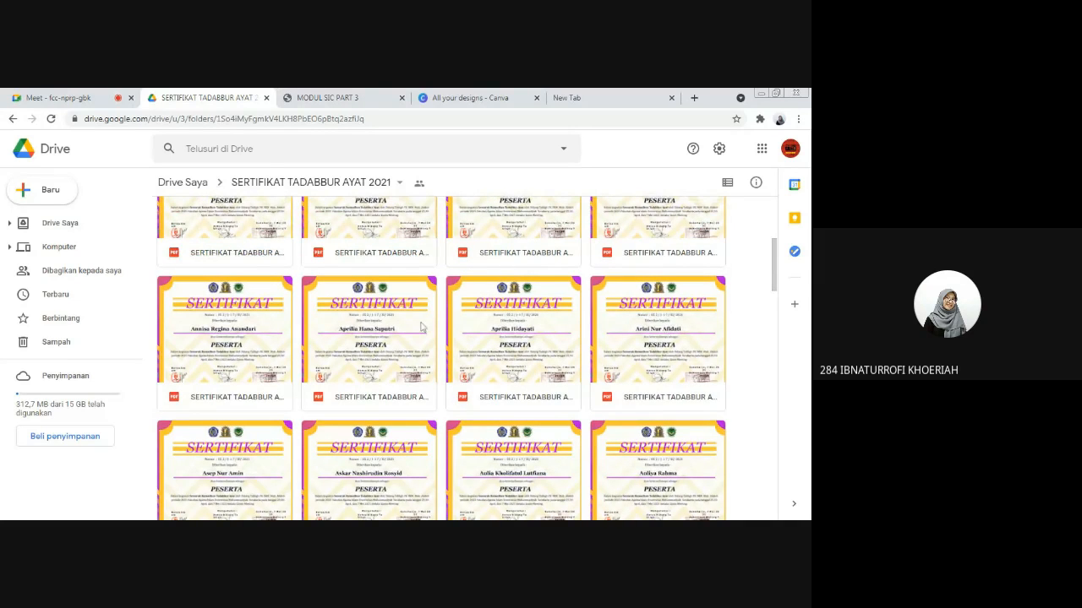
pyautogui.scroll(2, 422, 329)
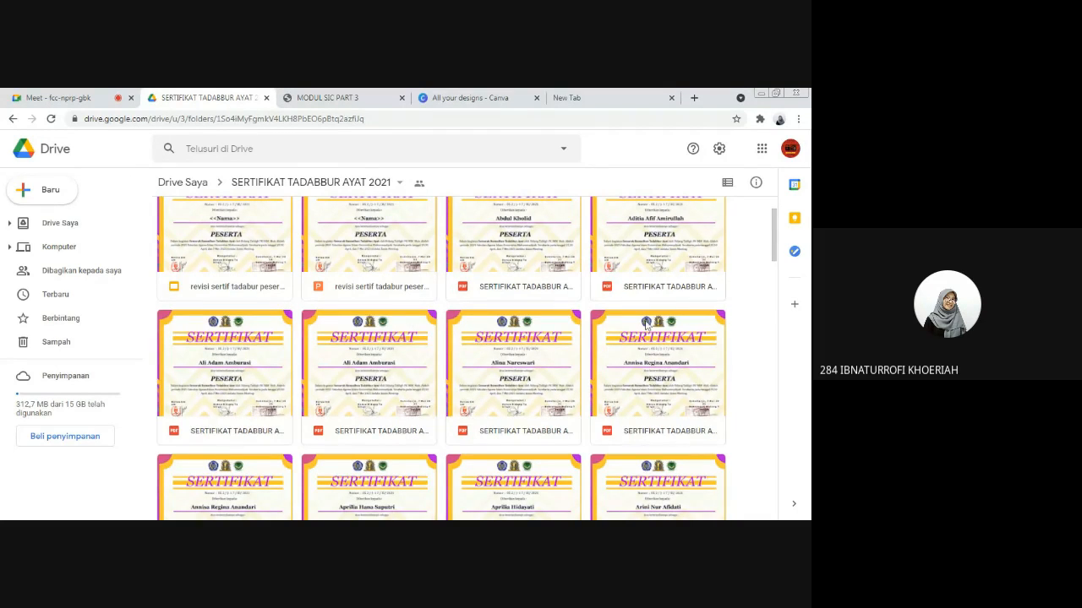
pyautogui.scroll(1, 646, 325)
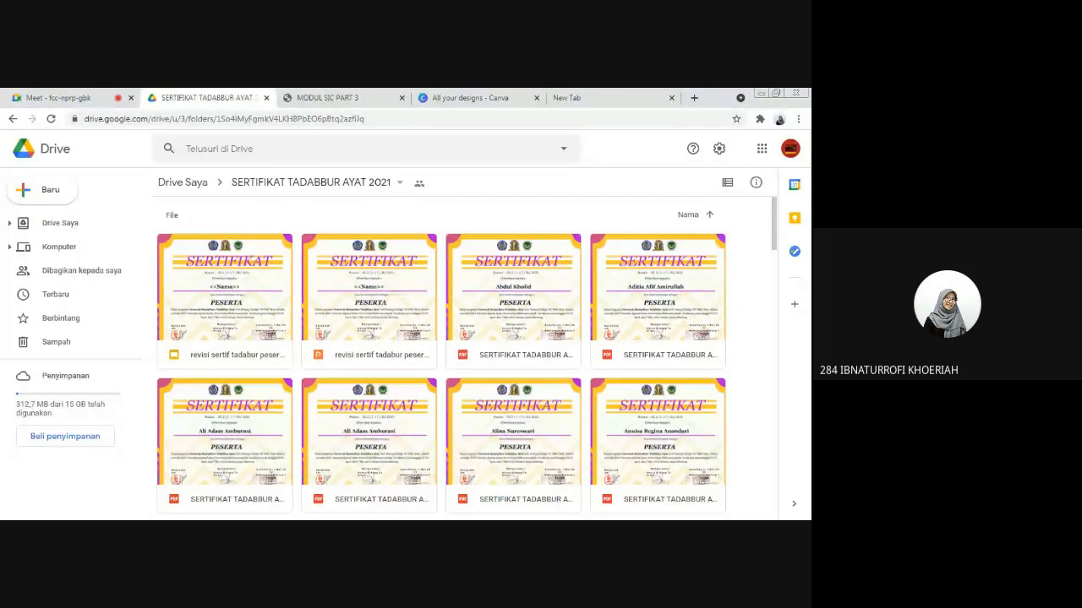
pyautogui.click(199, 184)
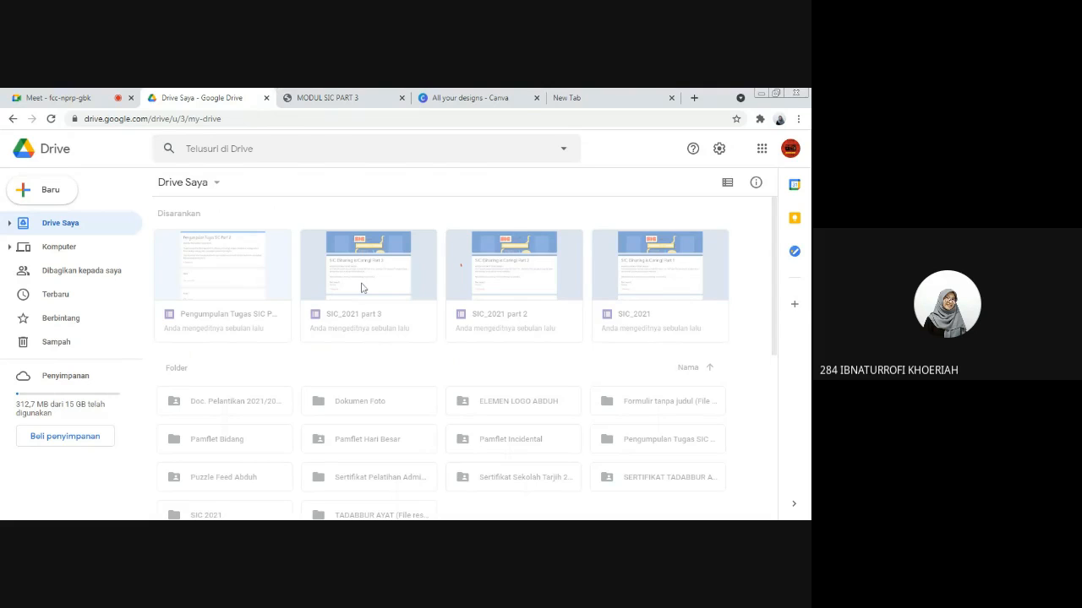
pyautogui.scroll(-2, 581, 356)
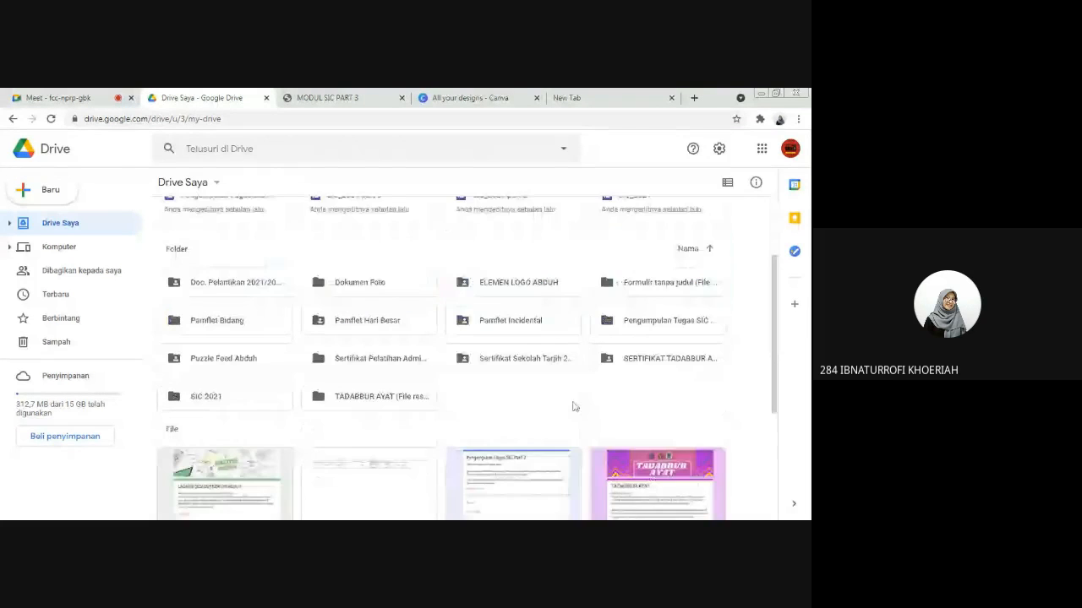
pyautogui.rightClick(497, 398)
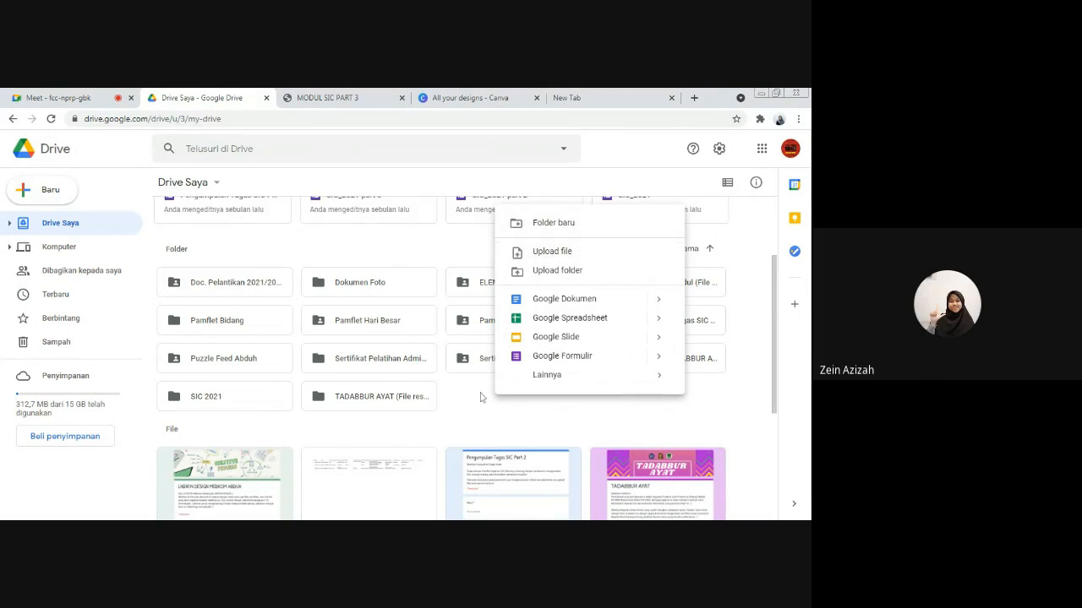
pyautogui.click(97, 93)
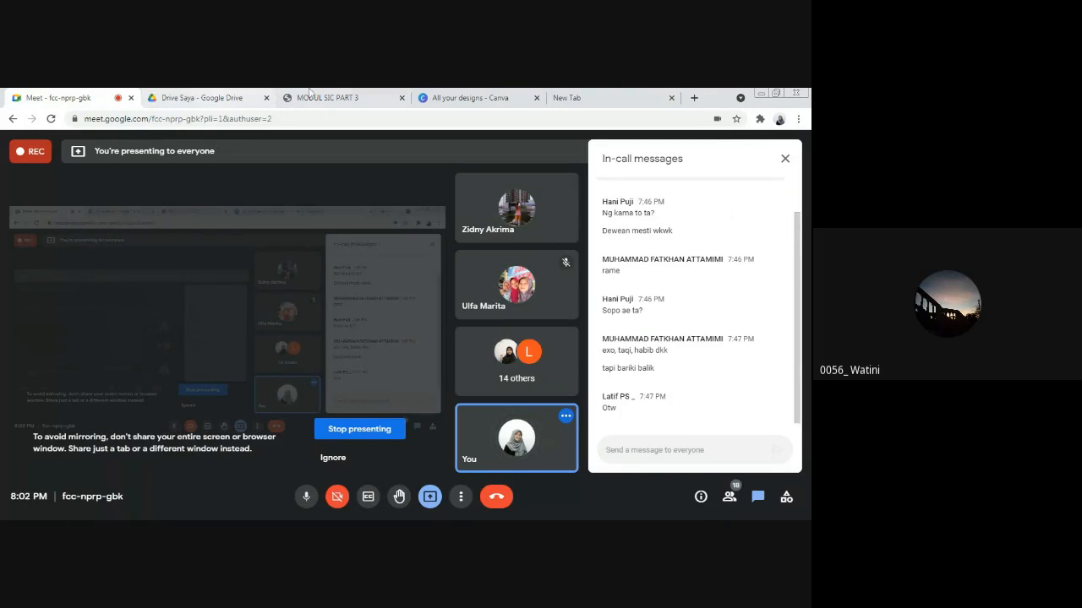
pyautogui.click(244, 94)
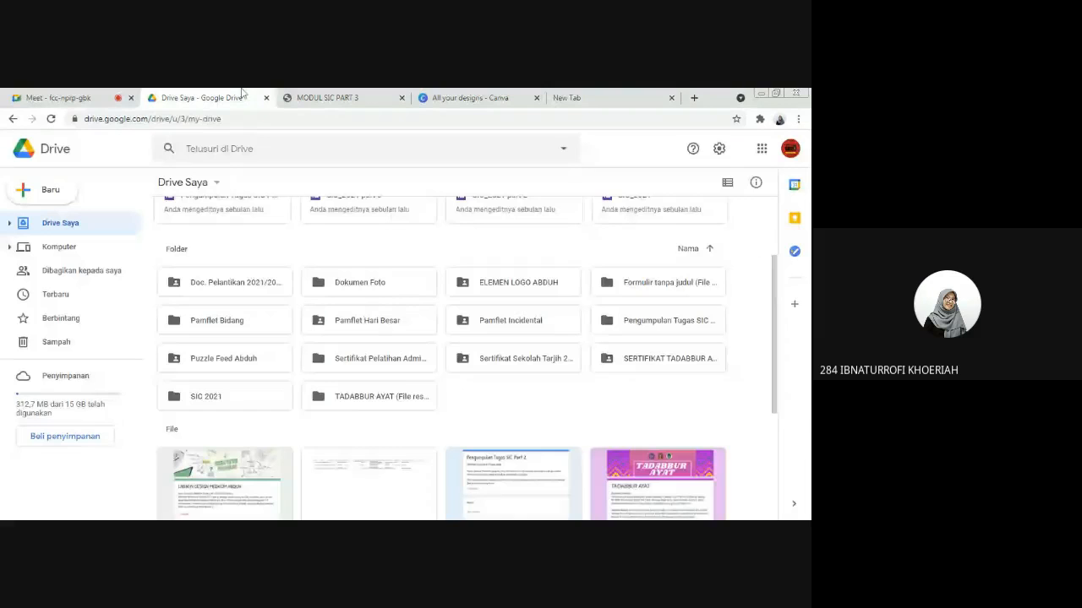
pyautogui.rightClick(497, 391)
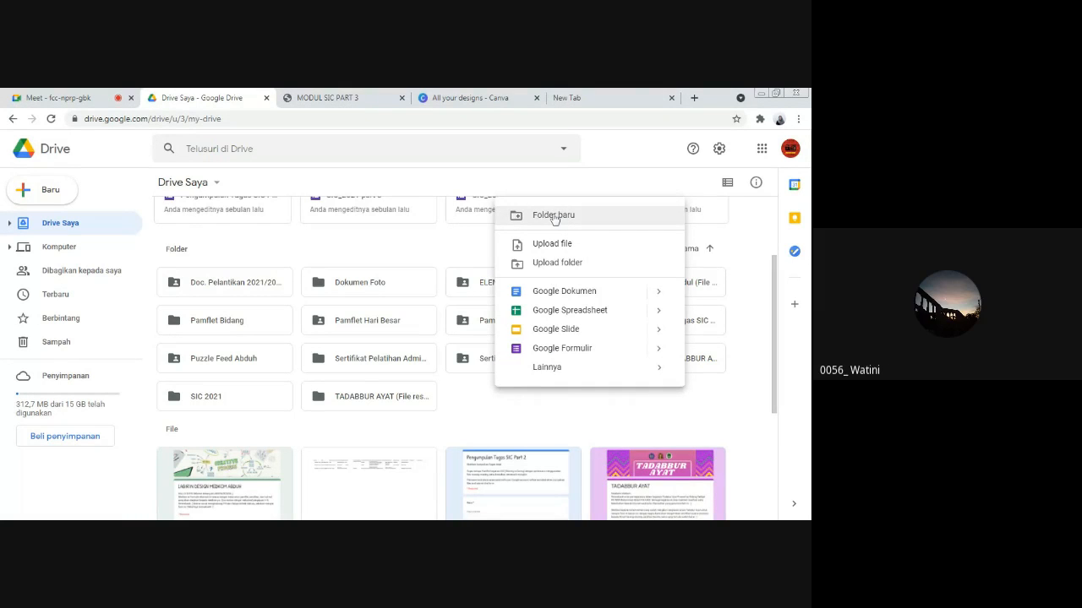
pyautogui.click(474, 402)
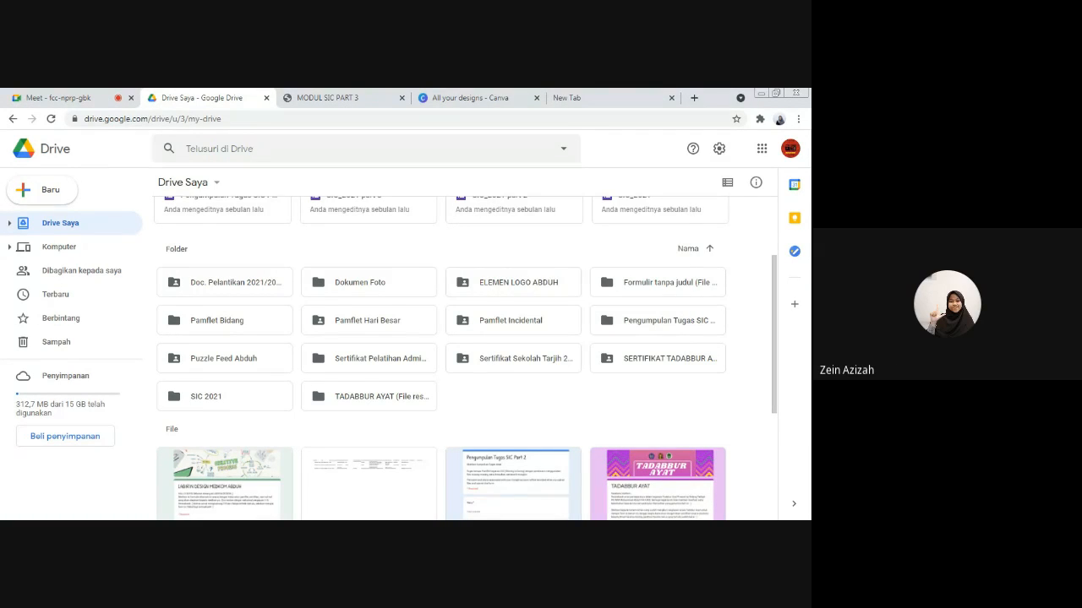
pyautogui.rightClick(497, 391)
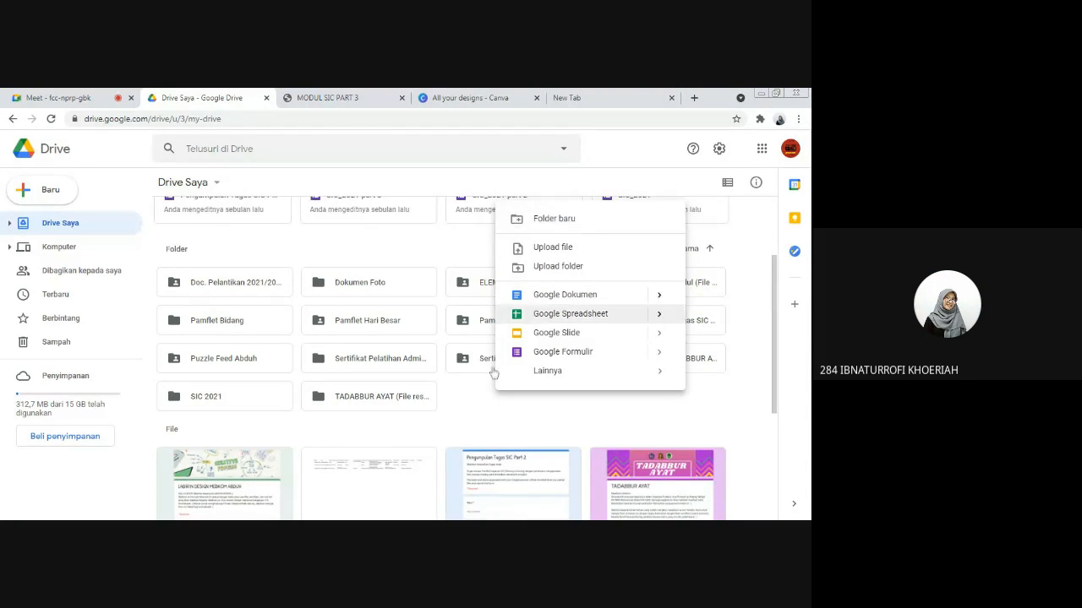
# Step: Create a new folder named "SERTIFIKAT TADABBUR 2" in Drive Saya
pyautogui.rightClick(467, 391)
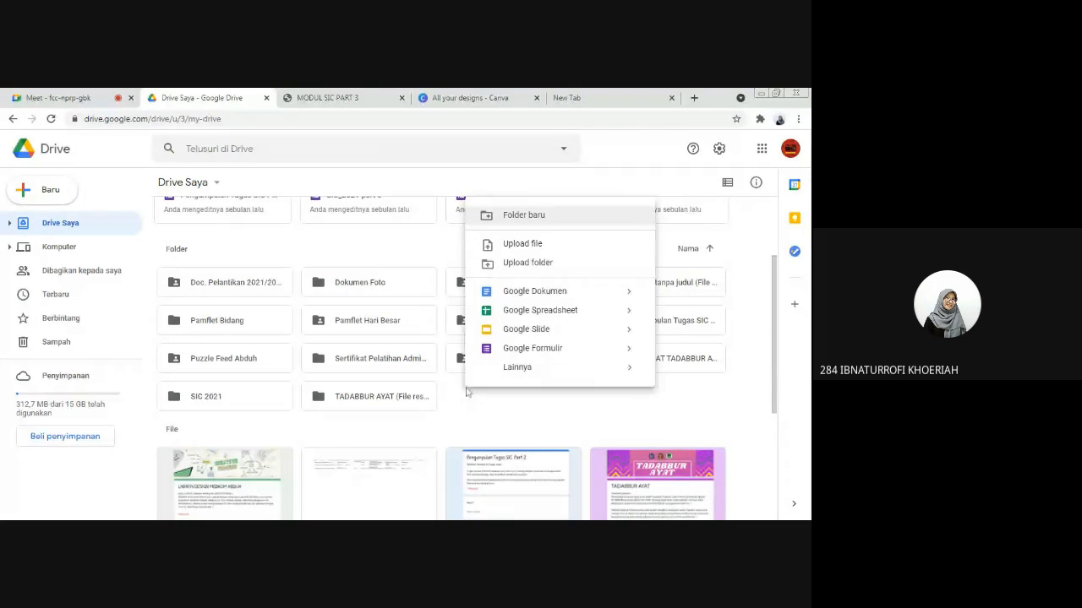
pyautogui.click(536, 218)
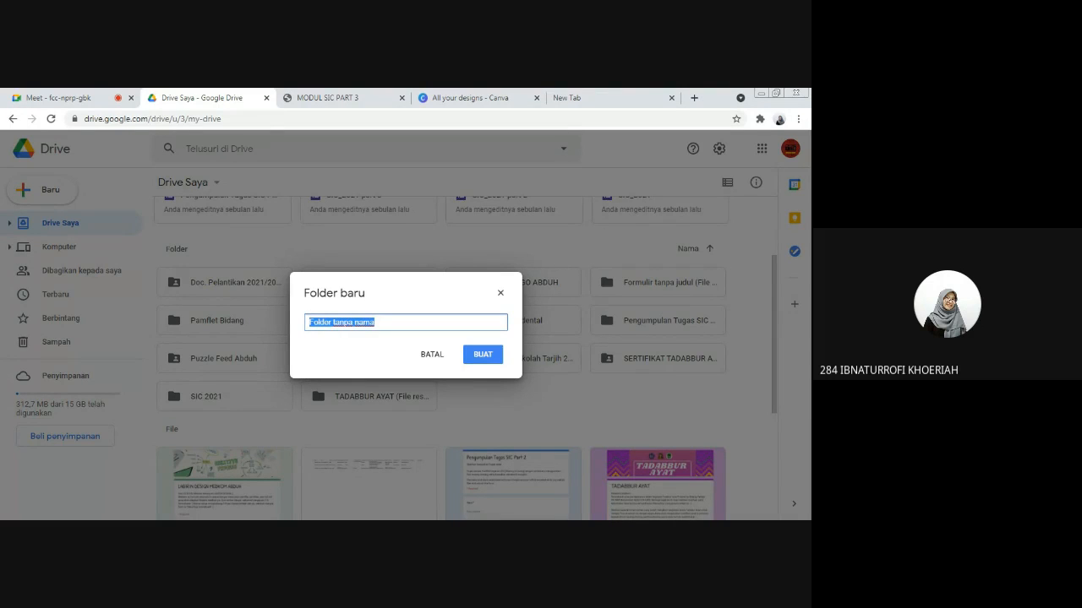
pyautogui.write('S')
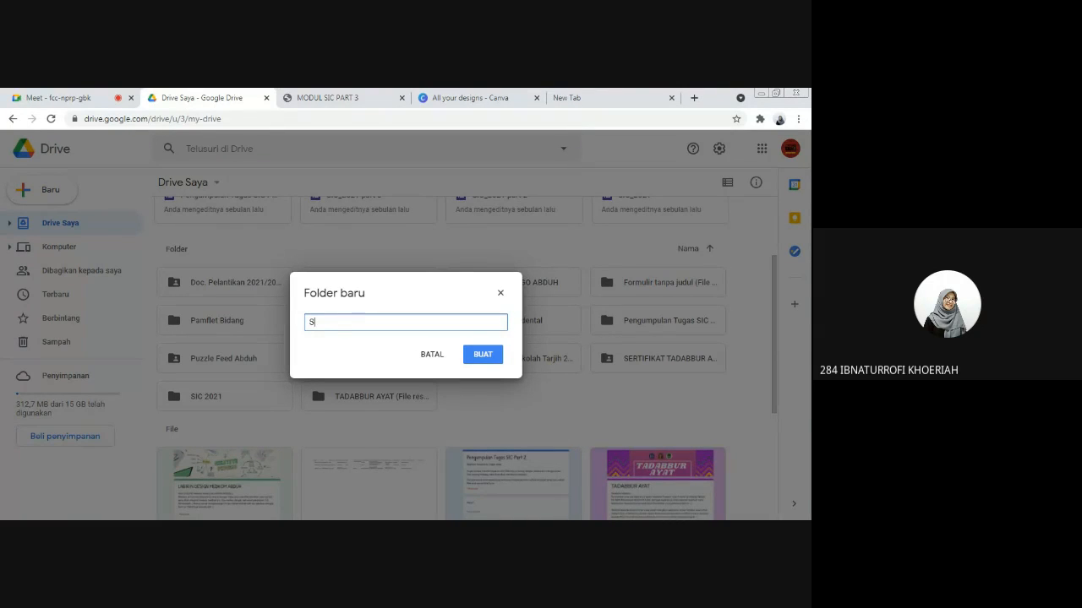
pyautogui.write('ERTIFIKAT TADABBUR')
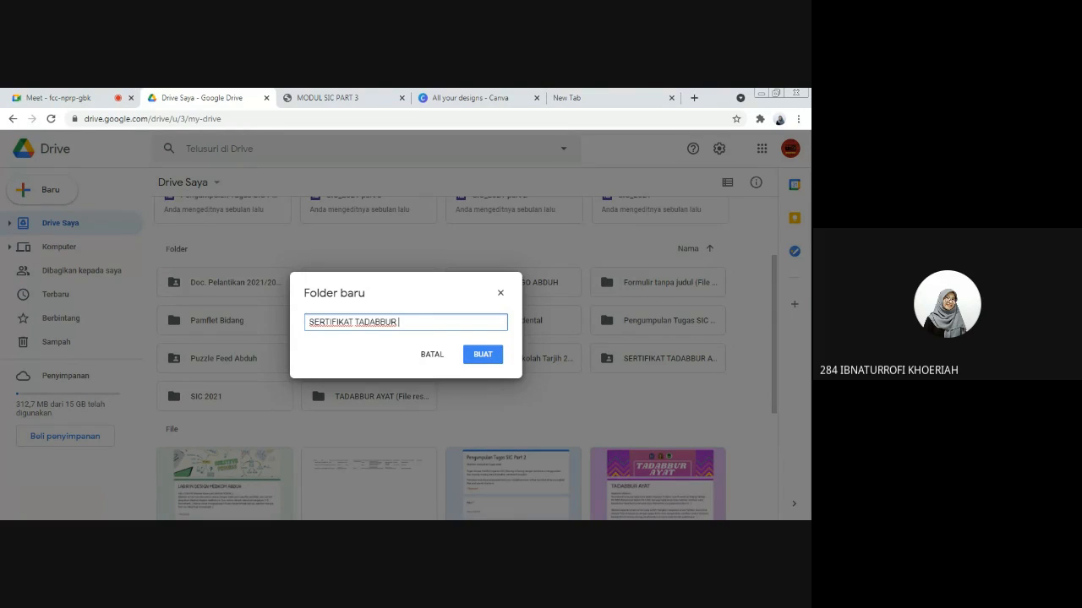
pyautogui.write(' 2')
pyautogui.click(487, 363)
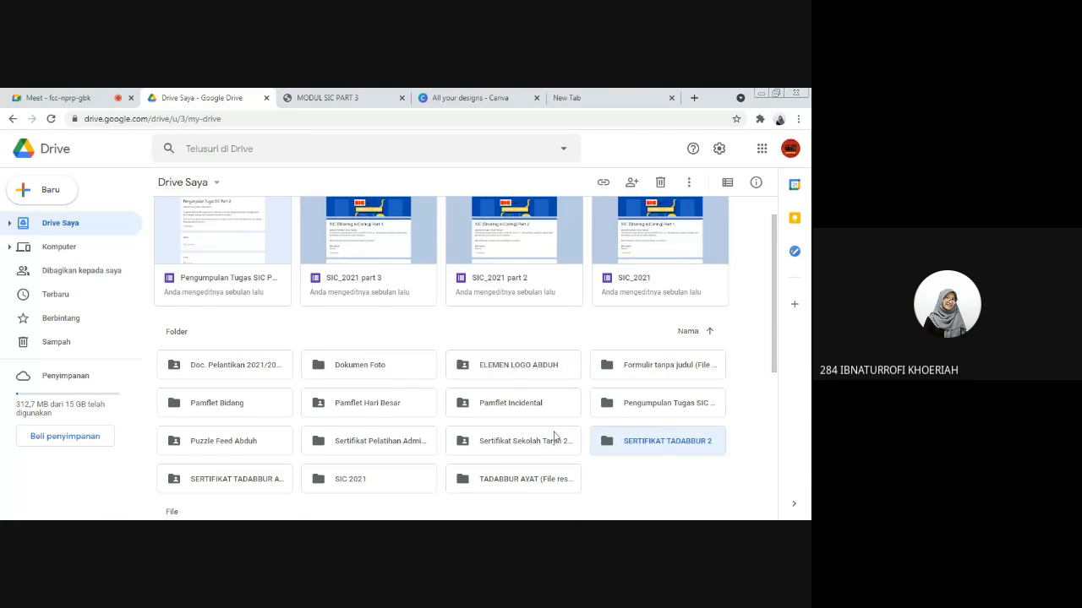
# Step: Open the SERTIFIKAT TADABBUR 2 folder and upload the file Sertifikat Tadabur.pptx into it
pyautogui.scroll(-1, 673, 437)
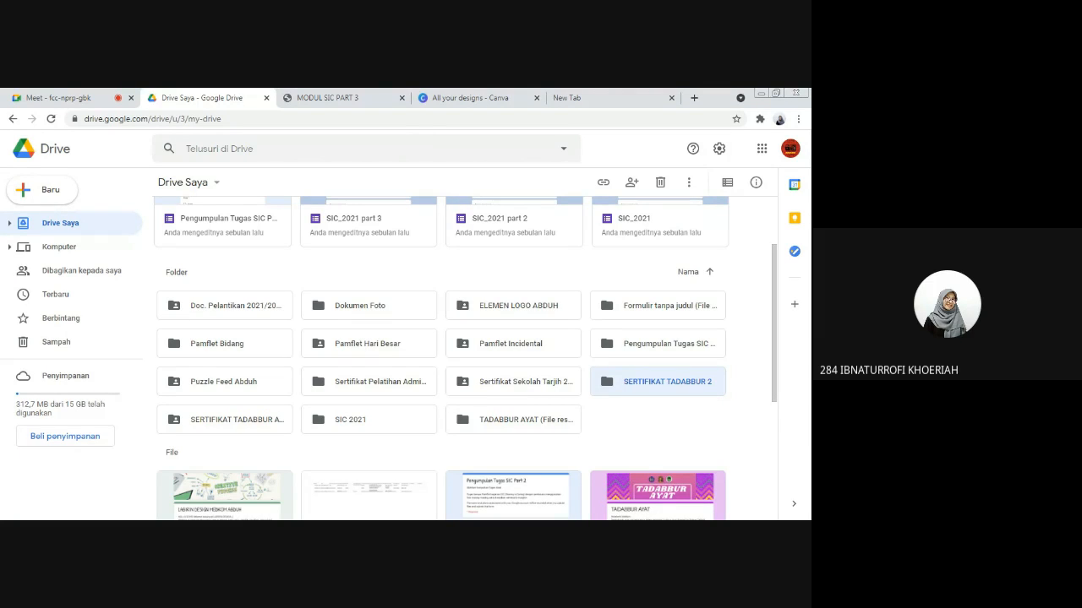
pyautogui.doubleClick(665, 383)
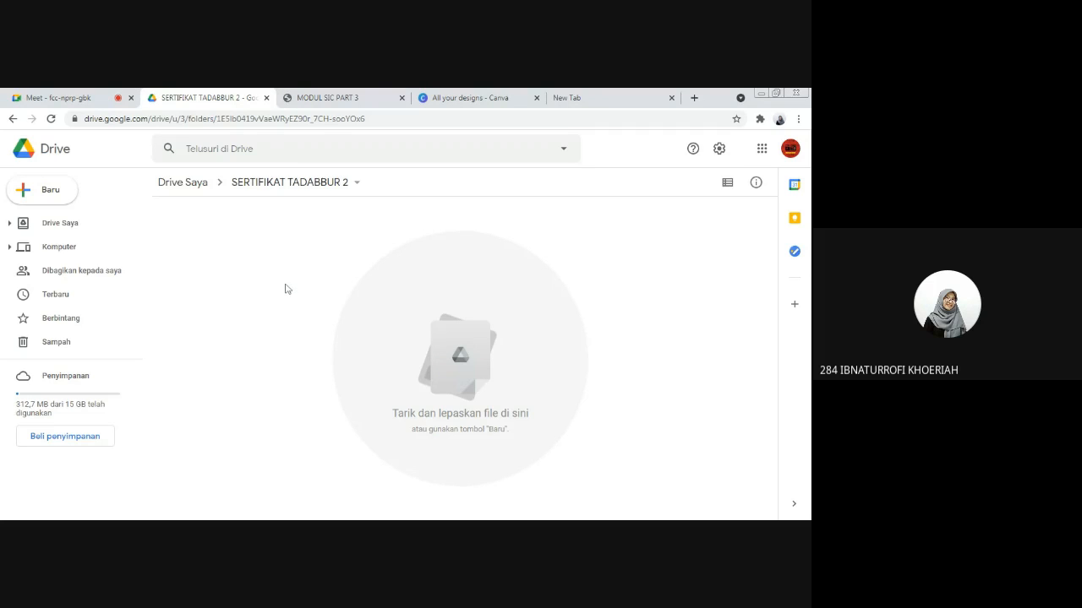
pyautogui.rightClick(178, 222)
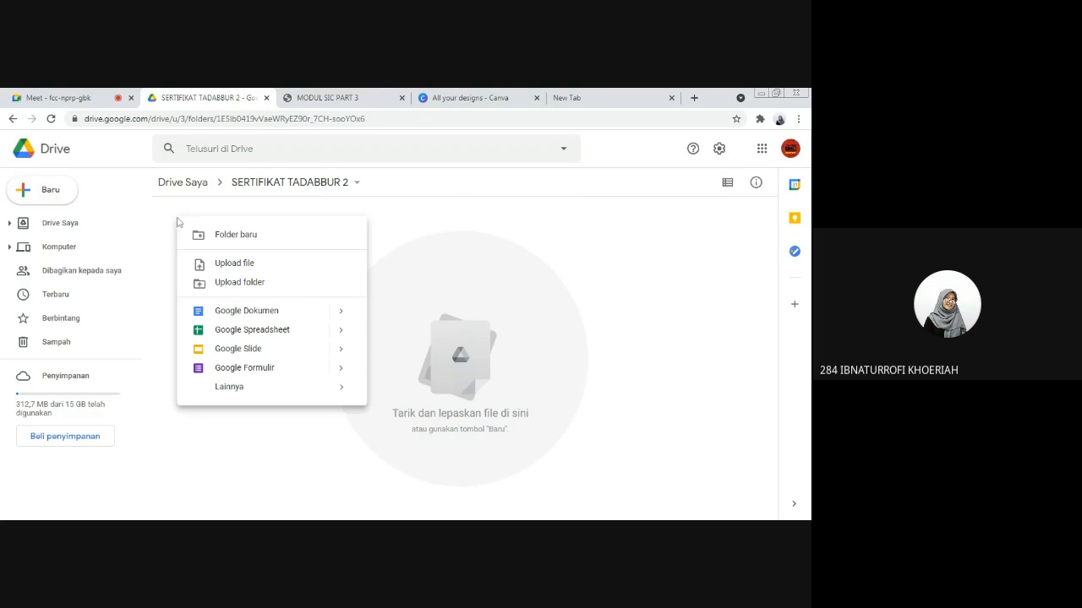
pyautogui.click(178, 212)
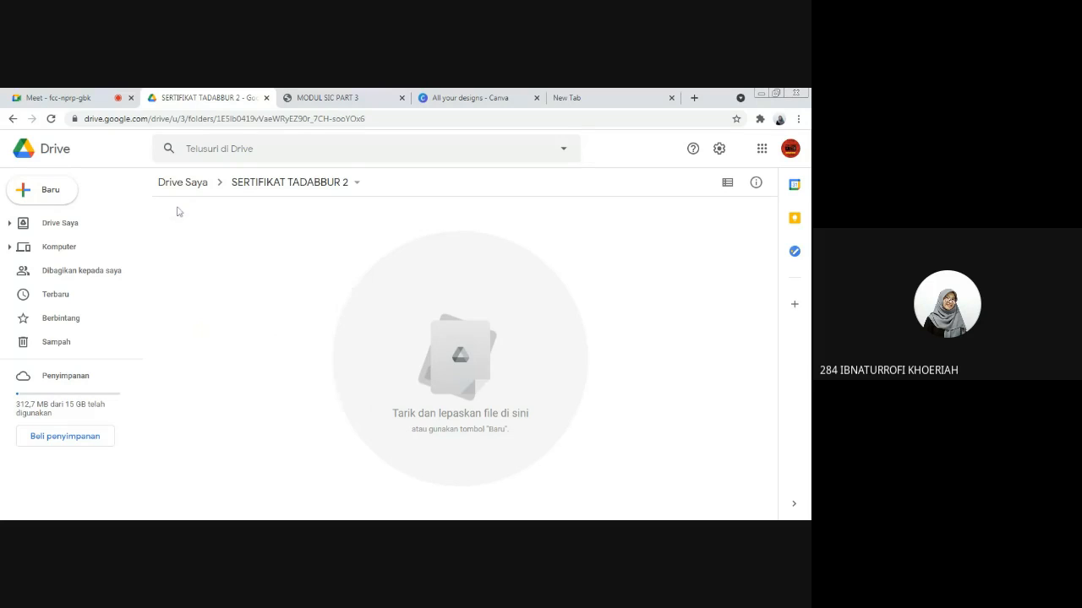
pyautogui.rightClick(177, 212)
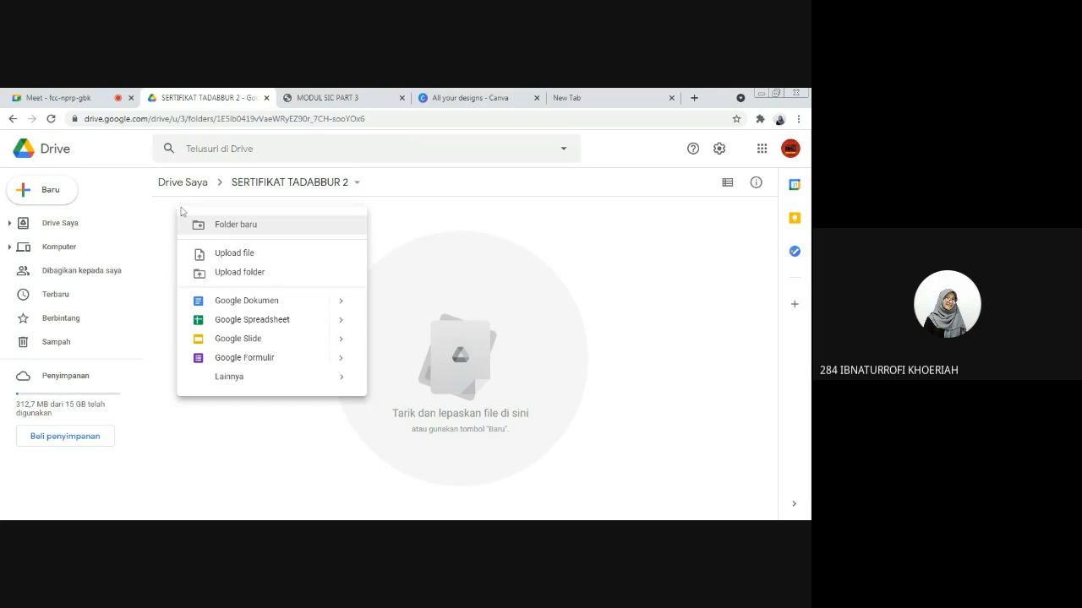
pyautogui.click(266, 260)
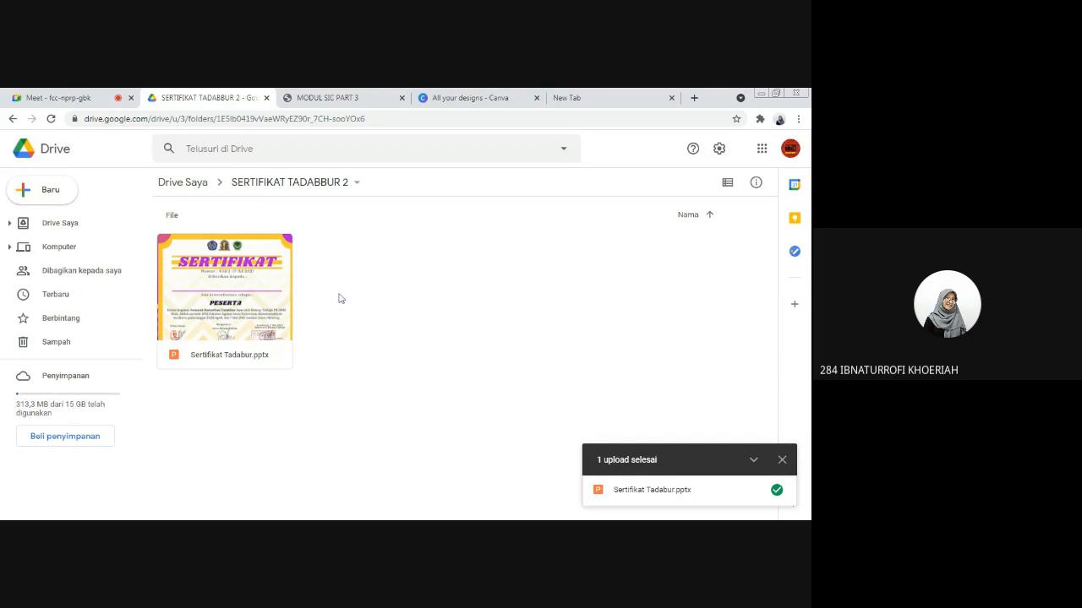
# Step: Open the uploaded Sertifikat Tadabur.pptx presentation in Google Slides
pyautogui.click(242, 289)
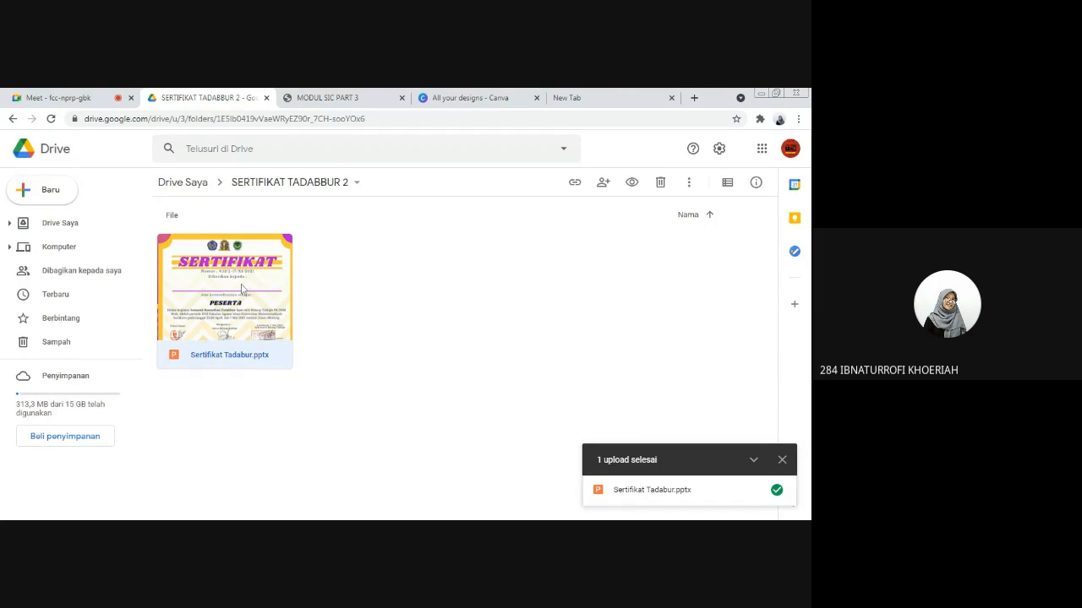
pyautogui.doubleClick(241, 289)
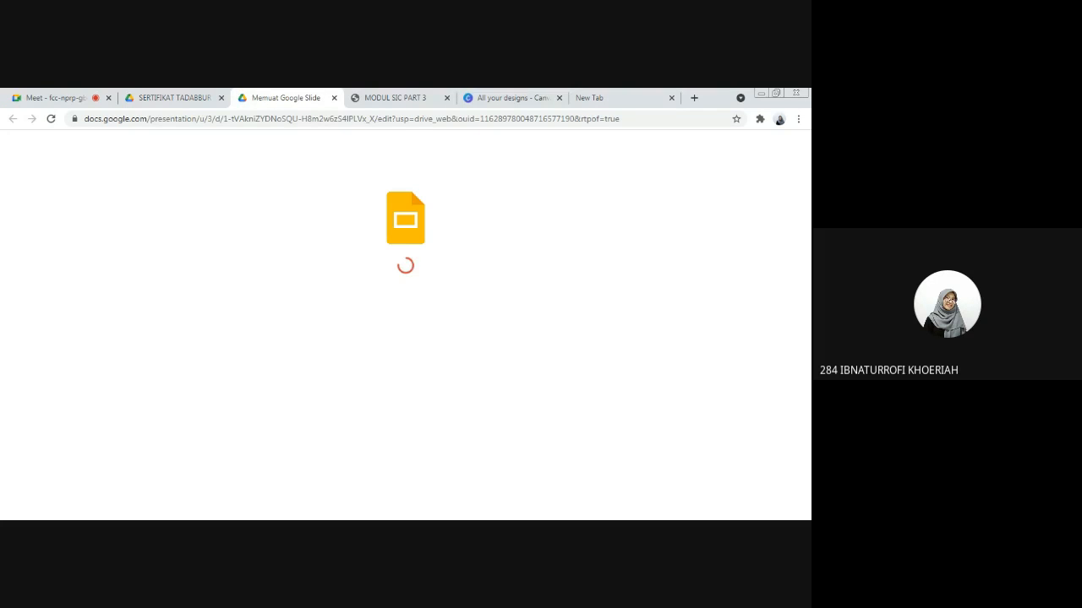
pyautogui.click(91, 93)
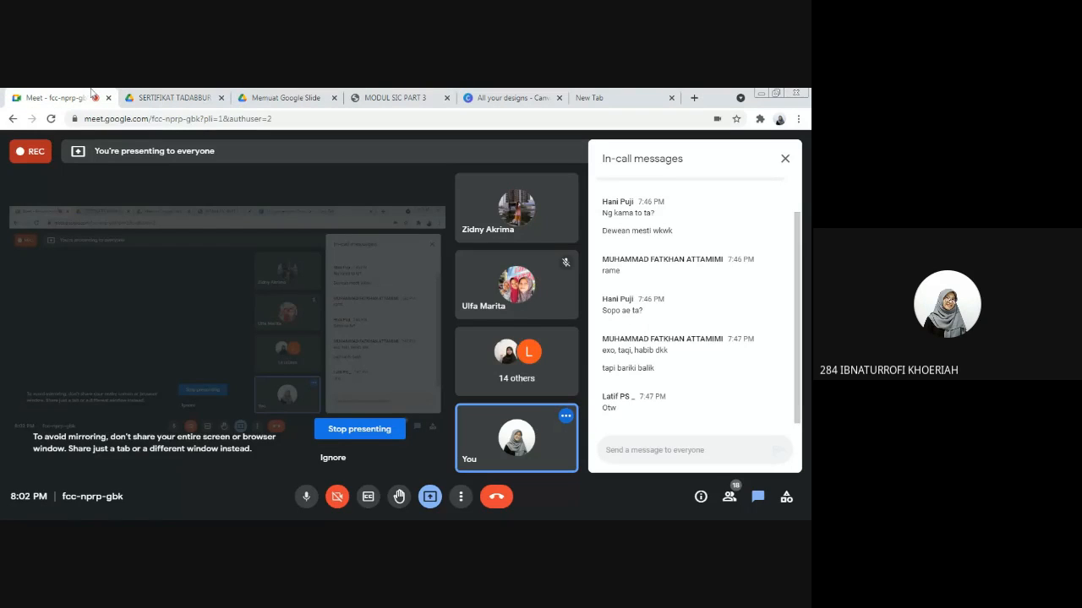
pyautogui.click(263, 95)
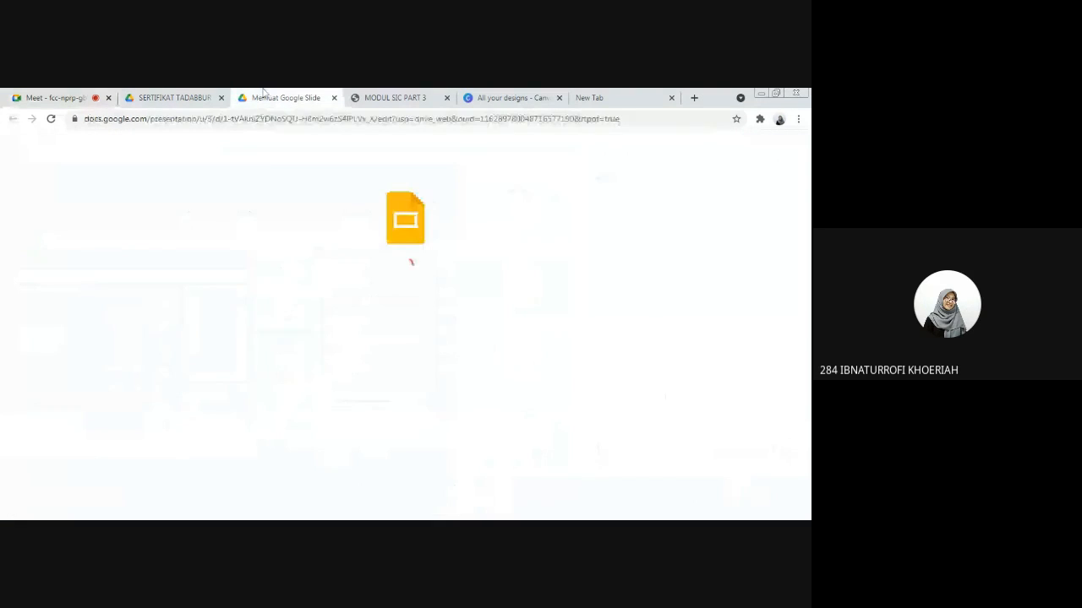
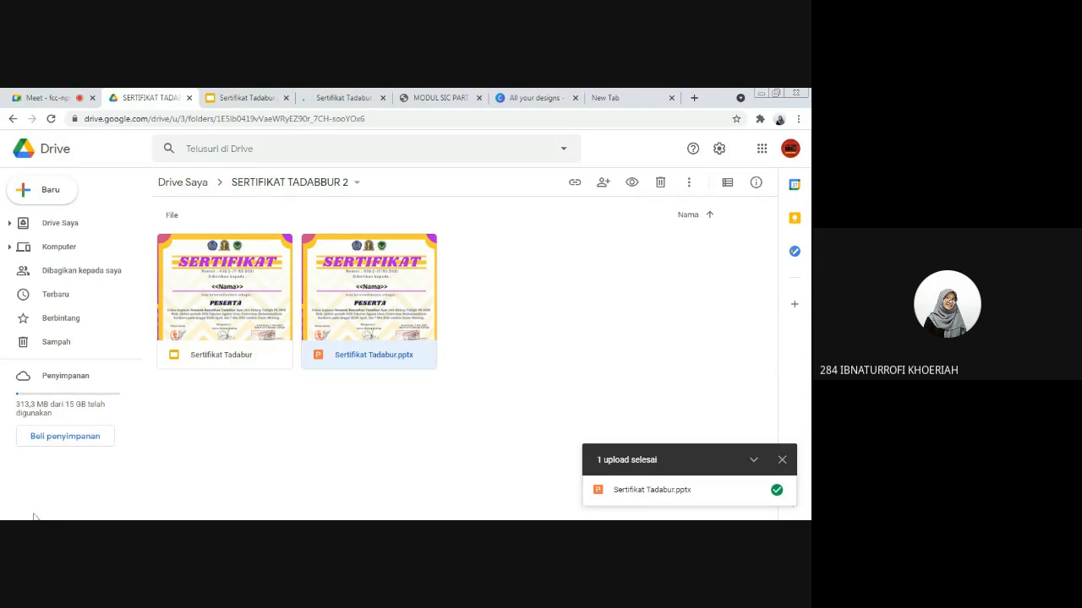
# Step: Return to the SERTIFIKAT TADABBUR 2 folder in Drive and create a blank Google Form there
pyautogui.click(409, 95)
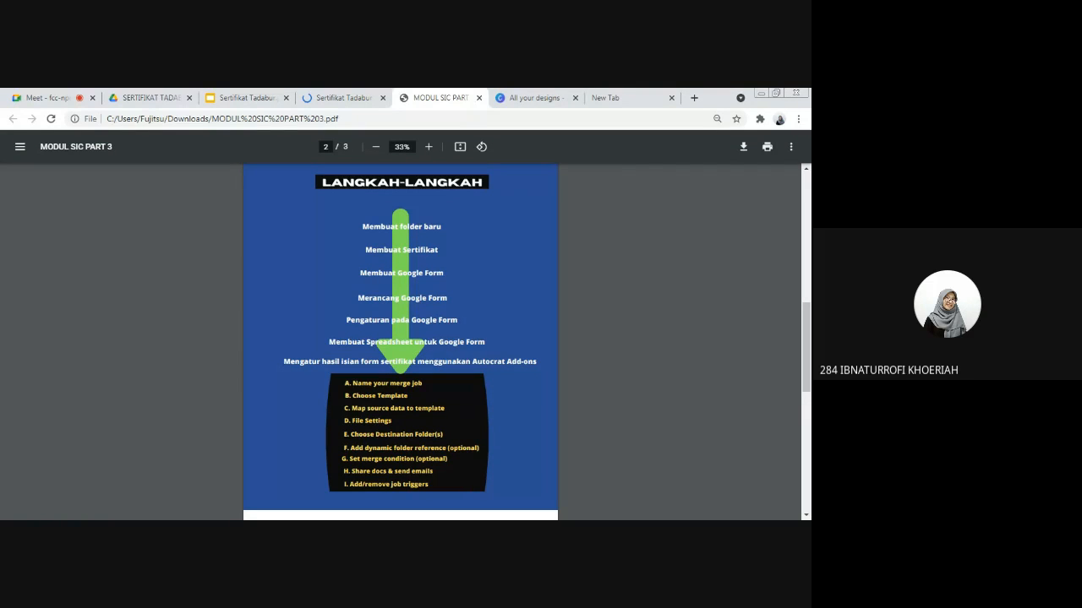
pyautogui.click(259, 100)
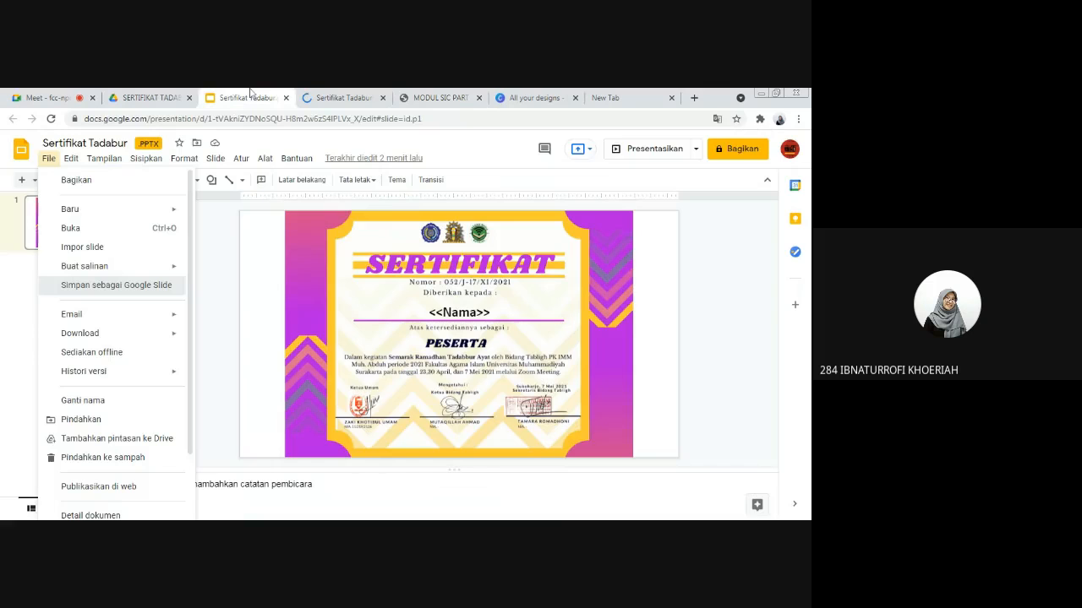
pyautogui.click(178, 94)
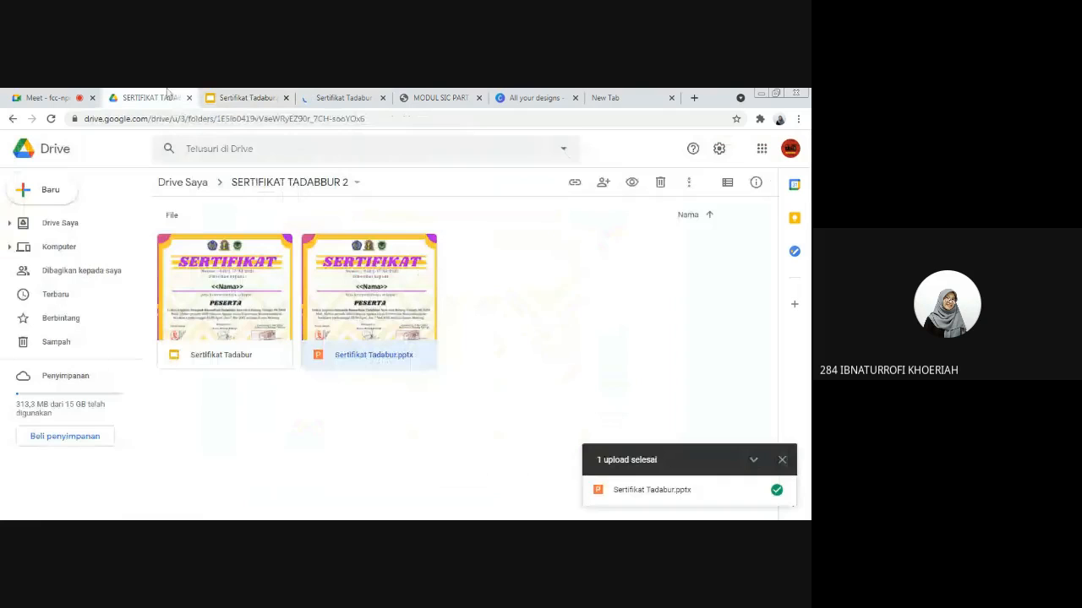
pyautogui.click(782, 460)
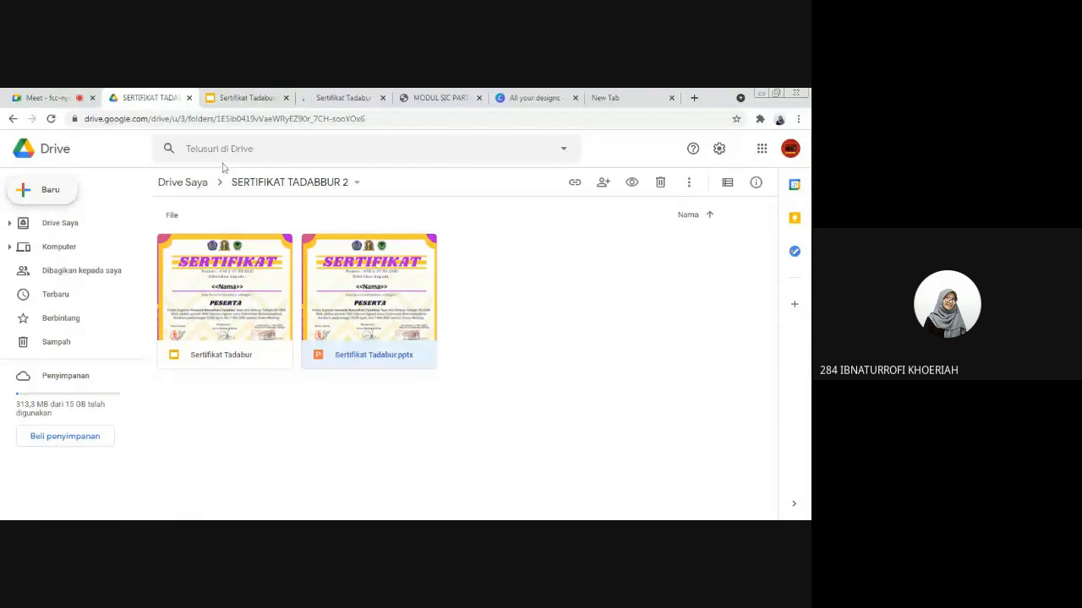
pyautogui.click(51, 191)
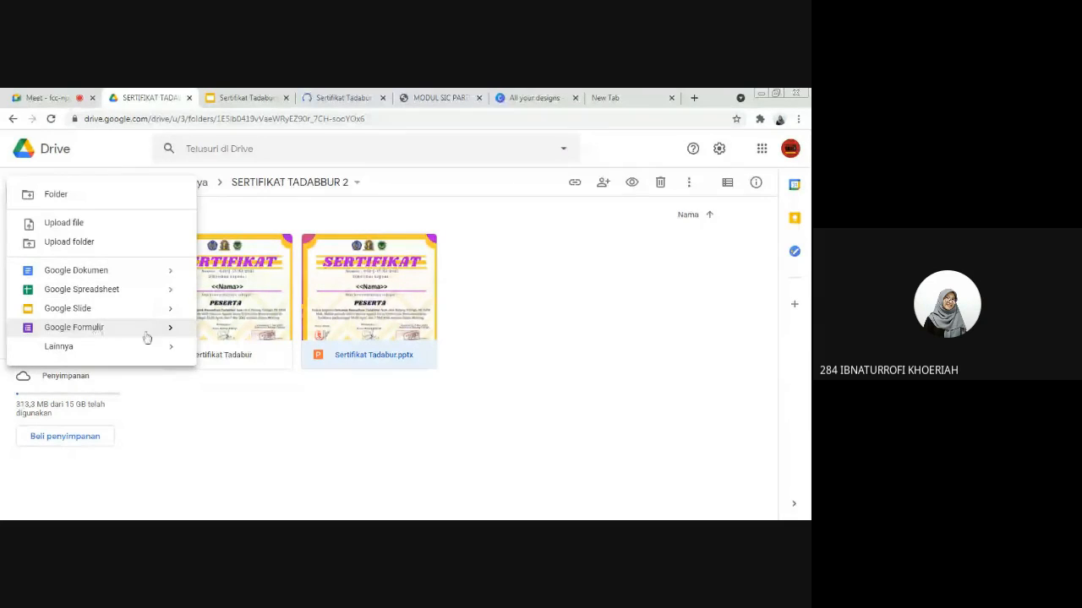
pyautogui.moveTo(162, 332)
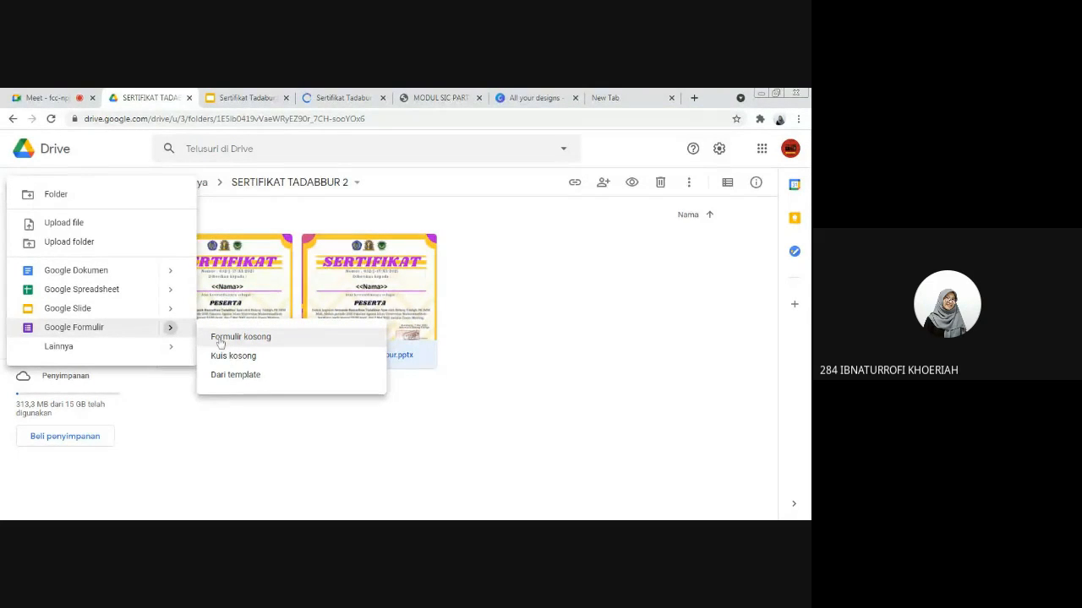
pyautogui.click(219, 341)
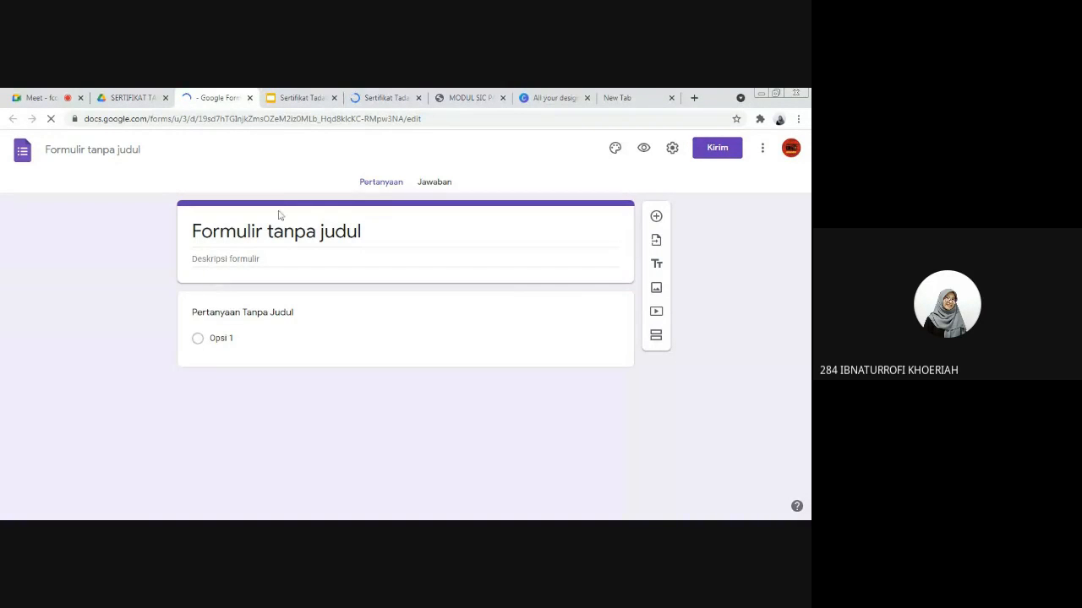
# Step: Replace the form's placeholder title with "TADABBUR AYAT"
pyautogui.click(273, 231)
pyautogui.moveTo(361, 232); pyautogui.dragTo(187, 235)
pyautogui.press('BackSpace')
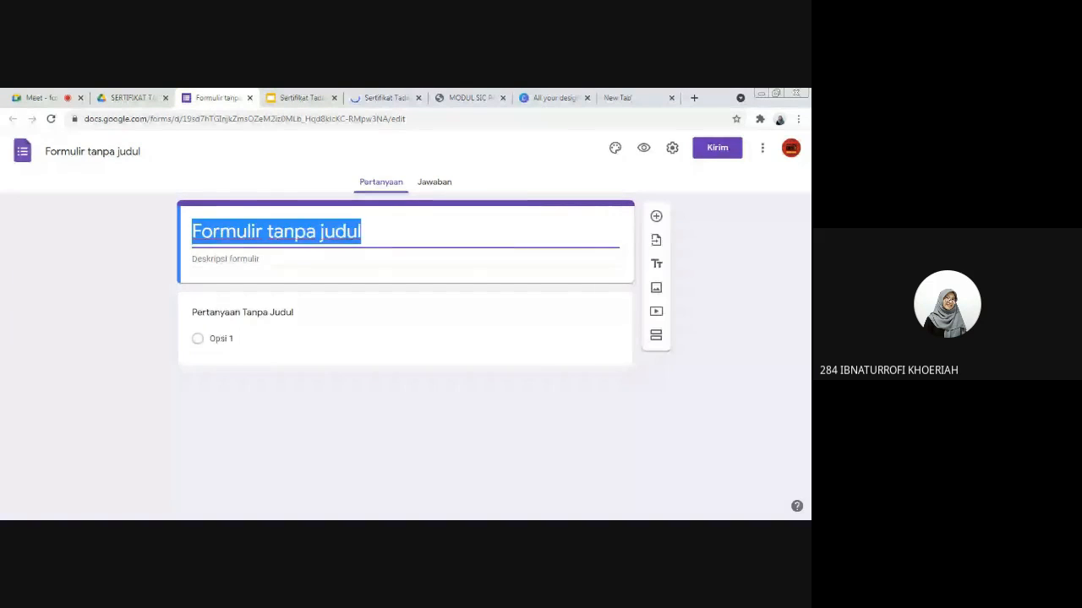
pyautogui.write('Ta')
pyautogui.press('BackSpace')
pyautogui.write('A')
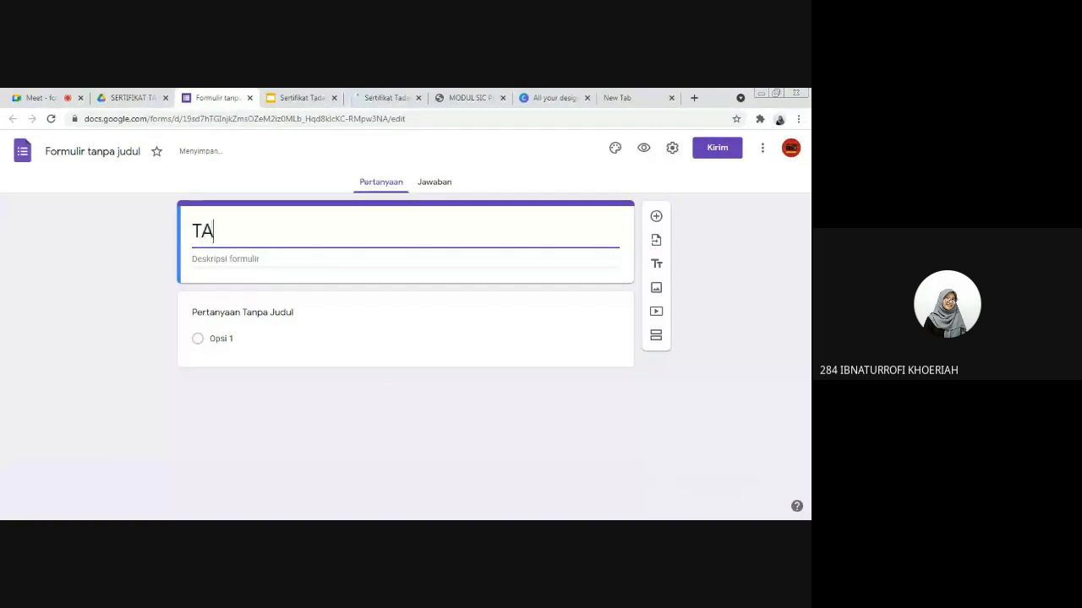
pyautogui.write('DABBUR AYAT')
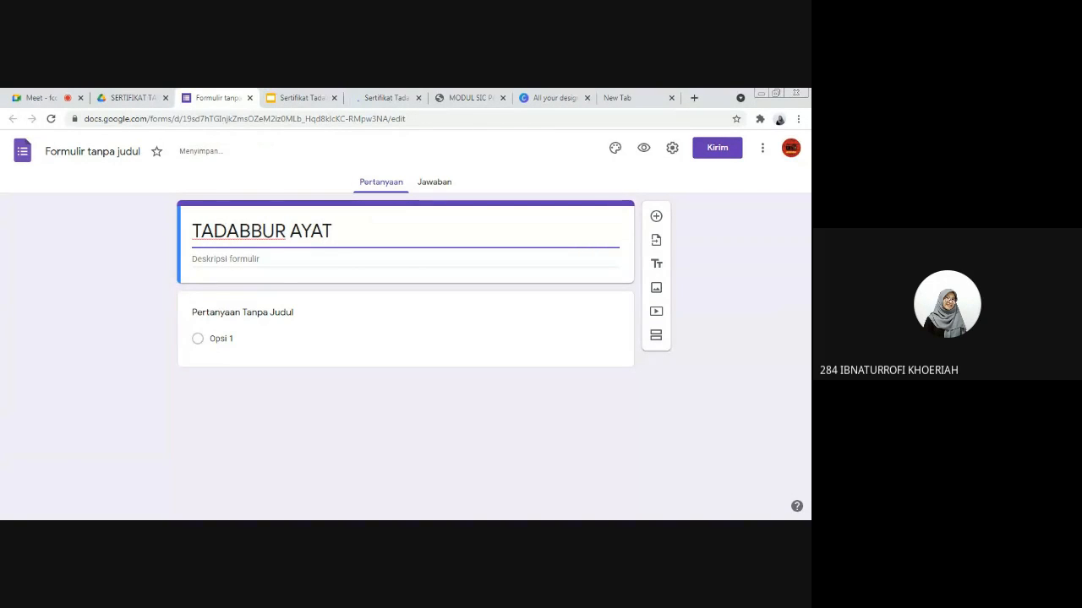
# Step: Start the form description with the greeting line "Assalamu'alaikum Wr.Wb"
pyautogui.click(256, 259)
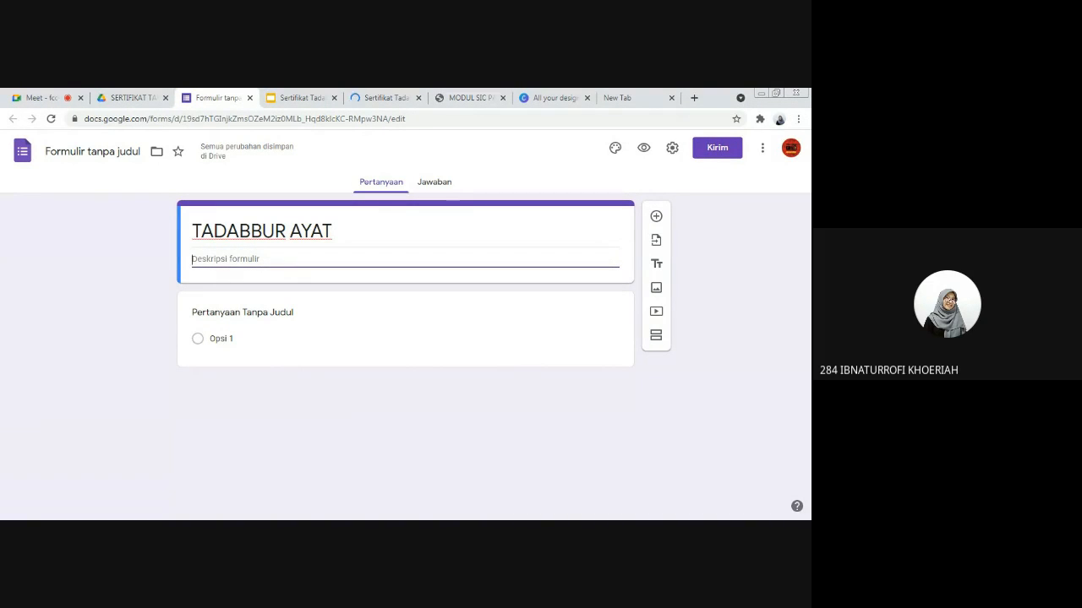
pyautogui.write('tERIMAKASI')
pyautogui.hotkey('ctrl', 'BackSpace')
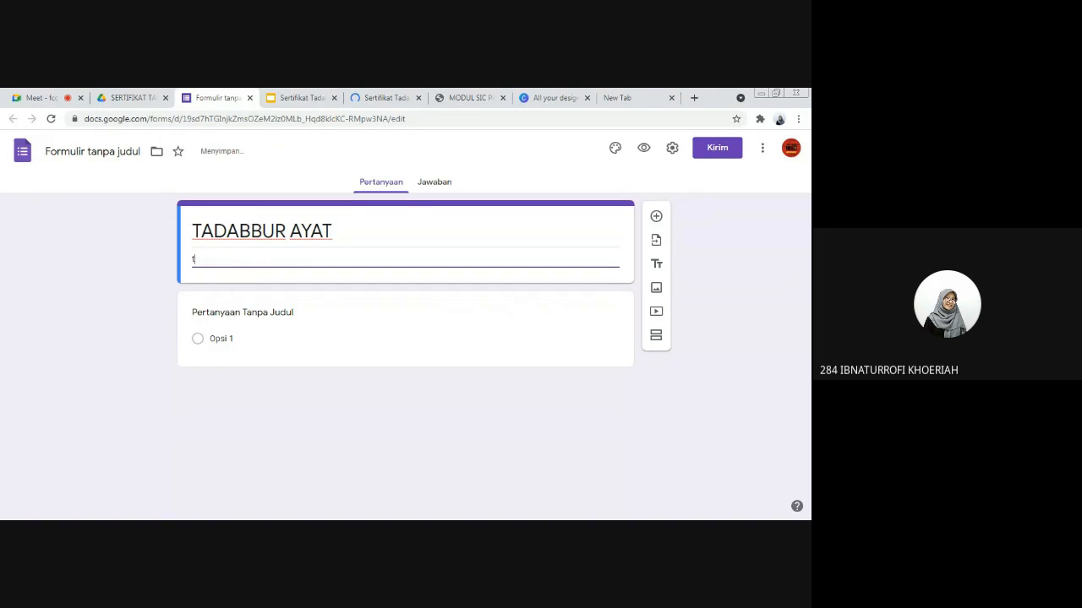
pyautogui.write('Assalamu')
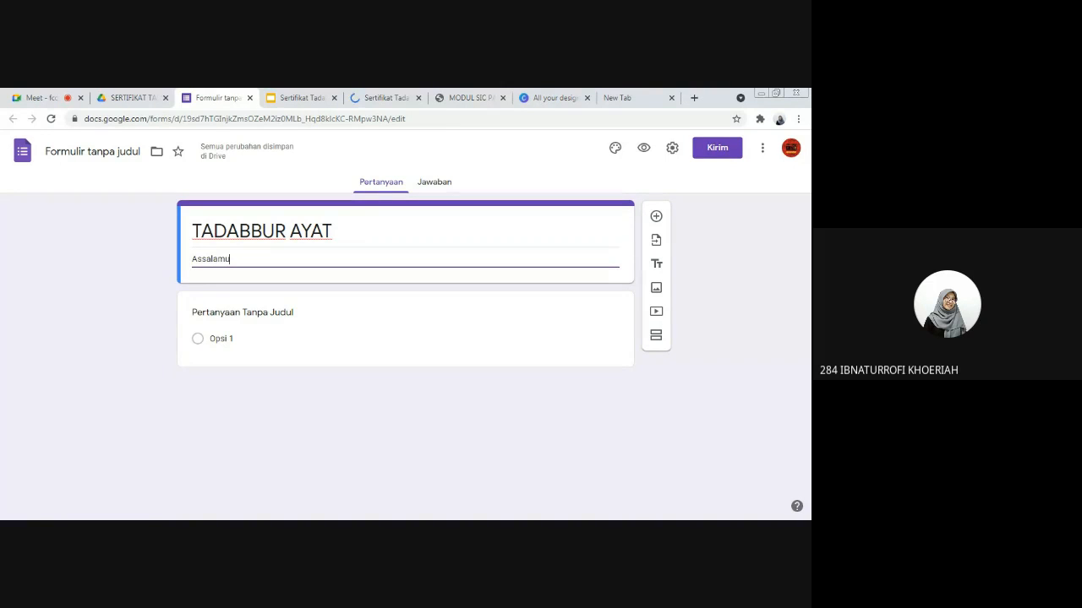
pyautogui.write("'ala")
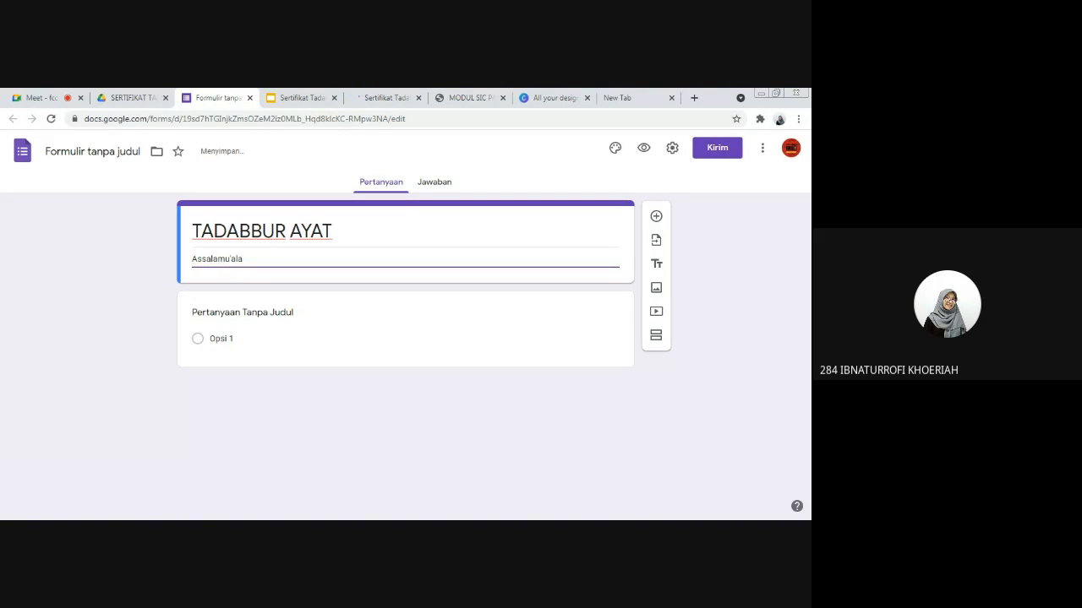
pyautogui.write('ikum')
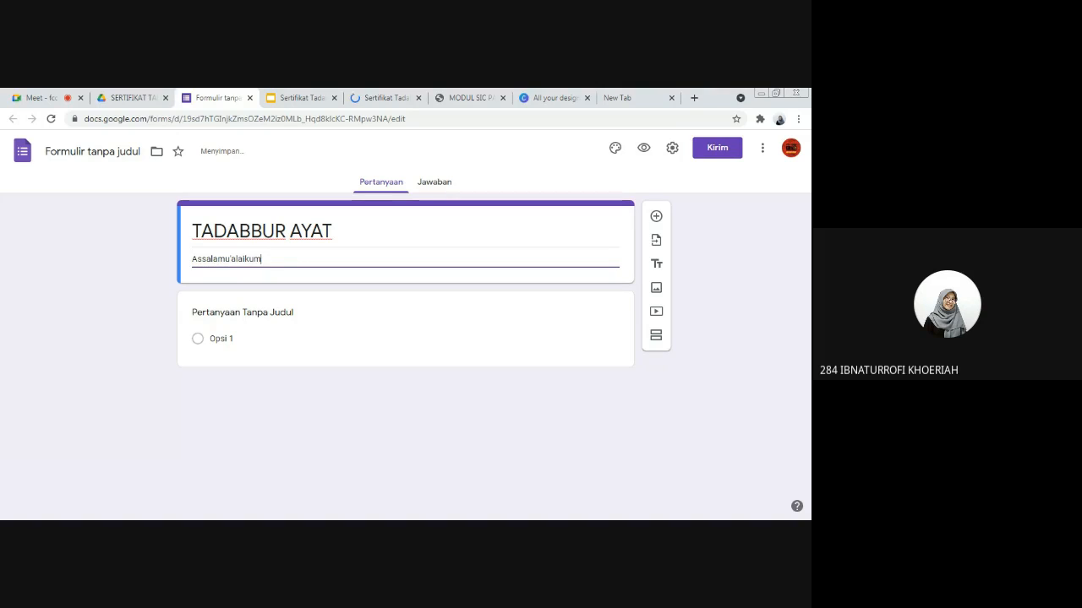
pyautogui.write('Wr.Wb')
pyautogui.click(264, 260)
pyautogui.press('End')
pyautogui.press('Return')
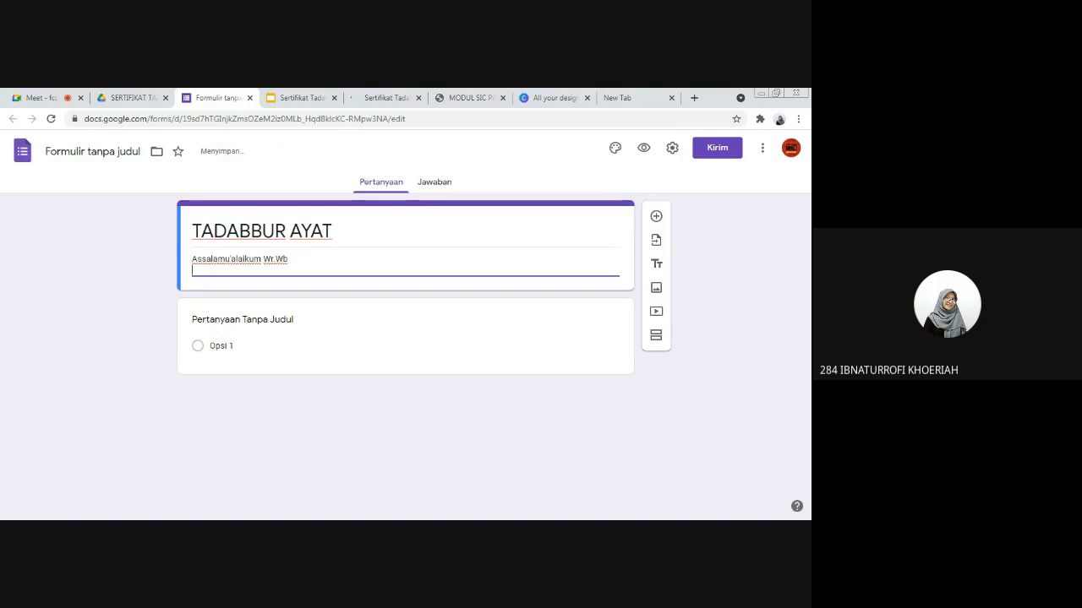
# Step: Add a second description line reading "Terimakasih atas partisipasinya, silahkan bisa mengisi form ini untuk mendapatkan sertifikat secara otomatis.."
pyautogui.write('Terimakasi')
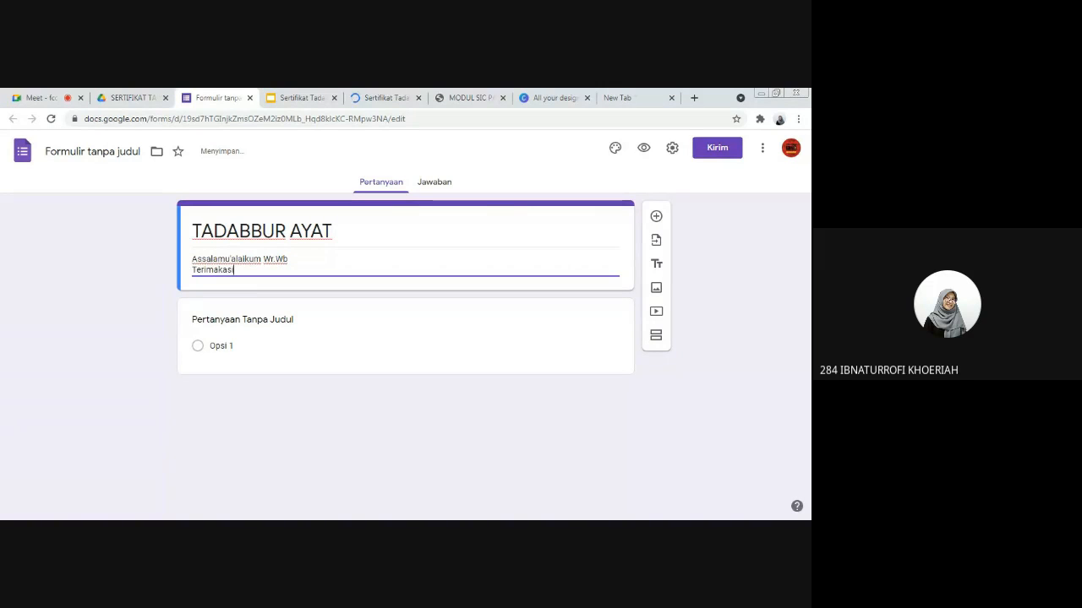
pyautogui.write('h atas parti')
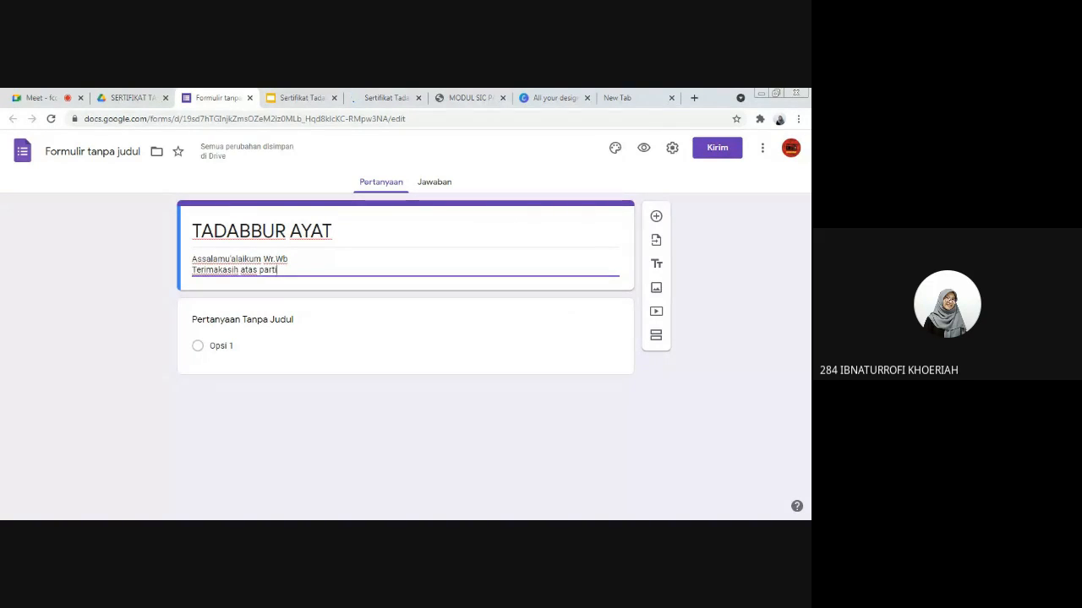
pyautogui.write('sipasinya, ')
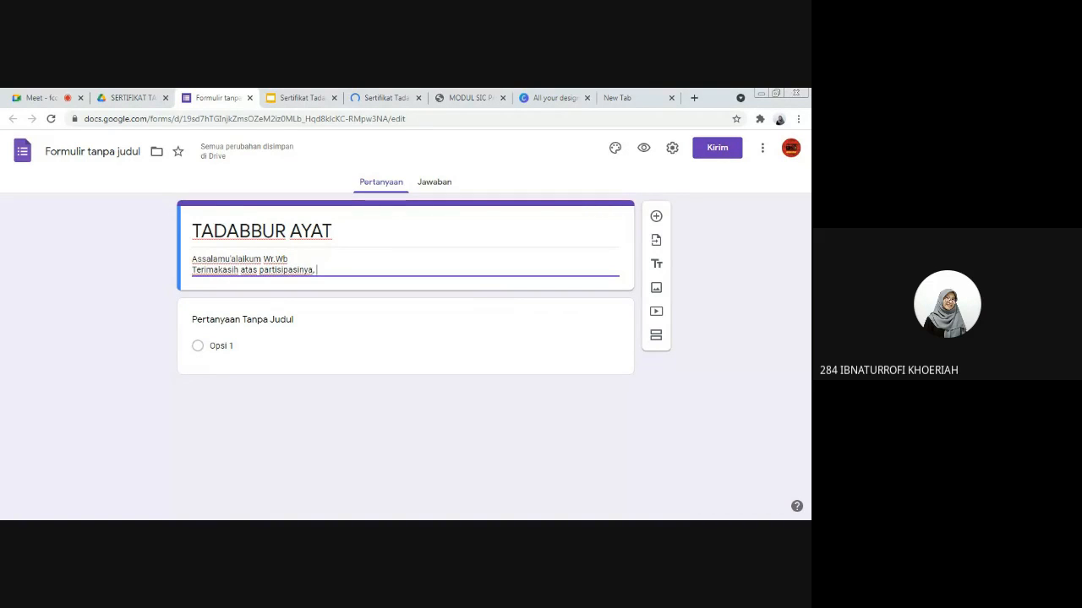
pyautogui.write('silahkan ')
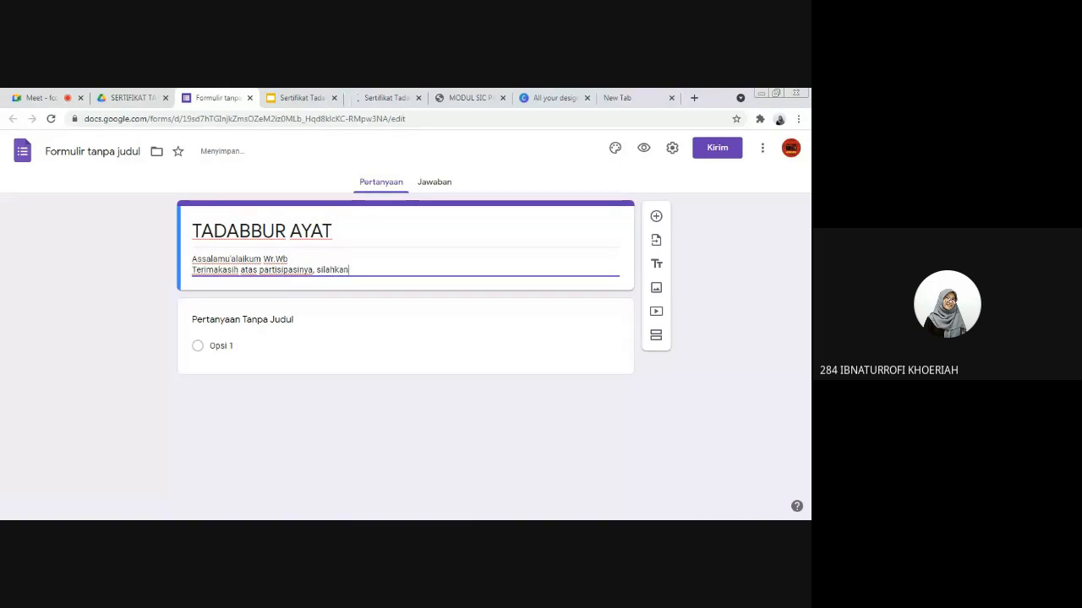
pyautogui.write('bisa meng')
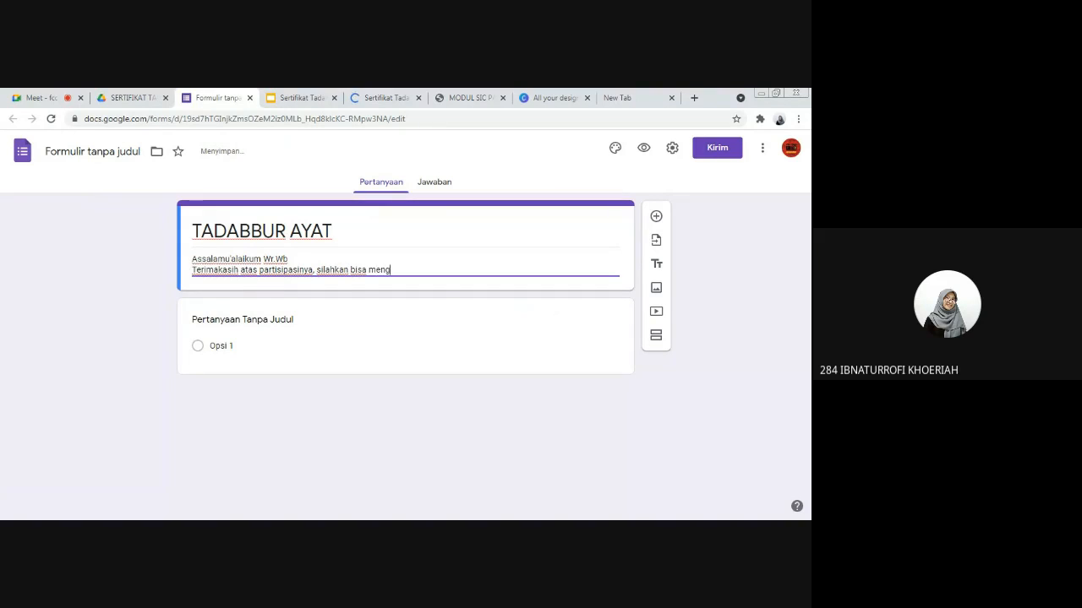
pyautogui.write('isi form ini untuk mendapatkan serti')
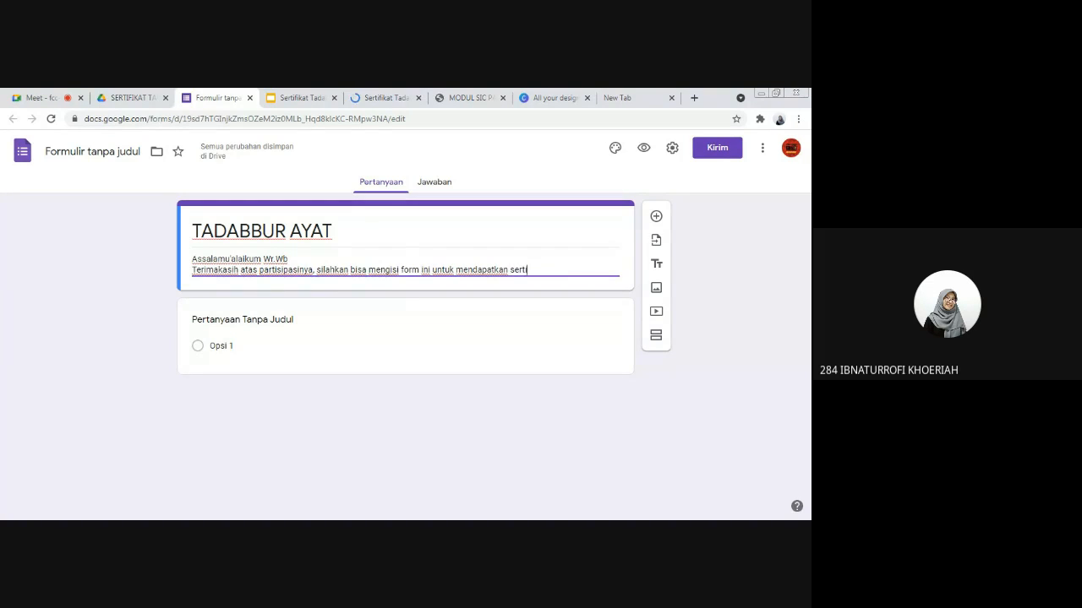
pyautogui.write('fikat secara otomatis..')
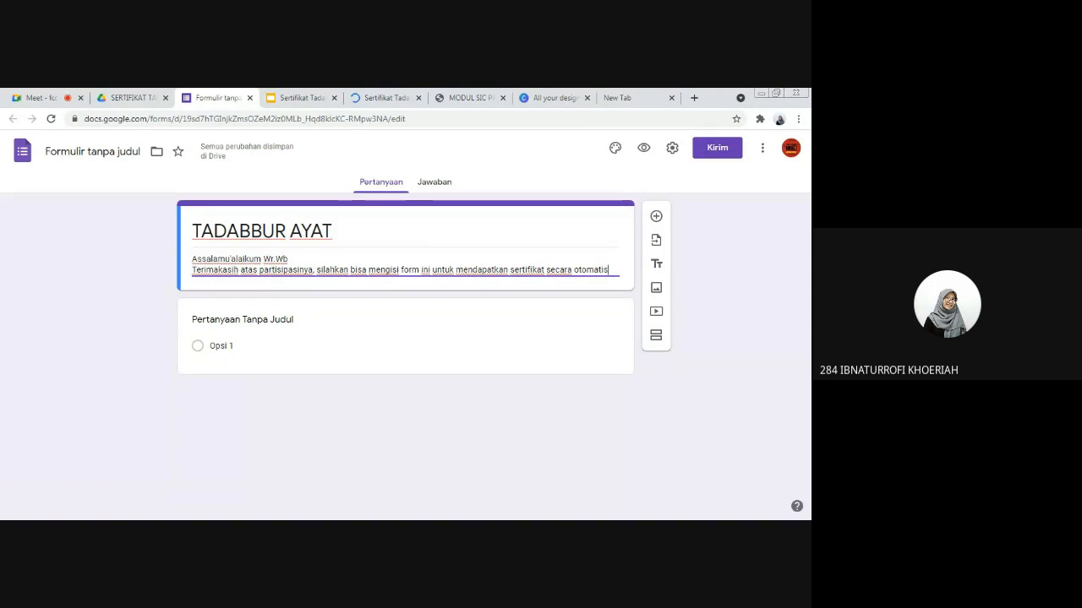
pyautogui.press('Return')
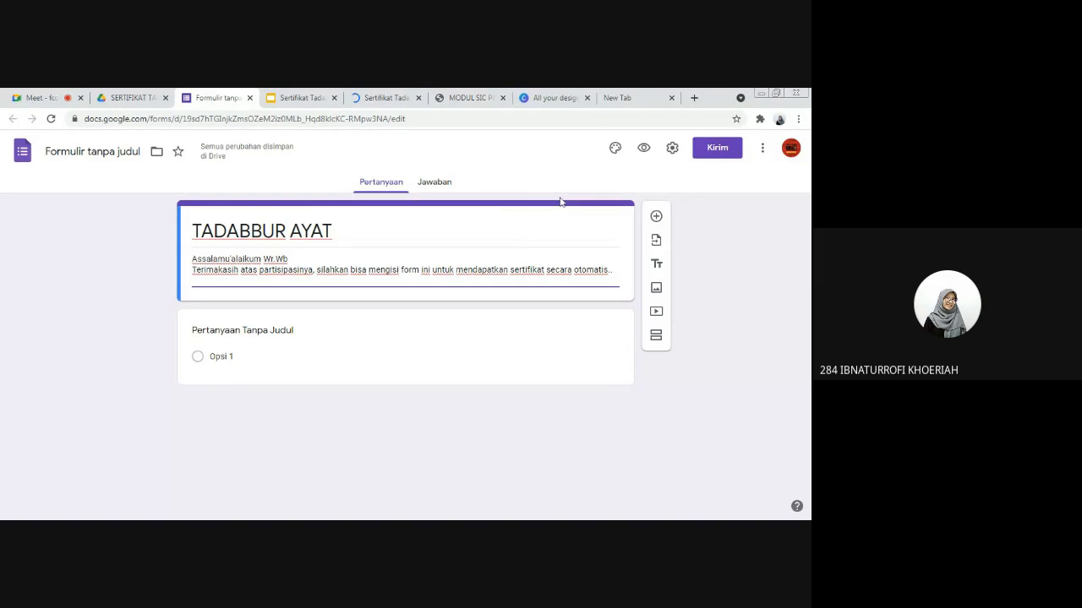
# Step: Insert the red, orange and purple ink-splash picture from the Kantor dan Sekolah themes as the form's header image
pyautogui.click(615, 147)
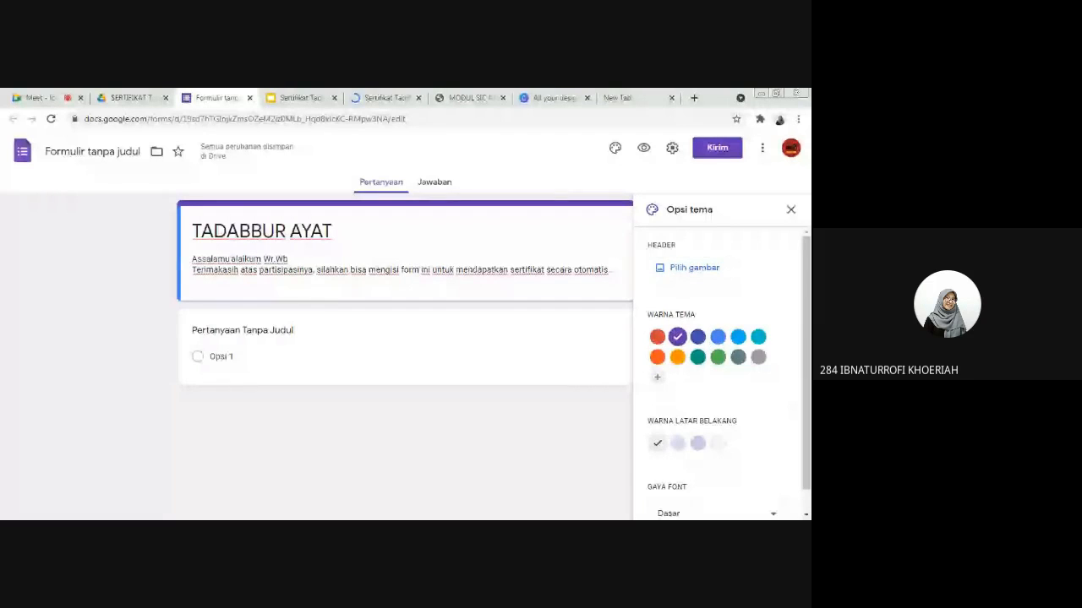
pyautogui.click(684, 267)
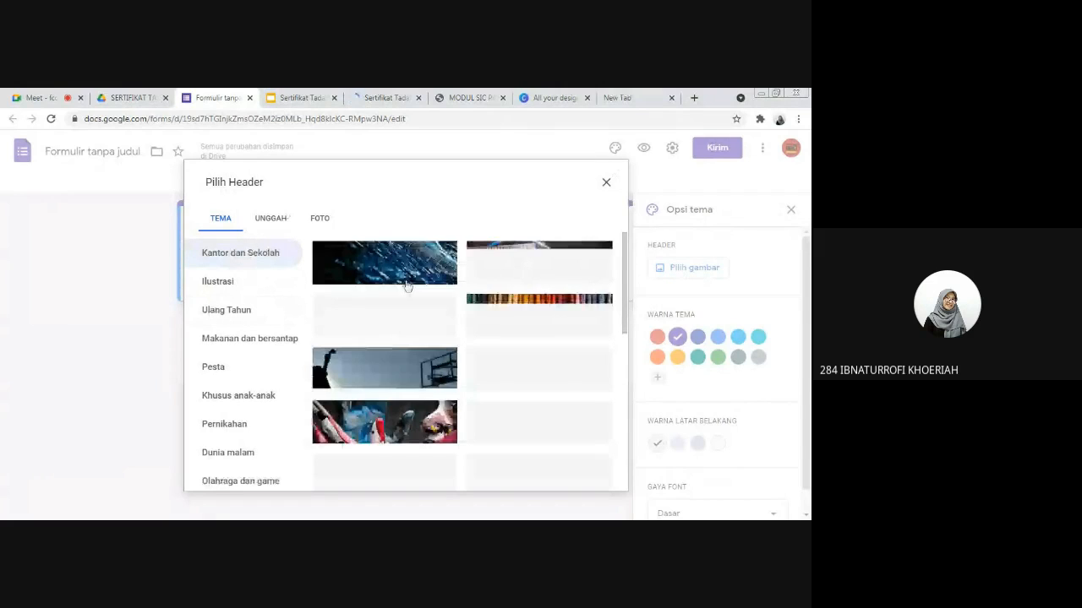
pyautogui.scroll(-1, 415, 379)
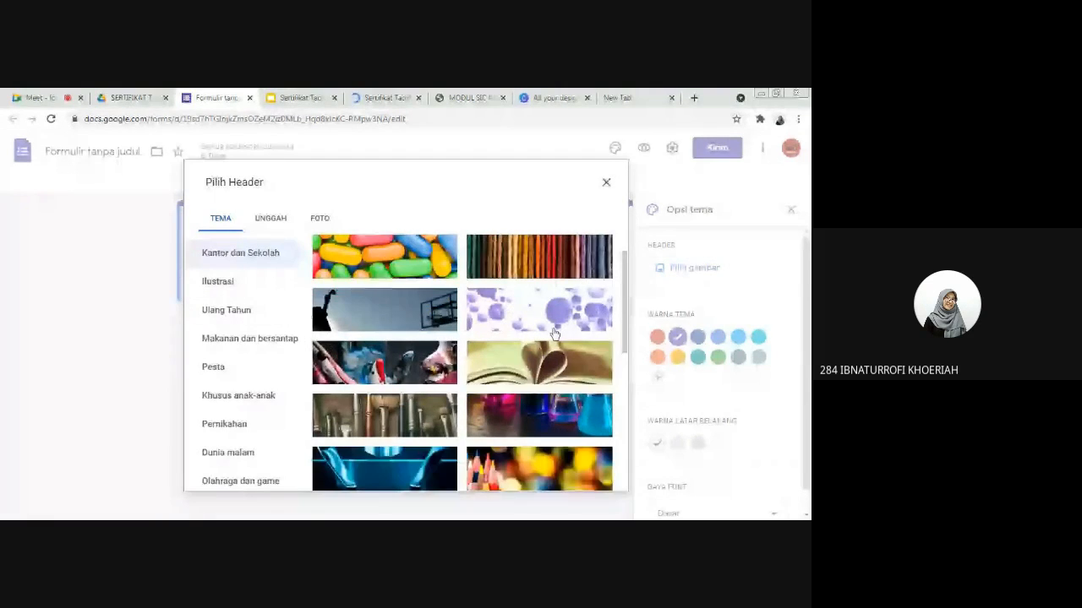
pyautogui.scroll(-5, 433, 333)
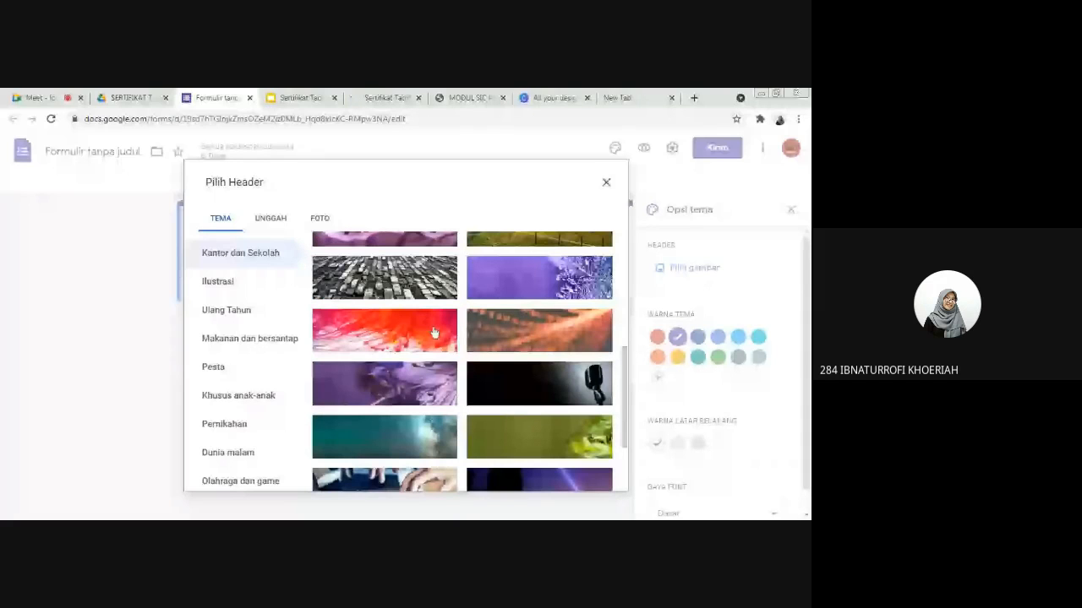
pyautogui.click(433, 333)
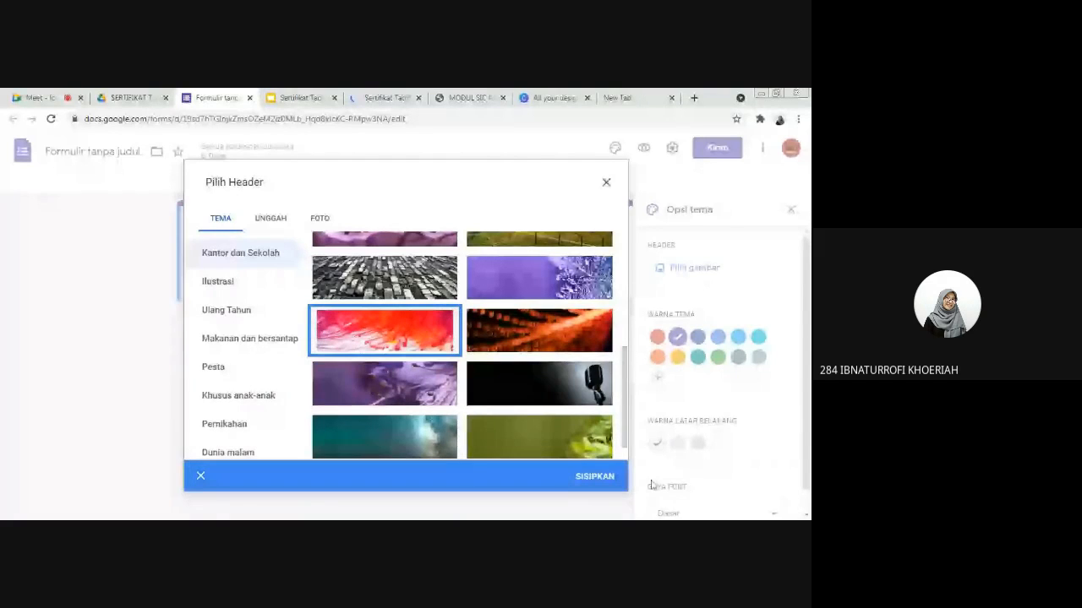
pyautogui.click(596, 480)
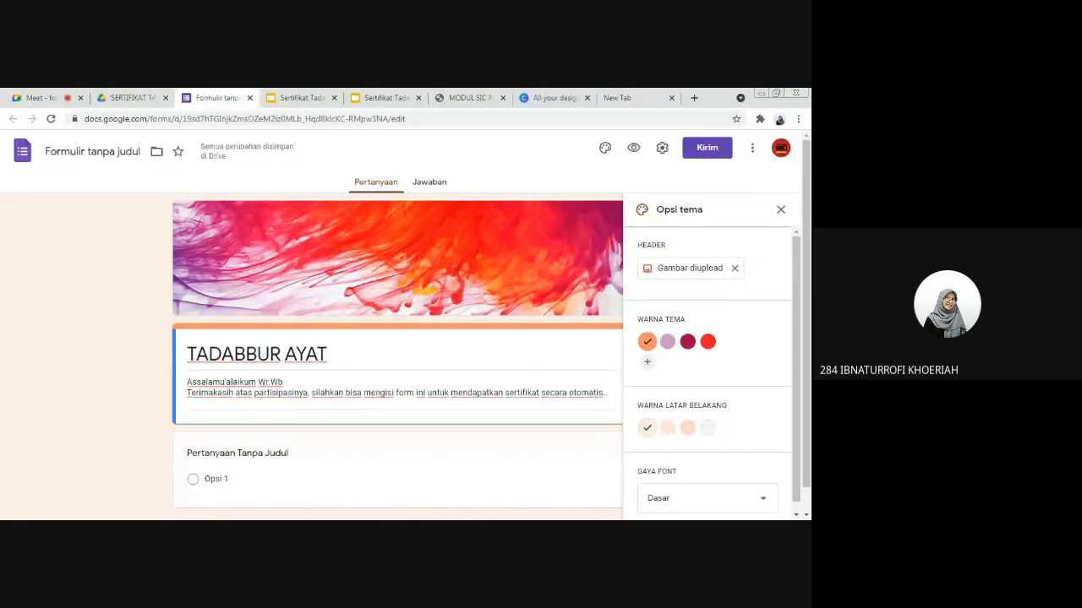
# Step: Set the form's background colour to the darkest peach shade and close the theme options
pyautogui.click(457, 355)
pyautogui.scroll(-1, 454, 375)
pyautogui.click(506, 411)
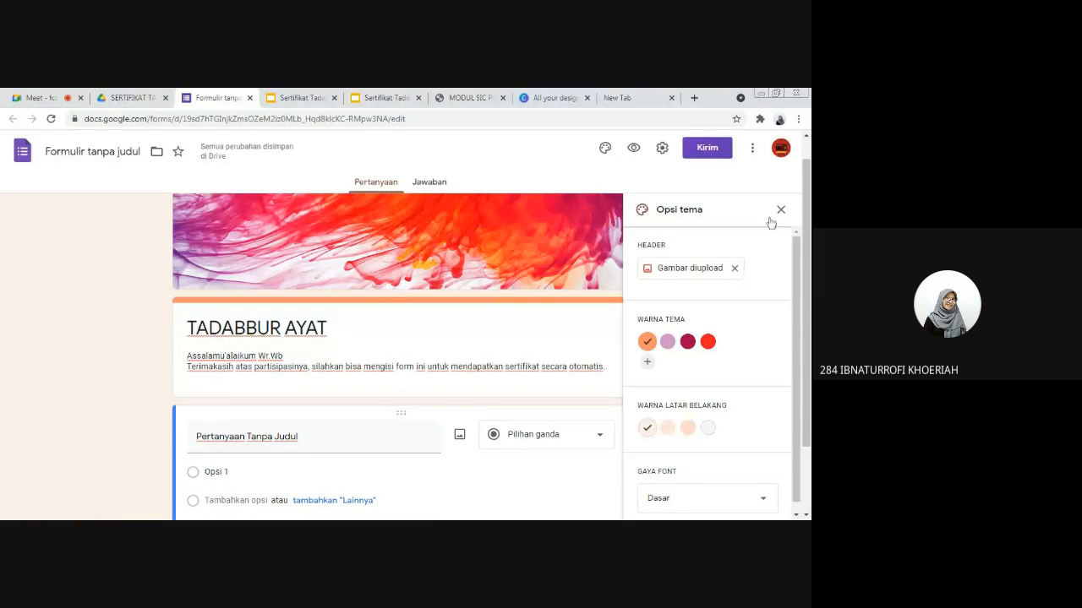
pyautogui.scroll(-2, 701, 402)
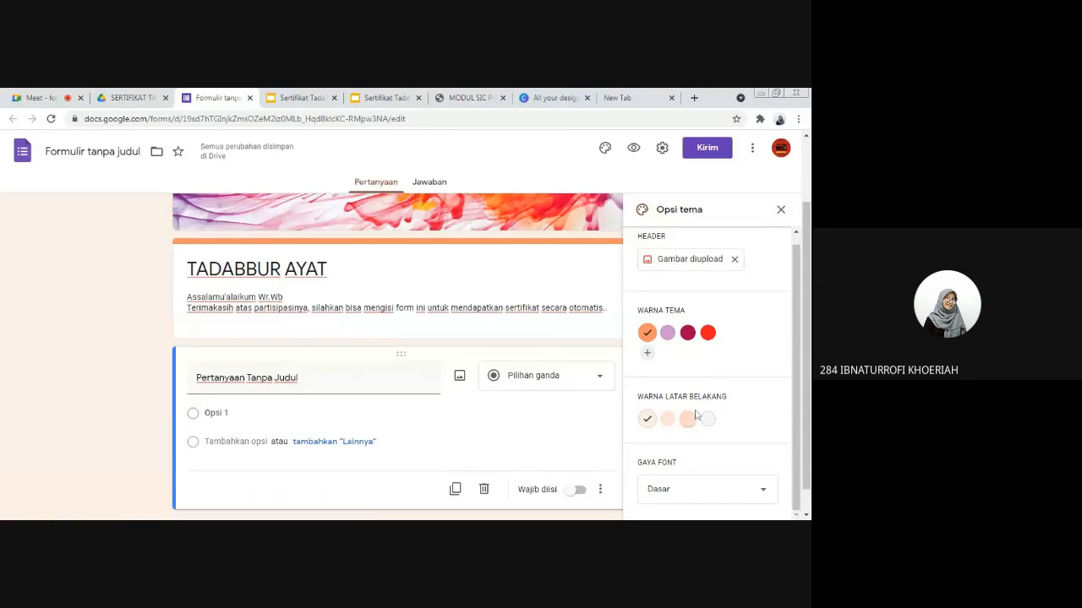
pyautogui.click(667, 423)
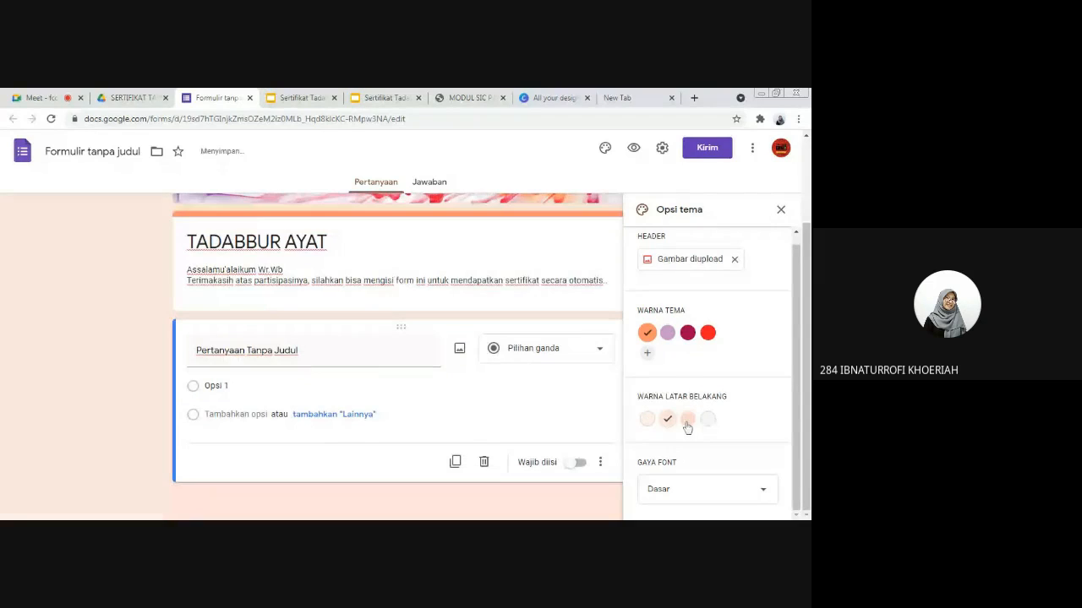
pyautogui.click(687, 422)
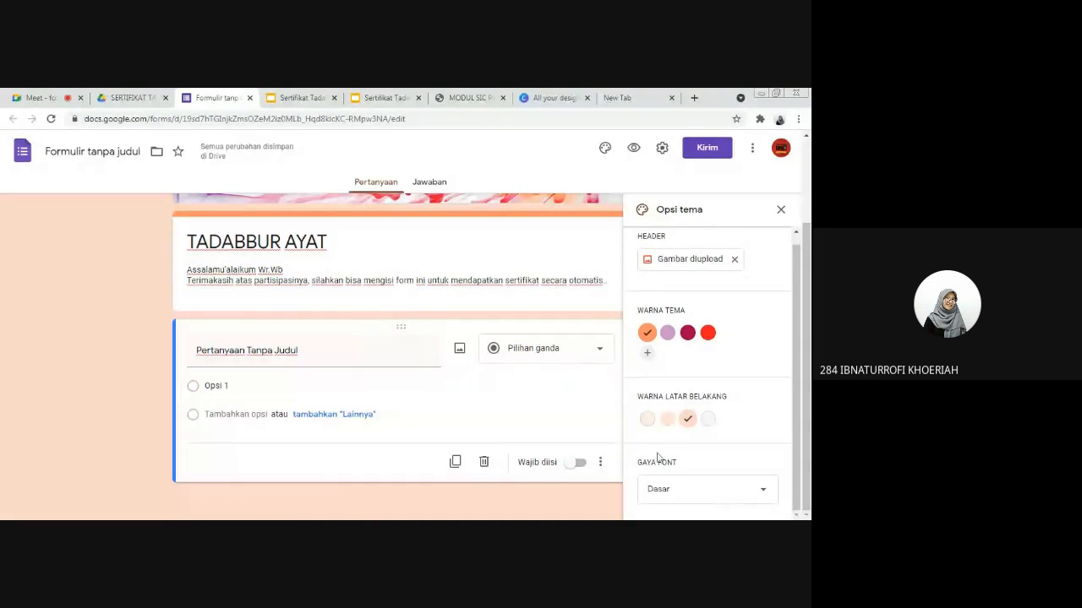
pyautogui.click(781, 210)
pyautogui.scroll(3, 596, 296)
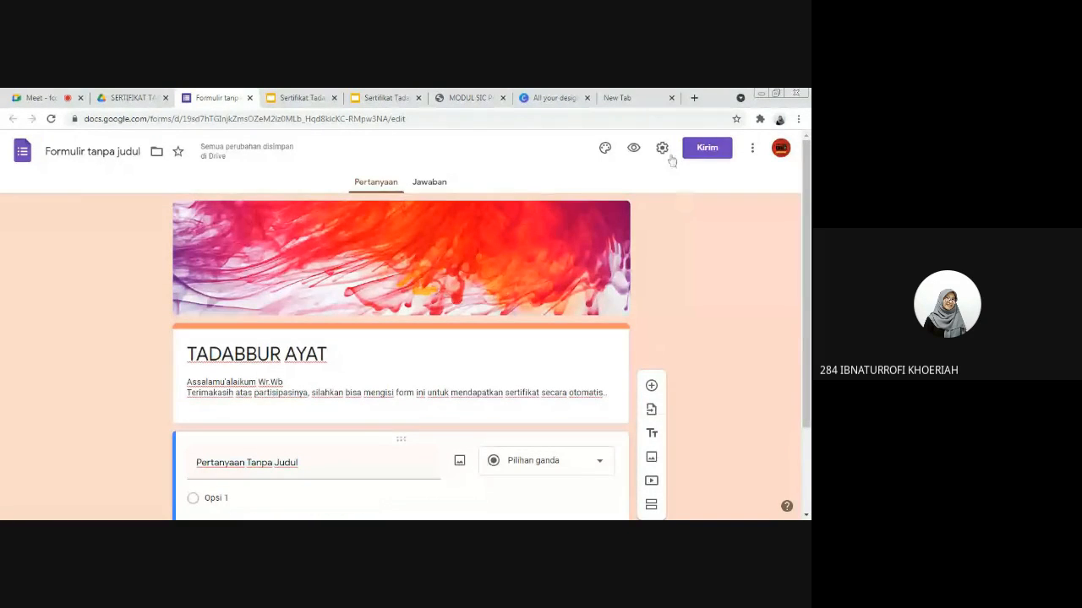
# Step: Set the form to collect respondents' email addresses and limit each person to one response, and save the settings
pyautogui.moveTo(806, 254)
pyautogui.mouseDown()
pyautogui.moveTo(806, 312)
pyautogui.moveTo(806, 253)
pyautogui.mouseUp()
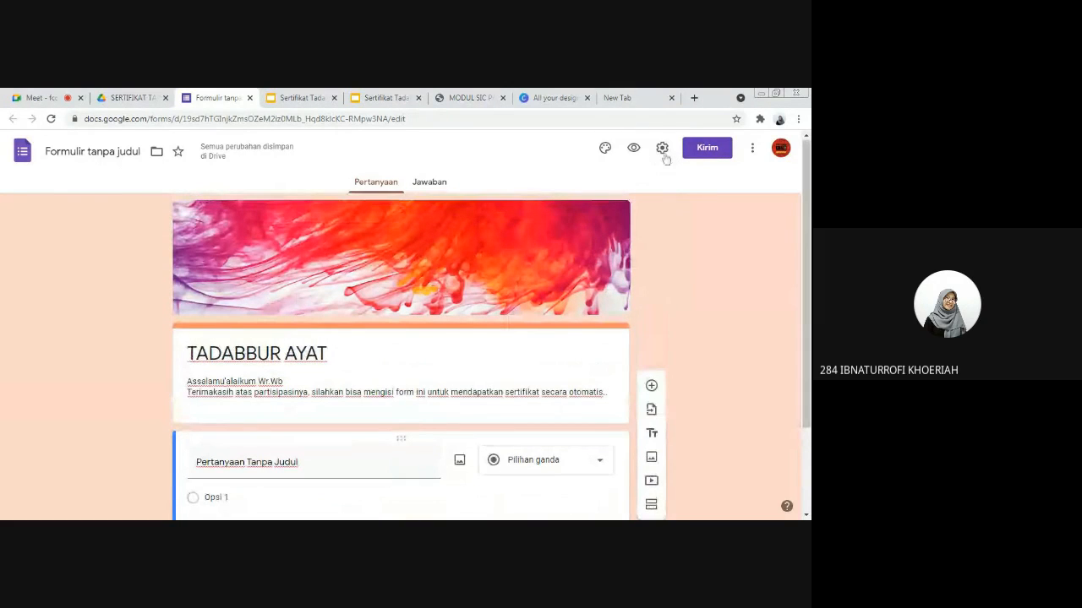
pyautogui.click(662, 149)
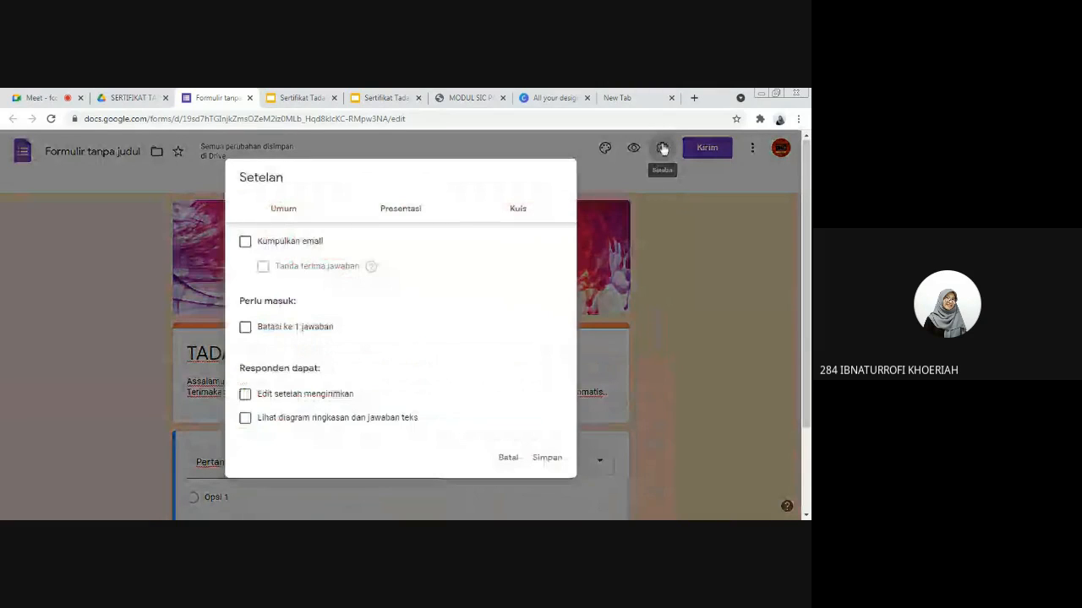
pyautogui.click(245, 242)
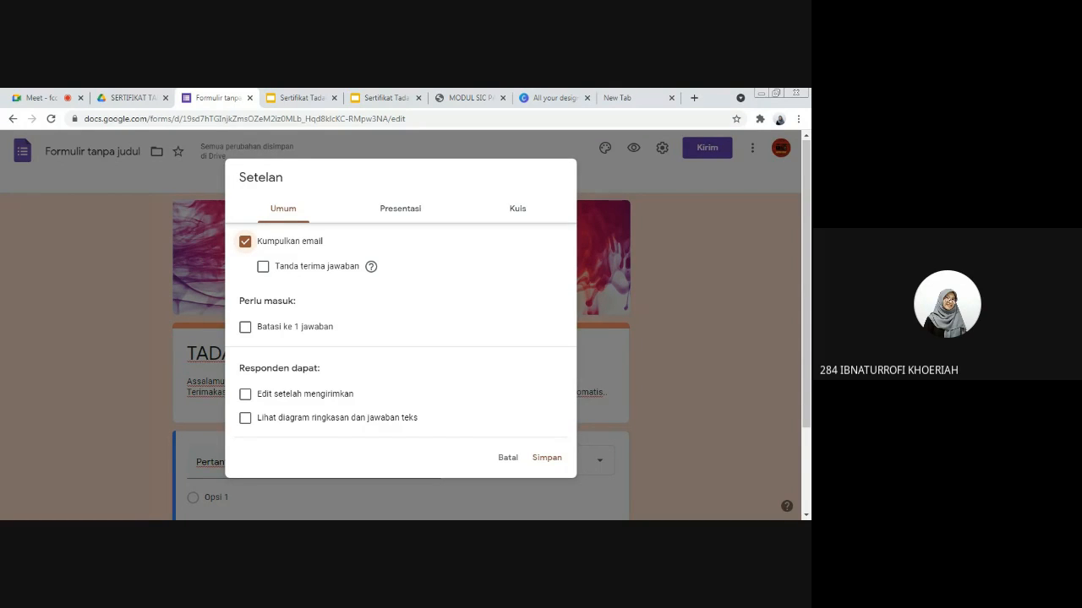
pyautogui.click(246, 328)
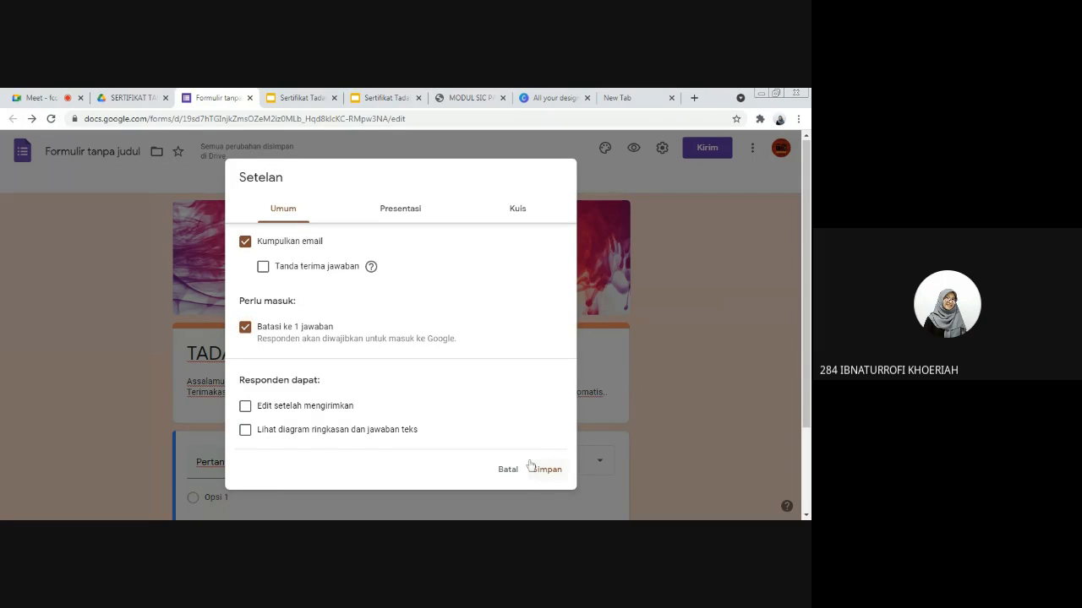
pyautogui.click(545, 471)
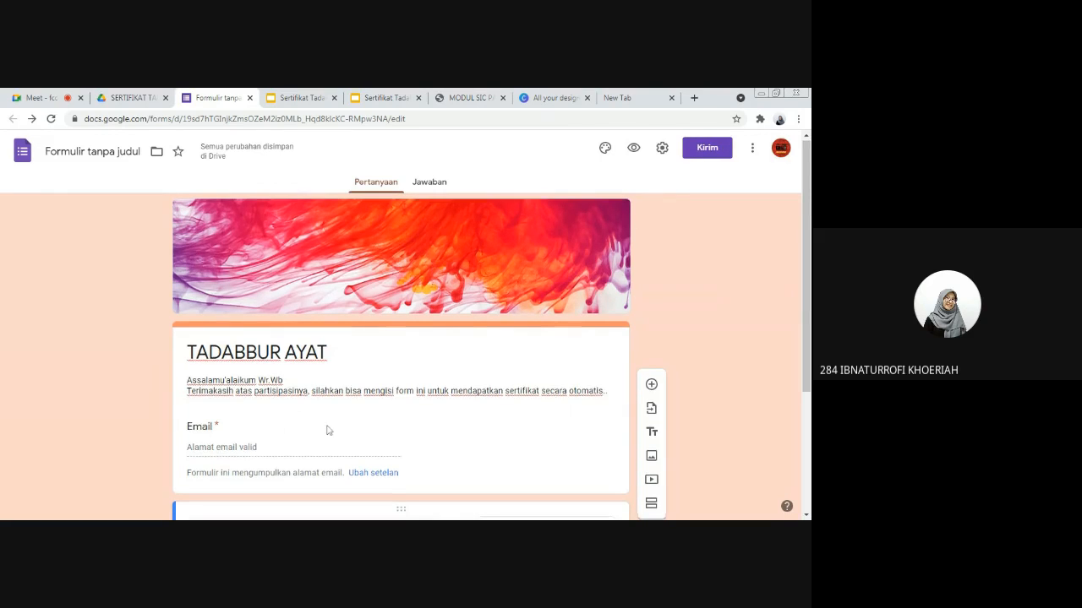
# Step: Clear the untitled question's title and change its answer type to Jawaban singkat
pyautogui.scroll(-2, 329, 431)
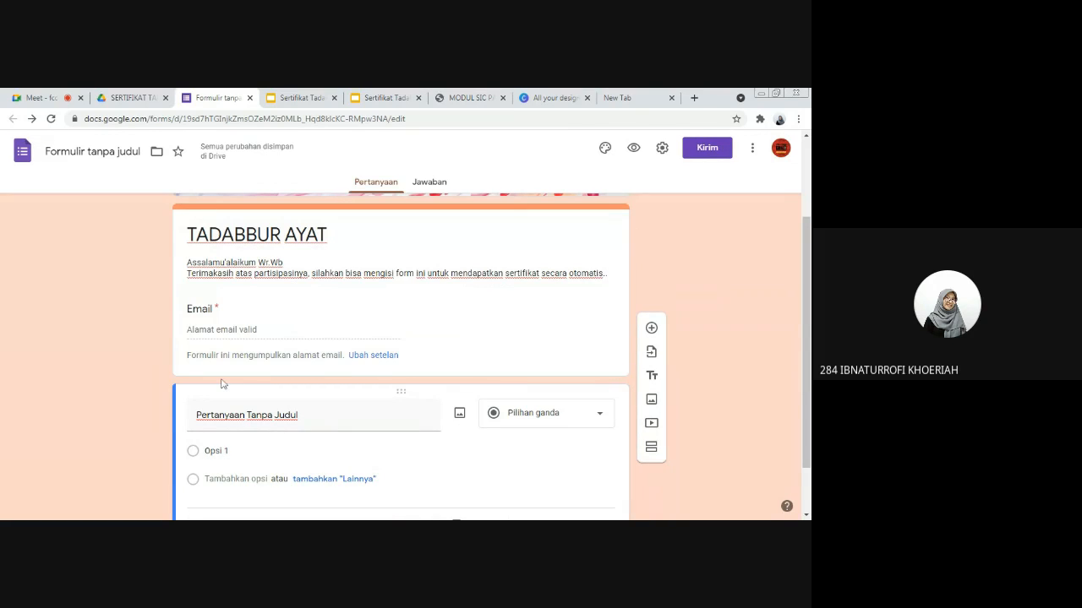
pyautogui.scroll(-1, 222, 382)
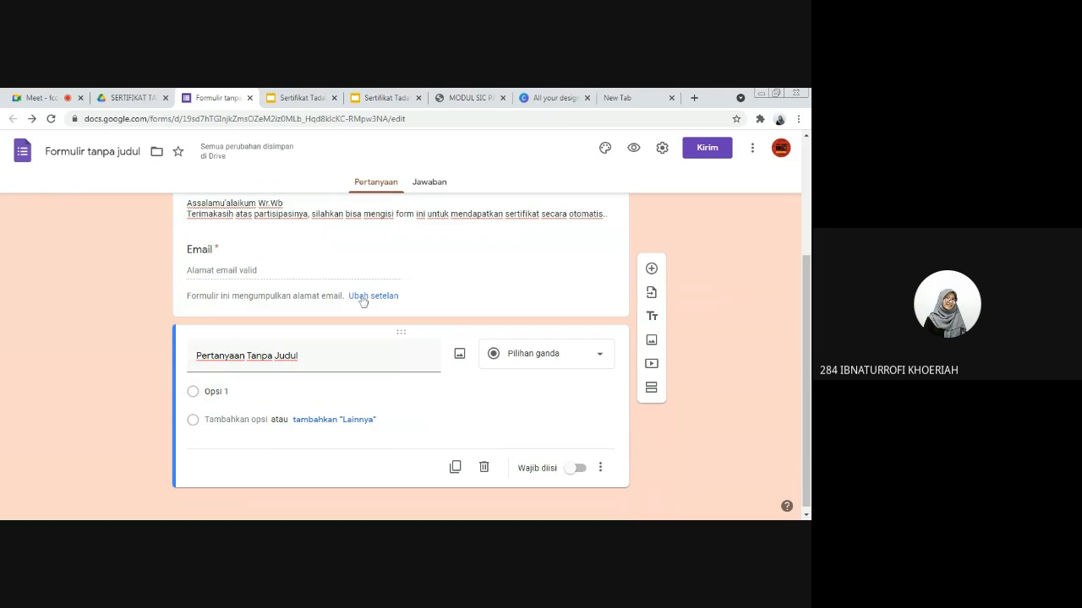
pyautogui.scroll(-1, 264, 341)
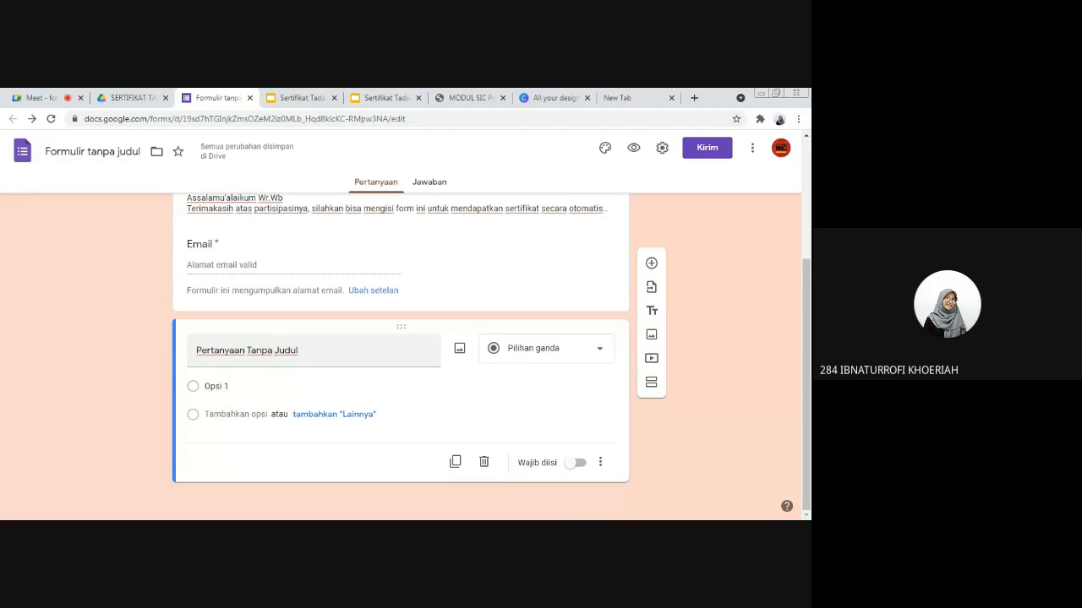
pyautogui.click(272, 352)
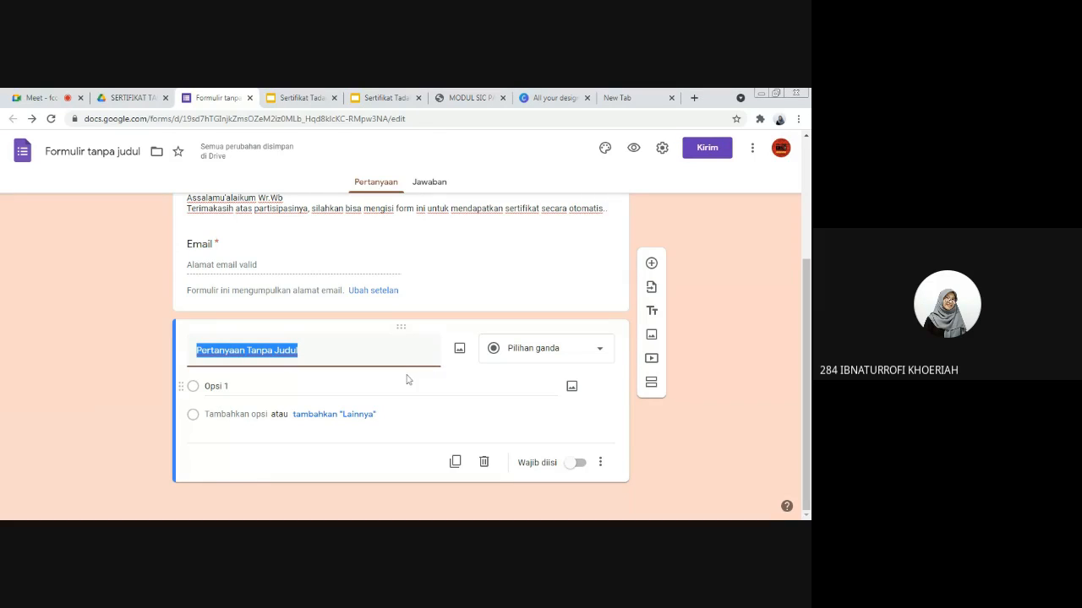
pyautogui.press('BackSpace')
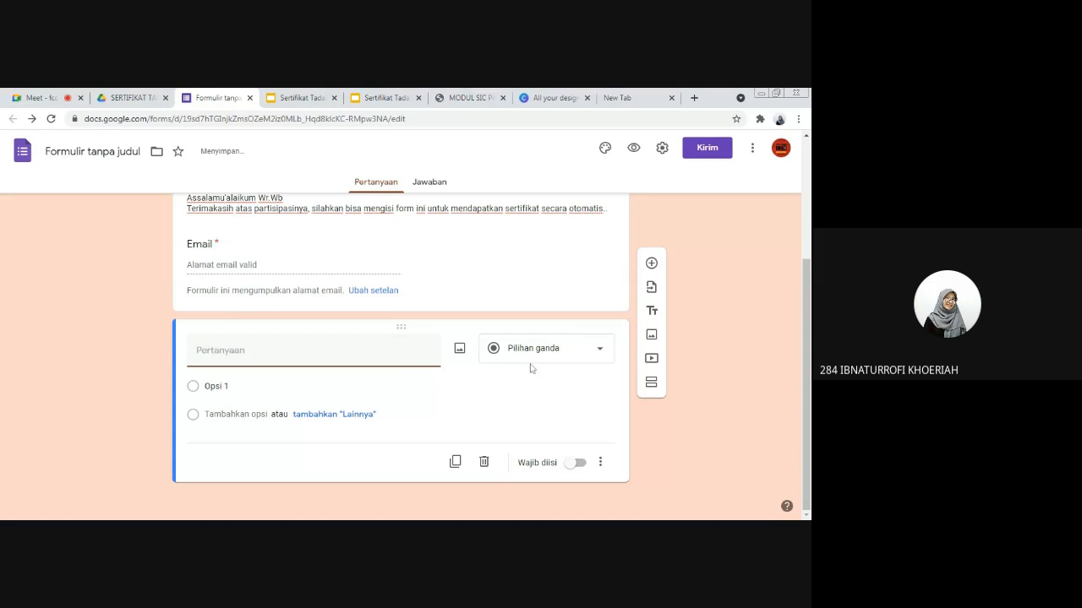
pyautogui.click(541, 357)
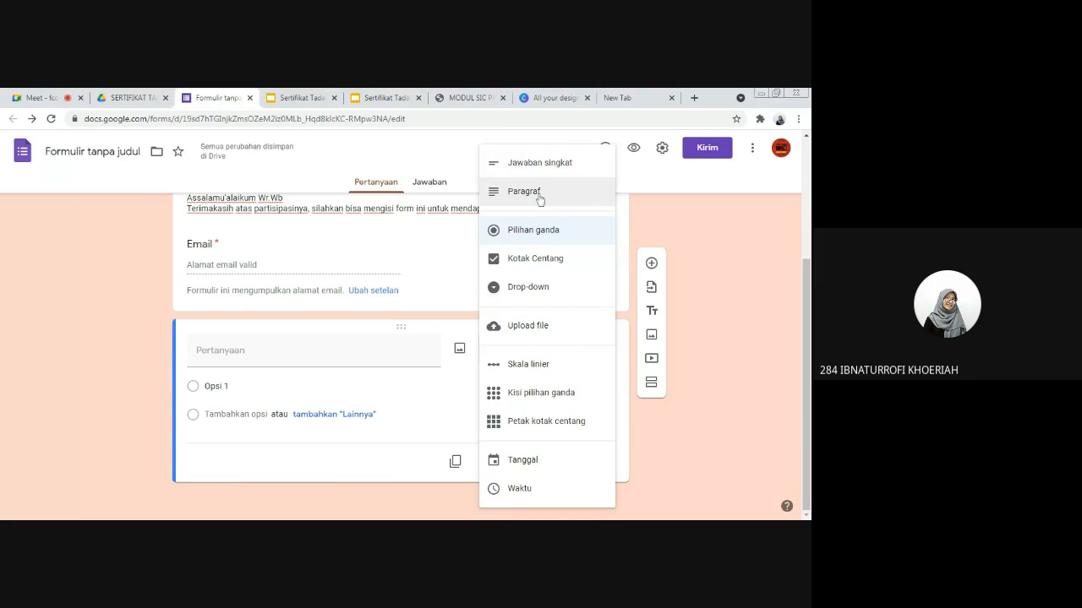
pyautogui.click(551, 166)
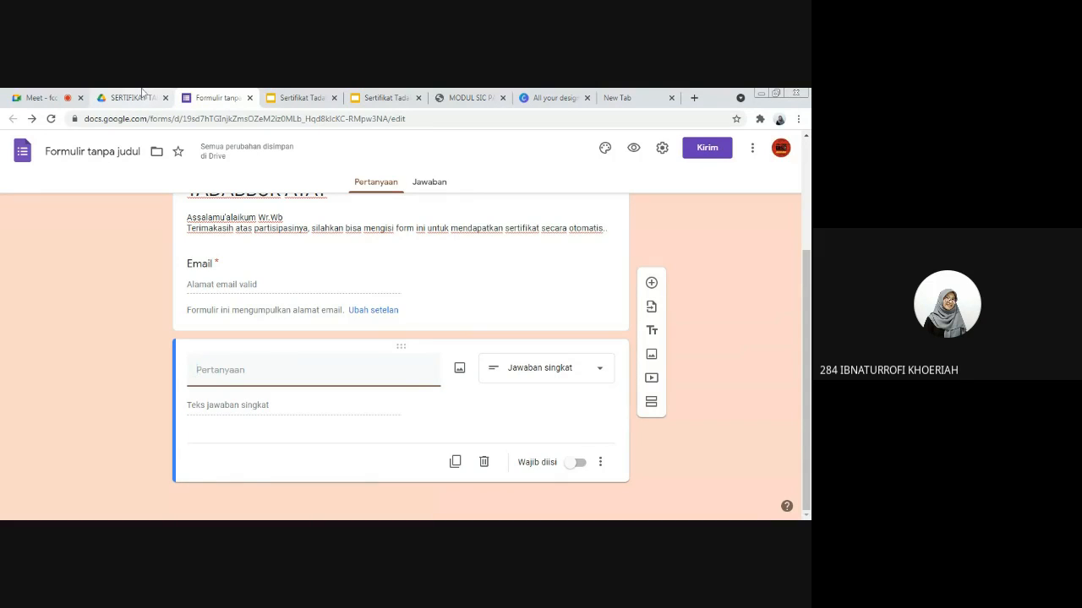
# Step: Check the name placeholder in the Sertifikat Tadabur slide, title the short-answer question "Nama" and make it required
pyautogui.click(375, 97)
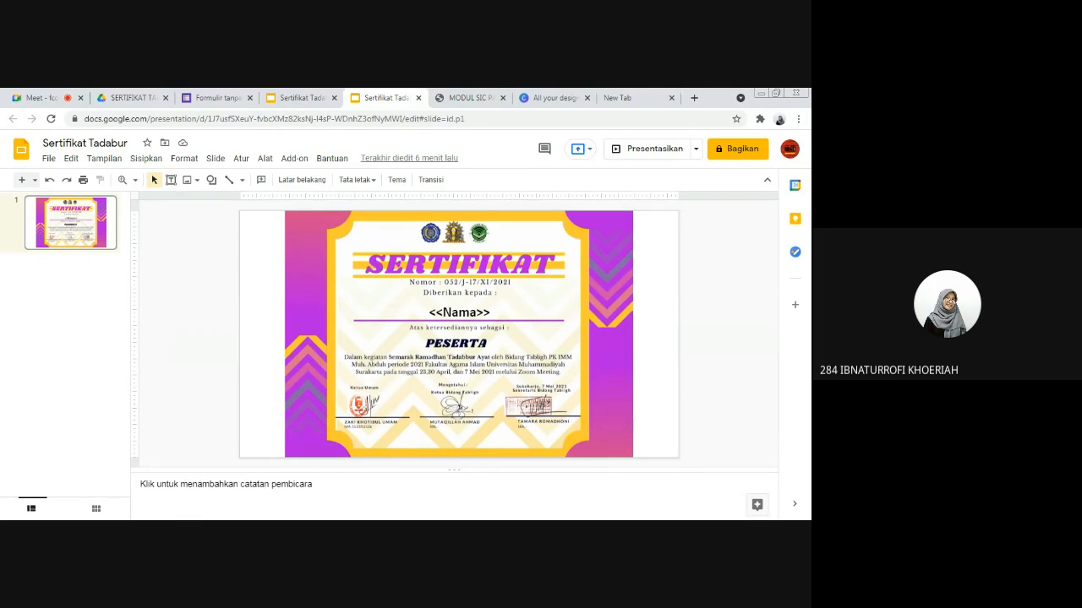
pyautogui.click(218, 98)
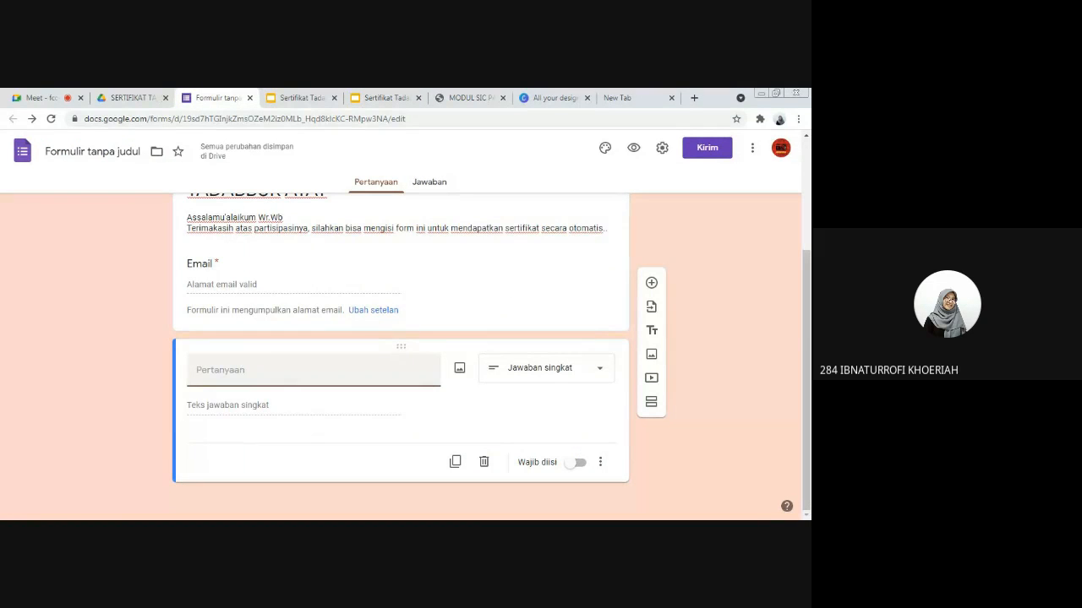
pyautogui.write('Nama')
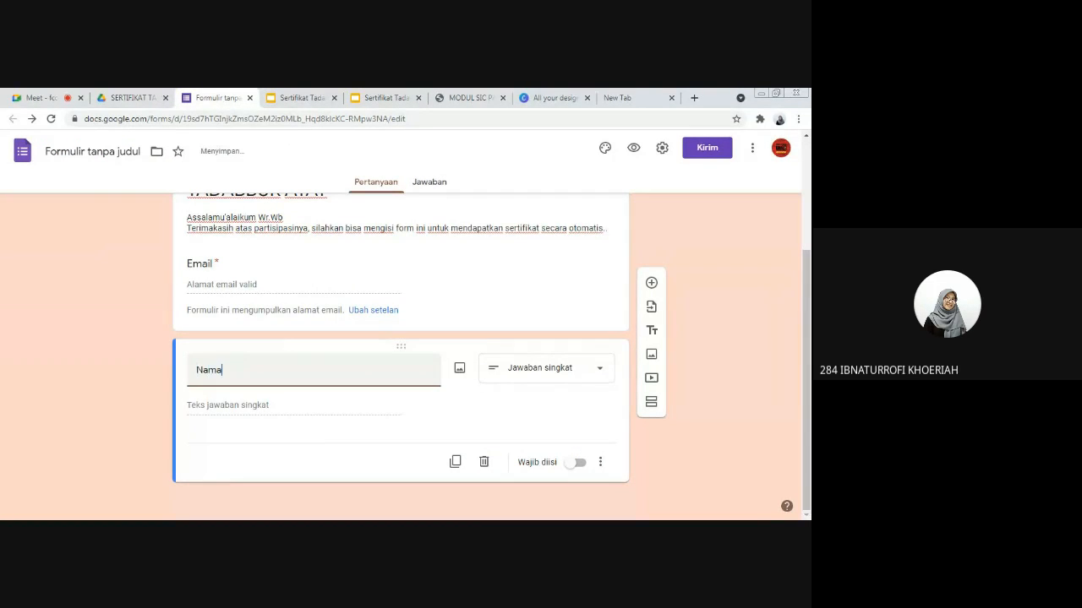
pyautogui.click(239, 406)
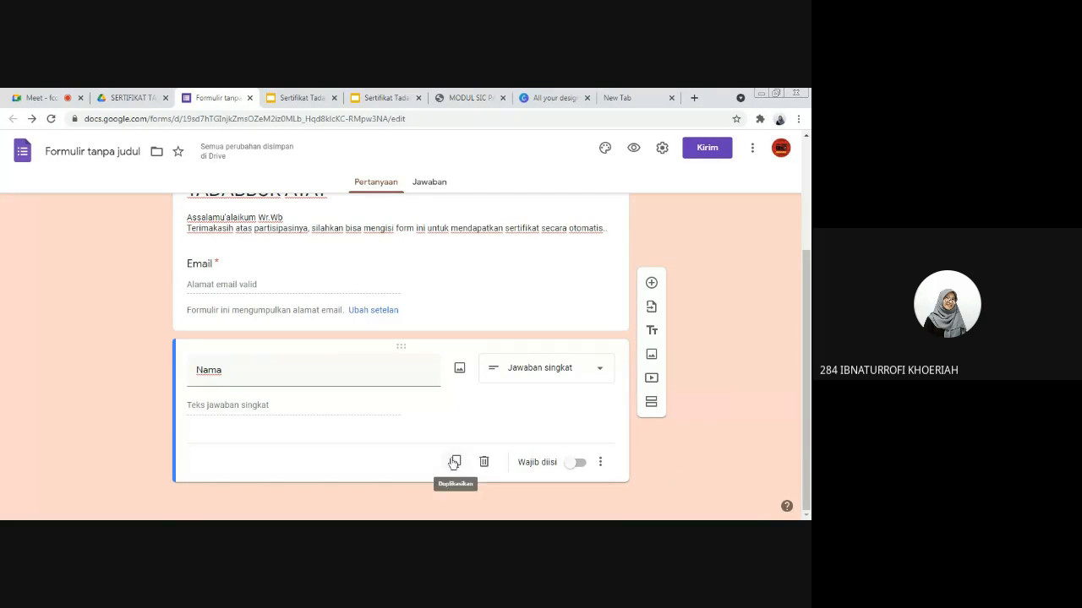
pyautogui.click(580, 464)
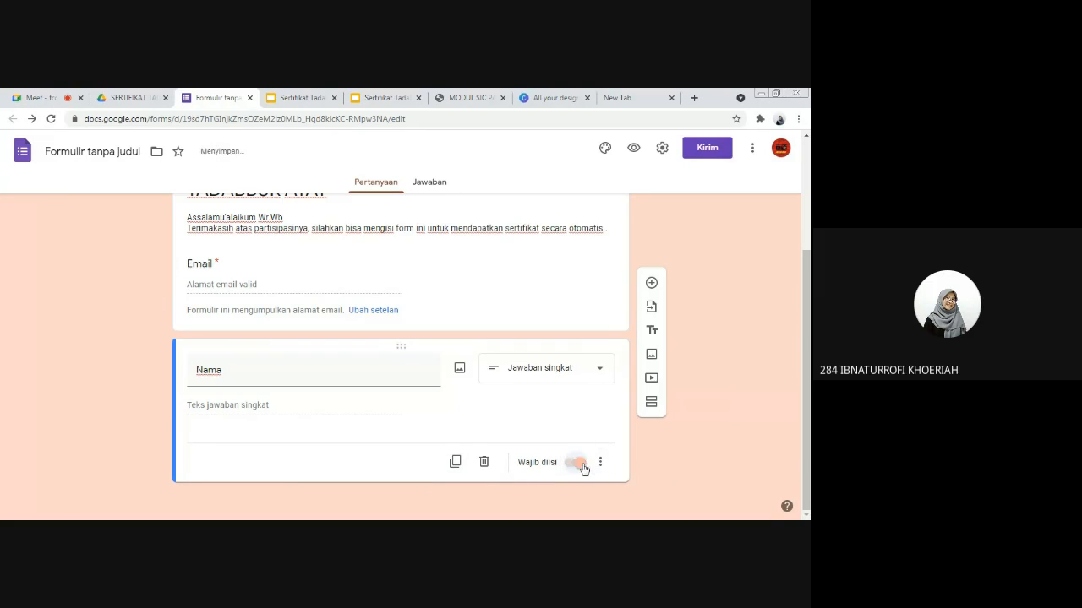
# Step: Duplicate the Nama question, change the copy's answer type to Paragraf and clear its title
pyautogui.click(454, 464)
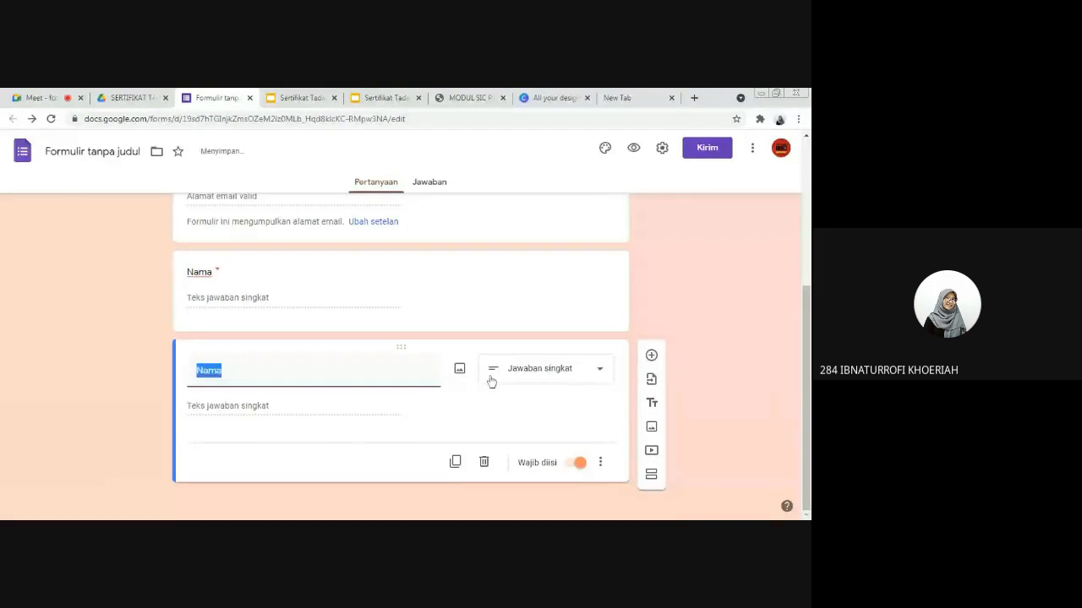
pyautogui.click(538, 380)
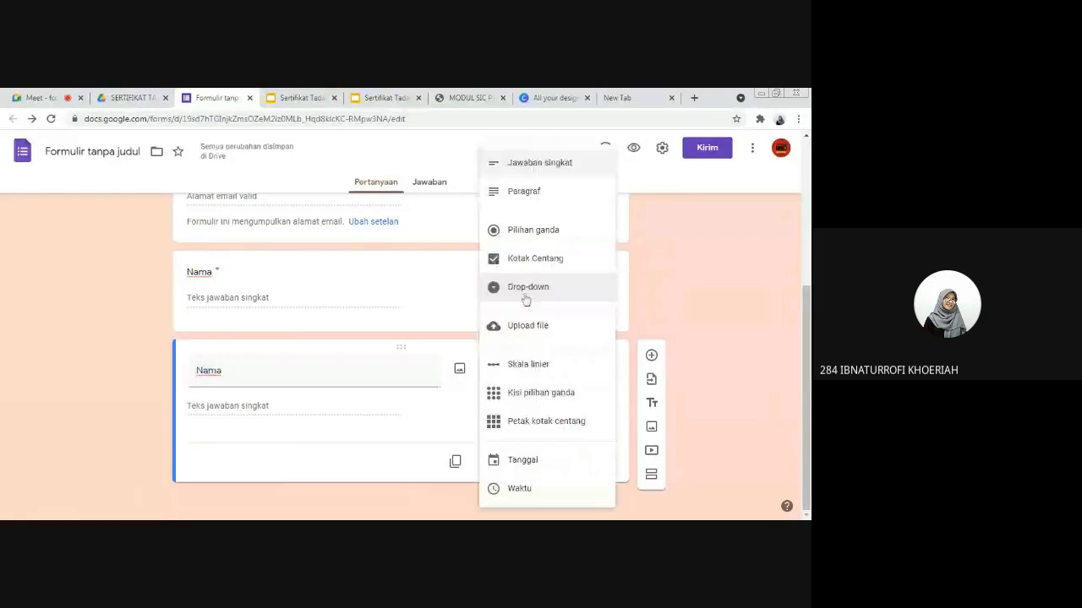
pyautogui.click(529, 194)
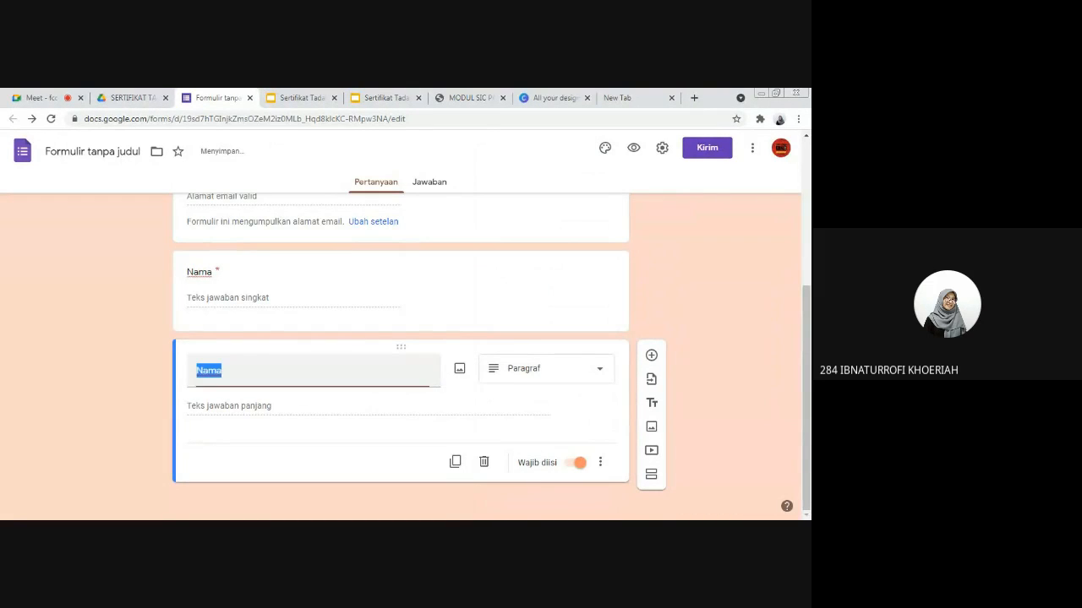
pyautogui.press('BackSpace')
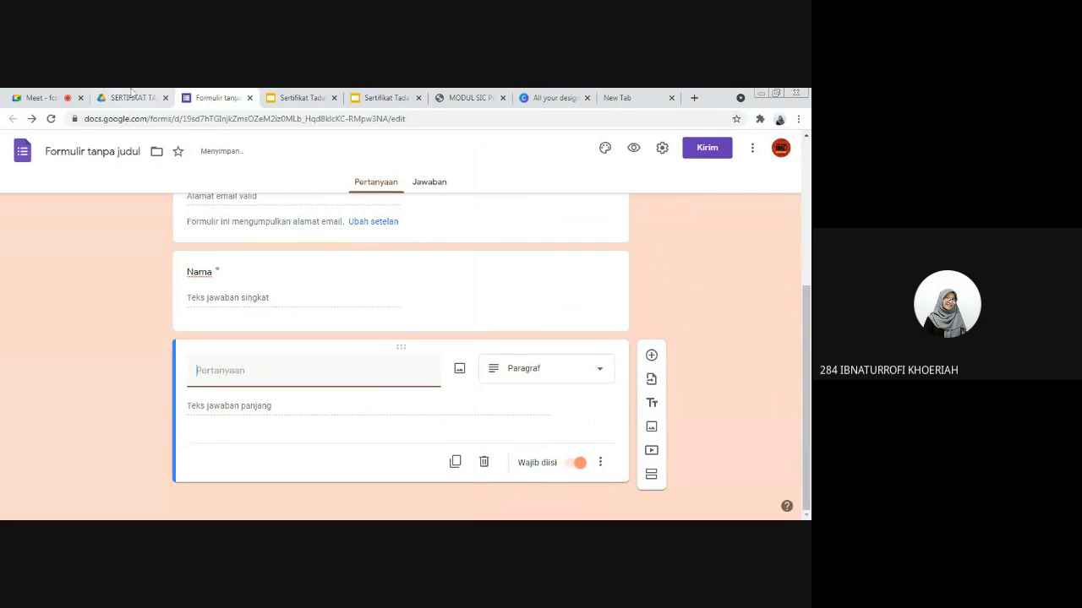
pyautogui.click(51, 97)
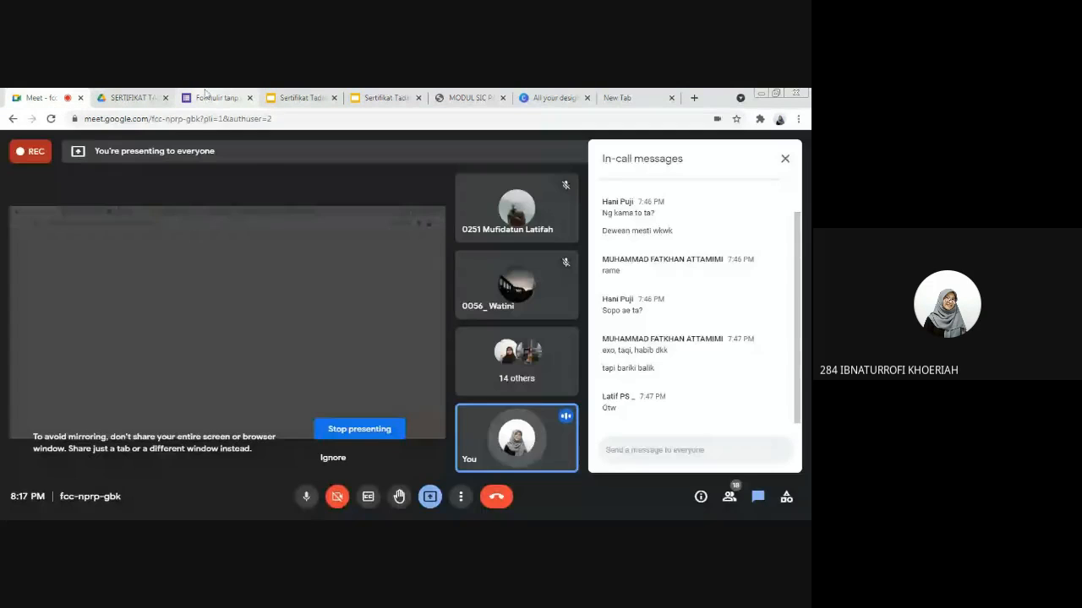
pyautogui.click(205, 95)
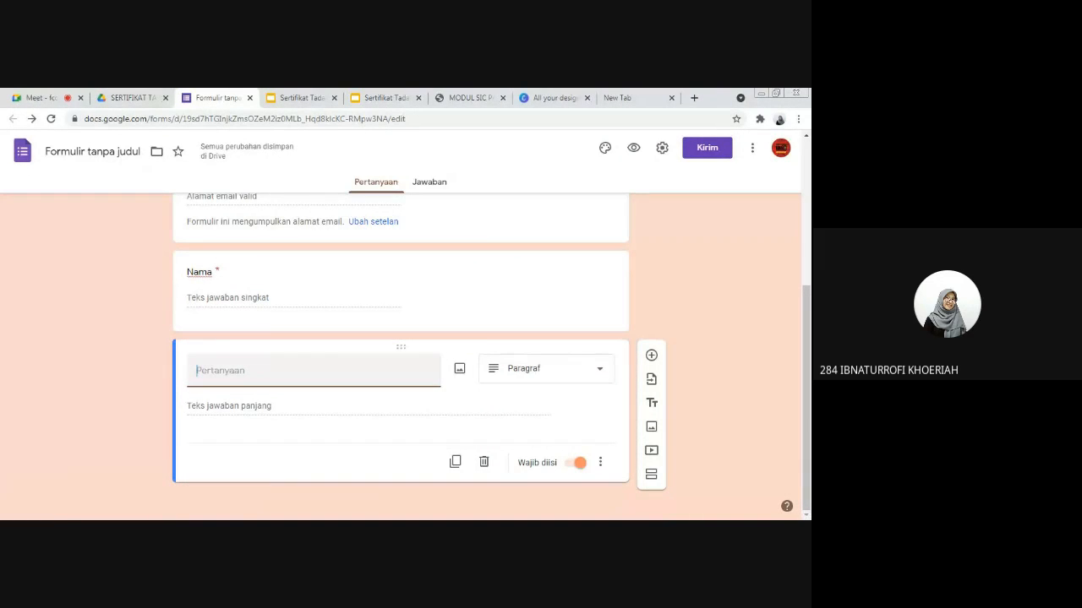
pyautogui.write('Saran')
pyautogui.press('BackSpace')
pyautogui.press('BackSpace')
pyautogui.press('BackSpace')
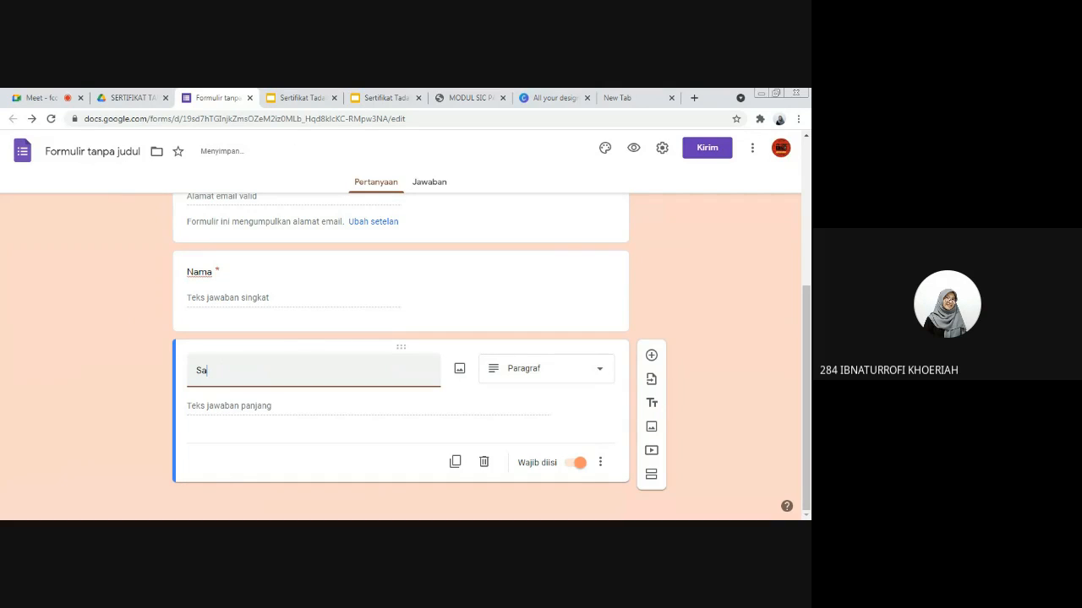
pyautogui.press('BackSpace')
pyautogui.press('BackSpace')
# Step: Title the duplicated question "Jabatan" and change its answer type to Pilihan ganda
pyautogui.write('Jabatan')
pyautogui.click(554, 376)
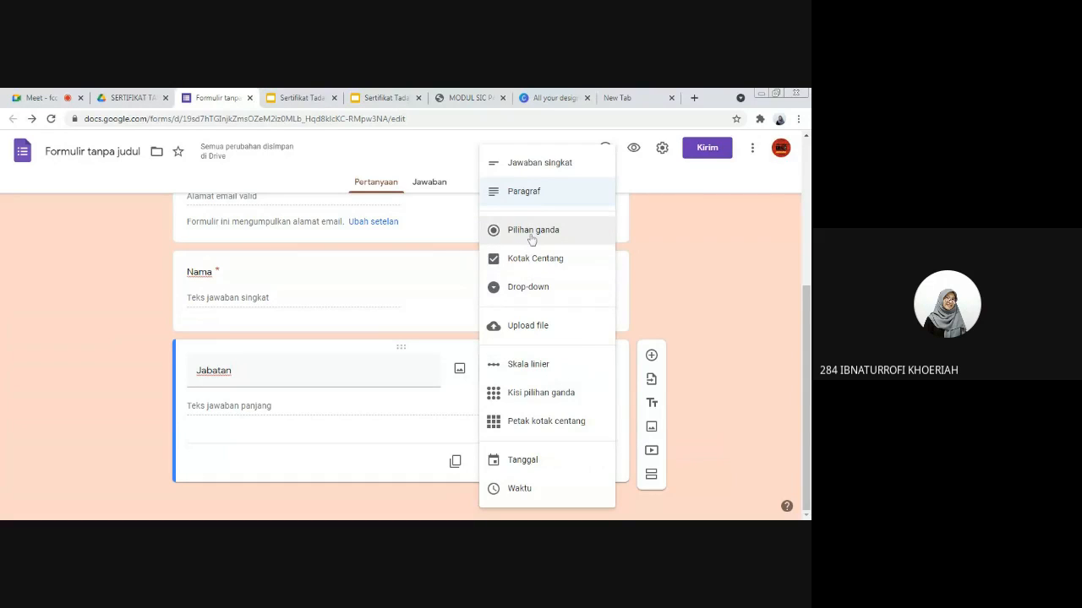
pyautogui.click(532, 235)
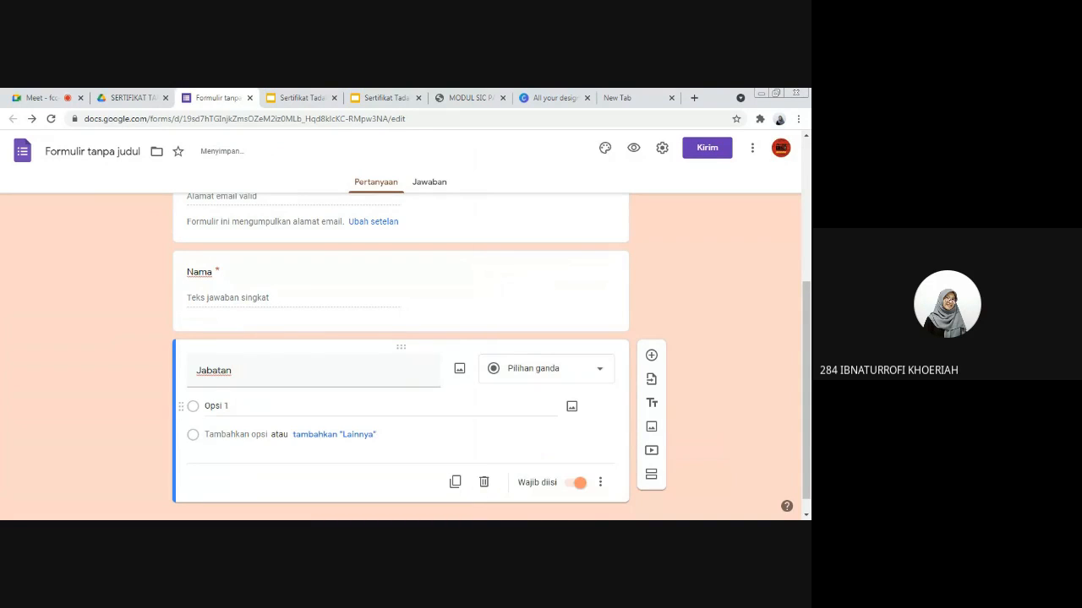
# Step: Give the Jabatan question the two answer options "Kader" and "Pimpinan"
pyautogui.write('Kader')
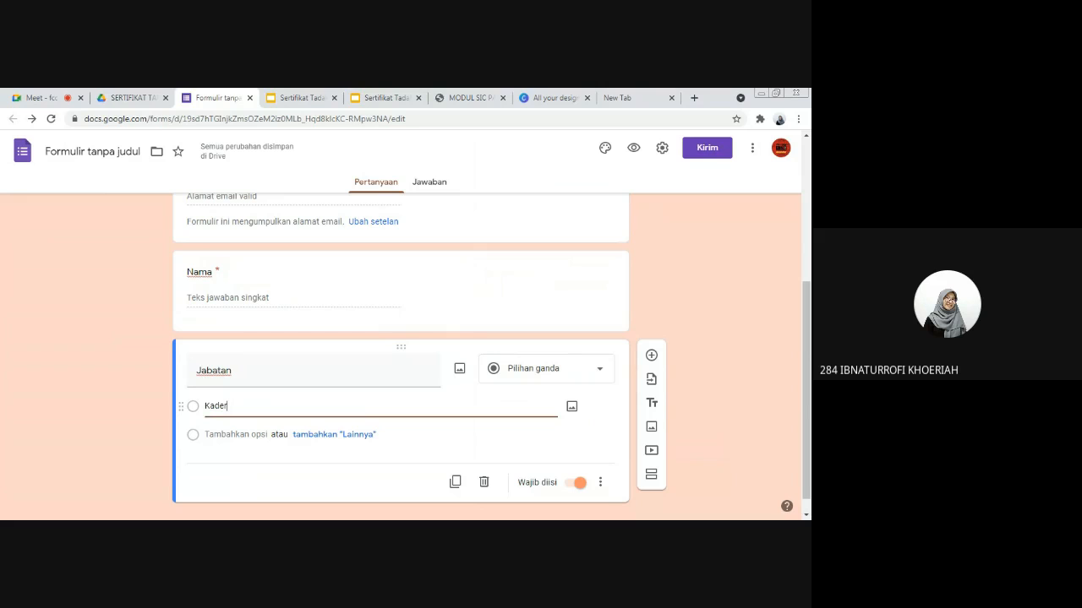
pyautogui.click(250, 435)
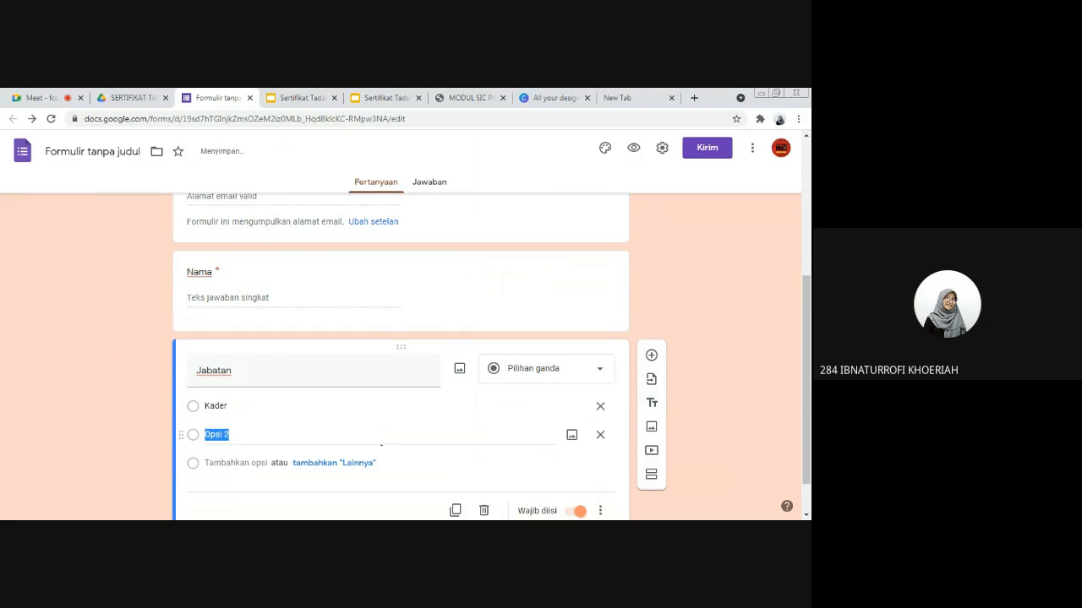
pyautogui.write('Pimpinan')
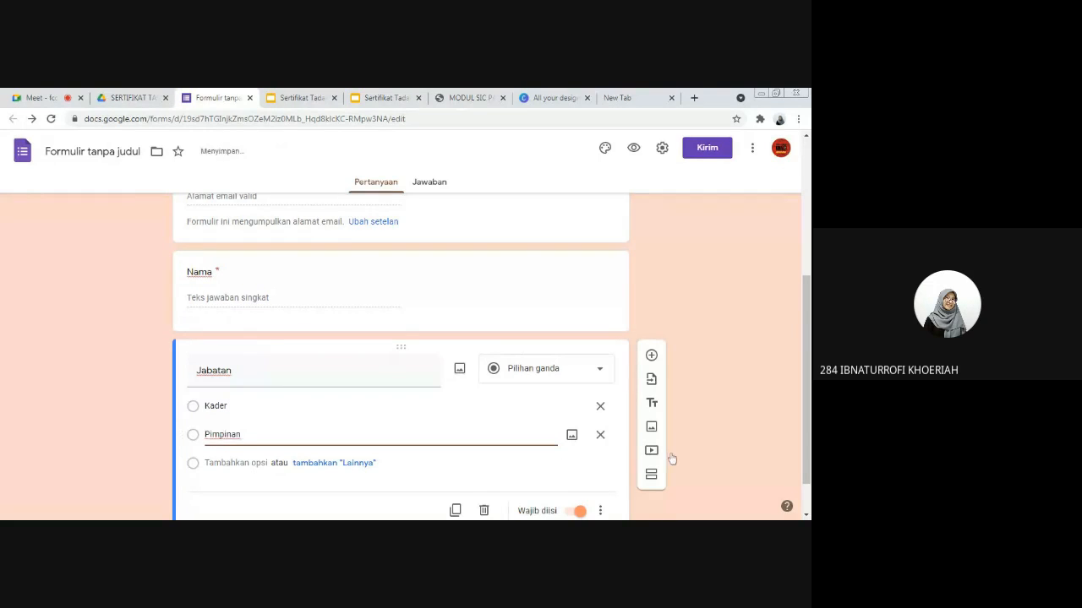
pyautogui.scroll(-1, 712, 459)
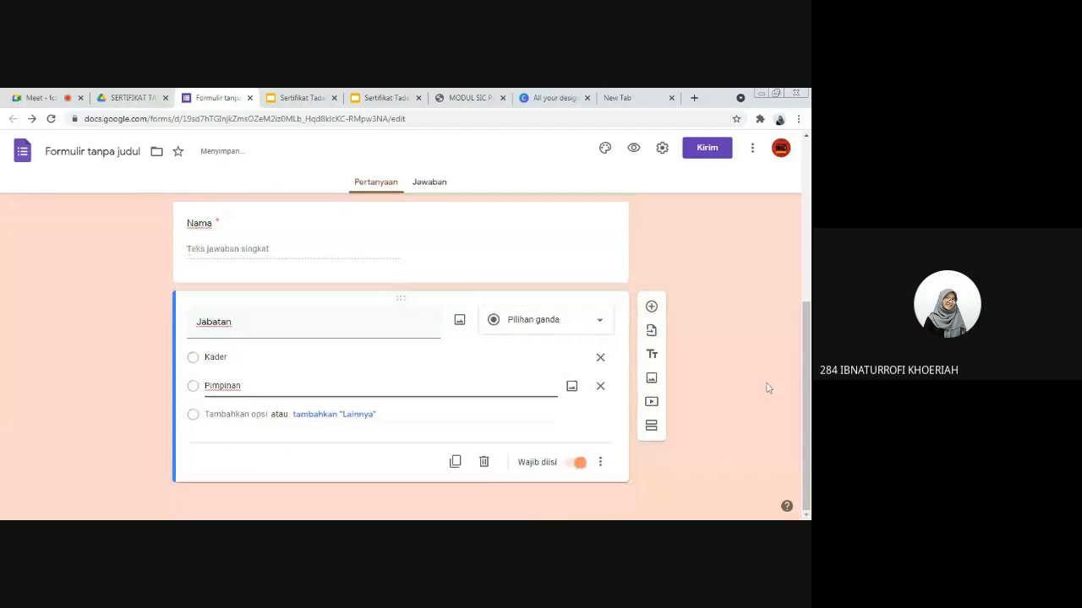
# Step: Duplicate the Jabatan question and title the copy "Saran/Kritik"
pyautogui.click(455, 463)
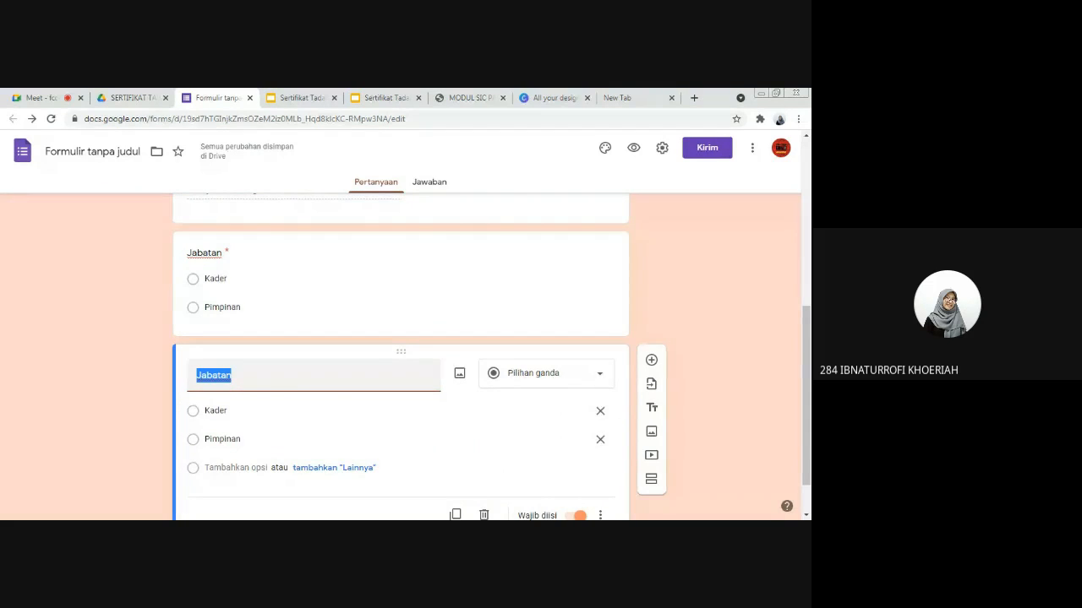
pyautogui.scroll(-1, 268, 346)
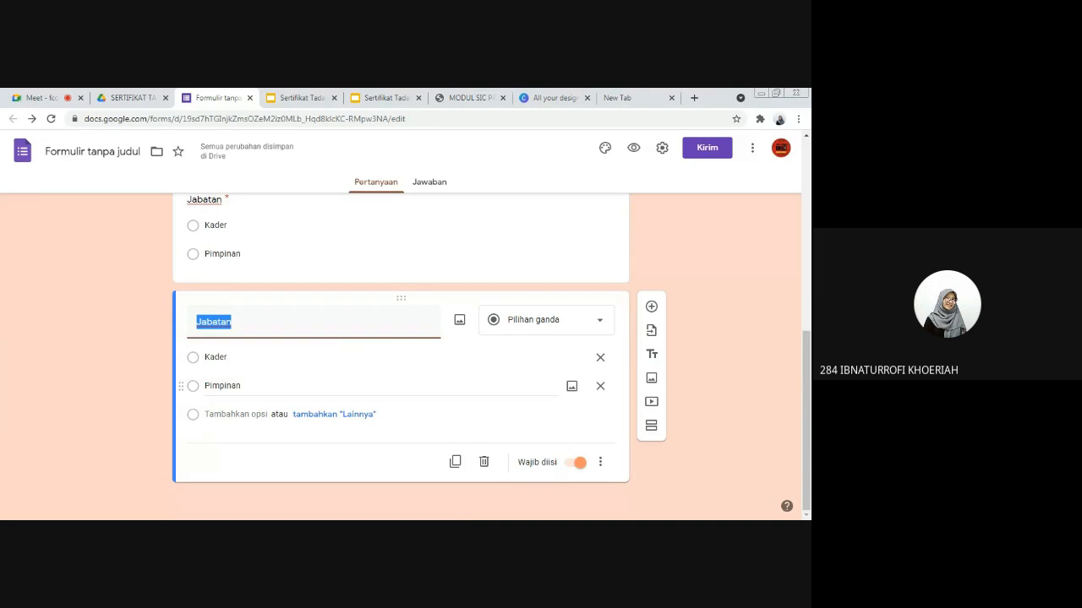
pyautogui.write('Kes')
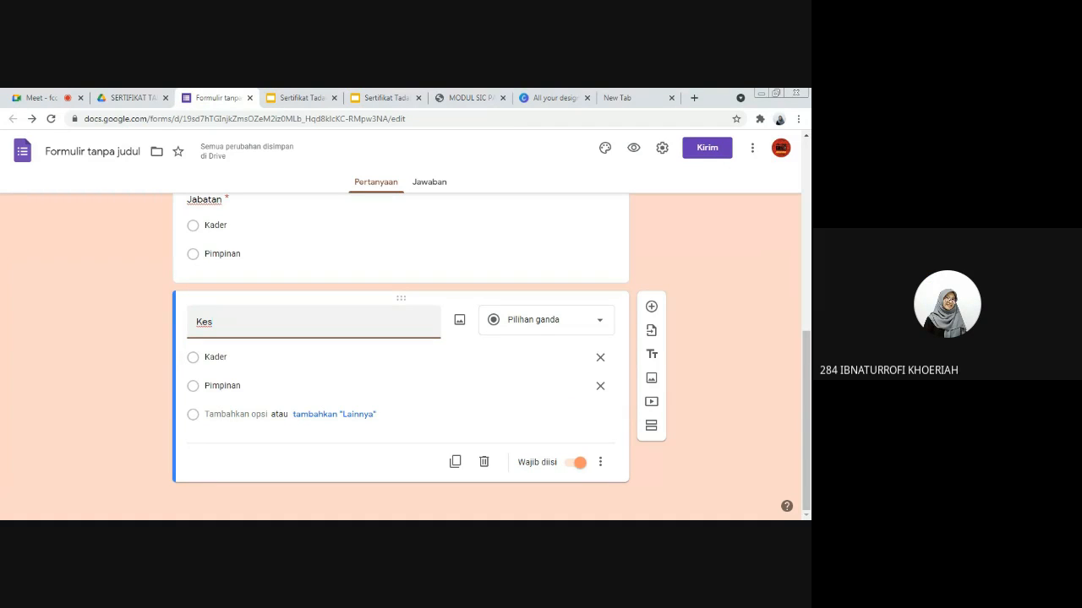
pyautogui.press('BackSpace')
pyautogui.press('BackSpace')
pyautogui.press('BackSpace')
pyautogui.write('Sa')
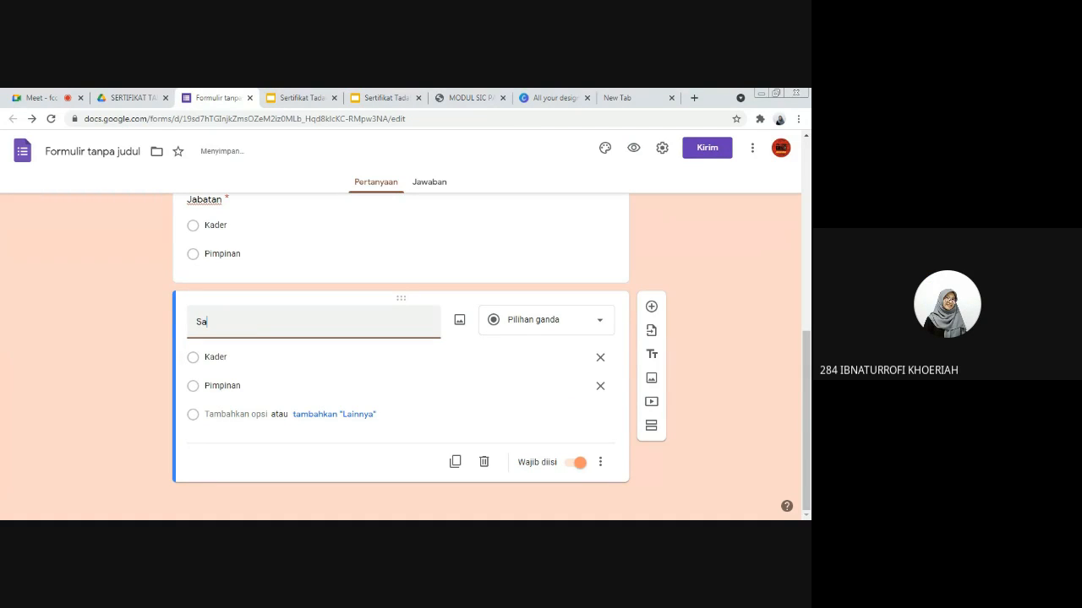
pyautogui.write('ran/Kriti')
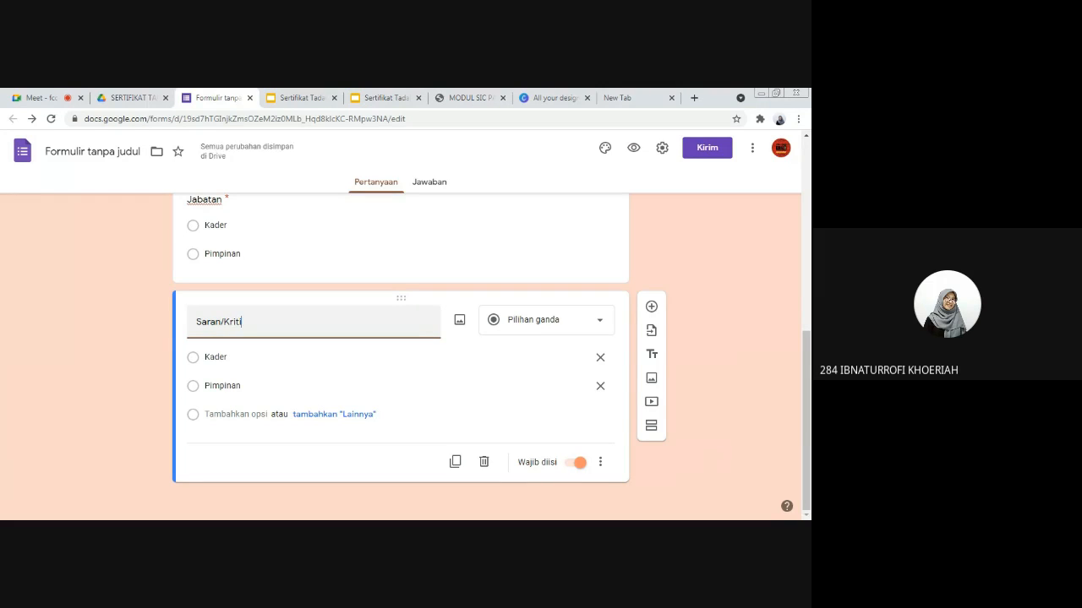
pyautogui.write('k')
# Step: Change the answer type of the Saran/Kritik question to Paragraf
pyautogui.click(545, 320)
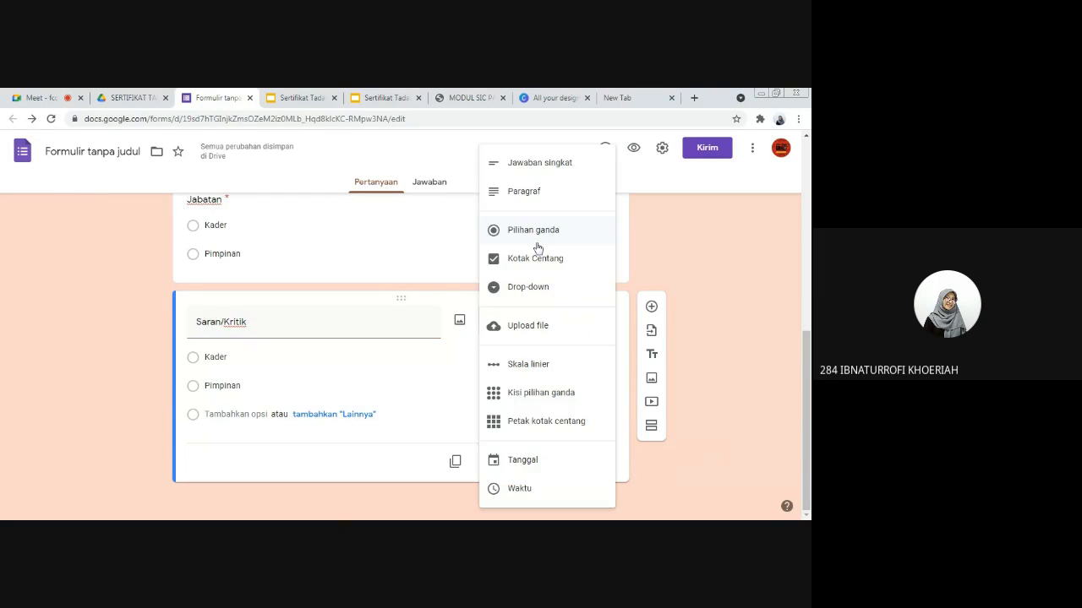
pyautogui.click(530, 193)
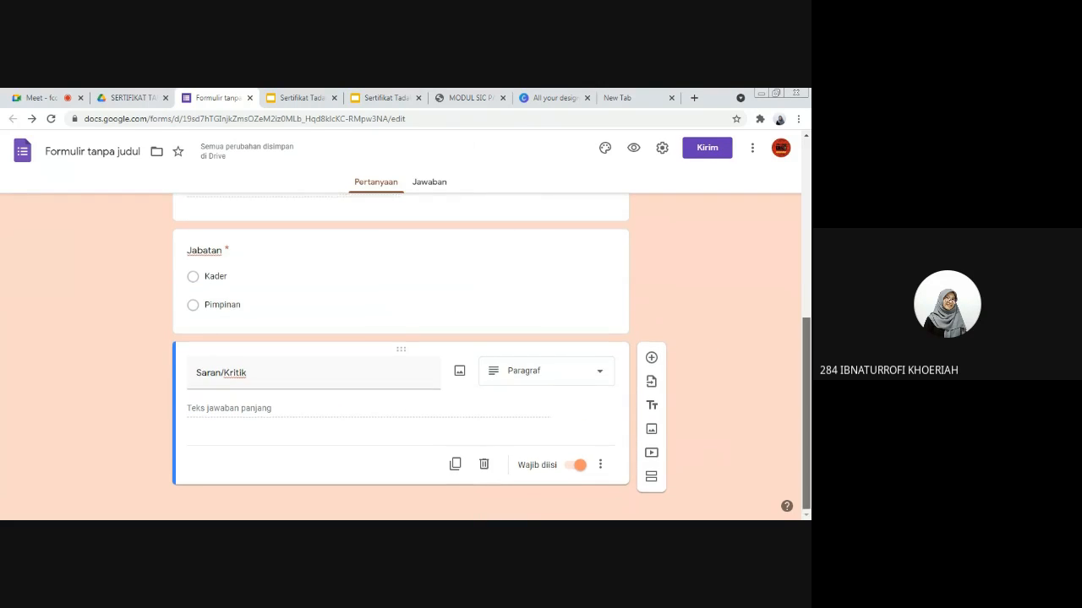
pyautogui.moveTo(805, 356); pyautogui.dragTo(795, 395)
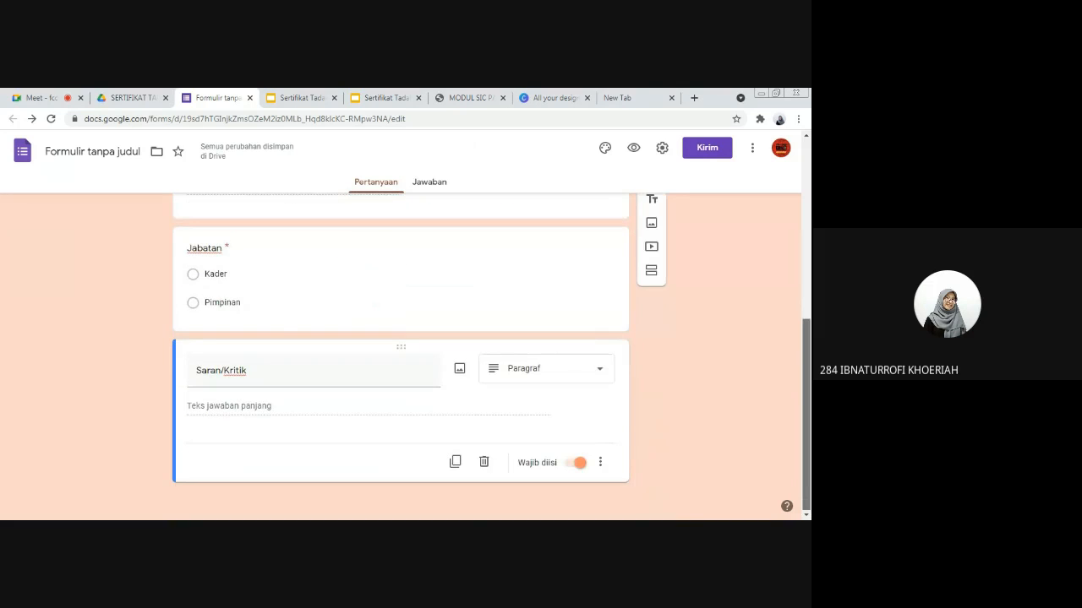
# Step: Review the TADABBUR AYAT form from its header to the last question, both in the editor and in the respondent preview
pyautogui.scroll(10, 552, 307)
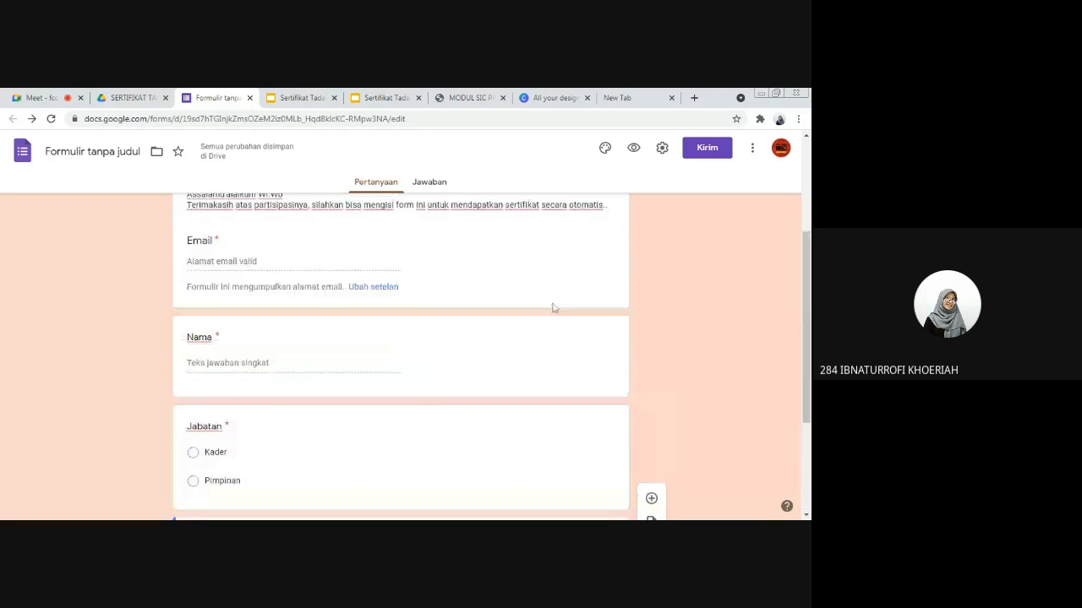
pyautogui.scroll(1, 449, 325)
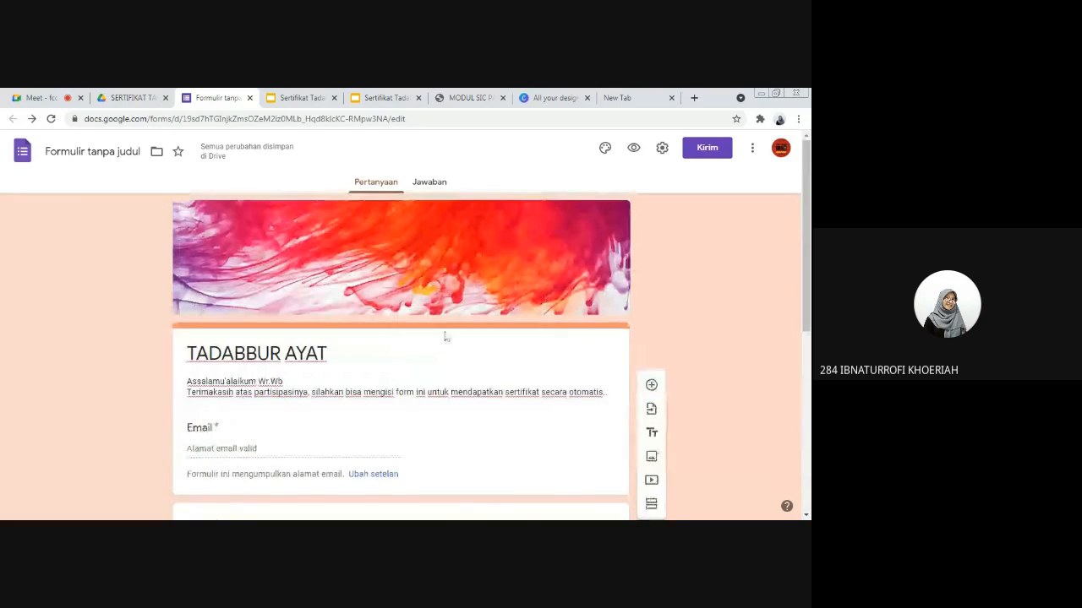
pyautogui.scroll(-3, 442, 338)
pyautogui.scroll(-2, 589, 370)
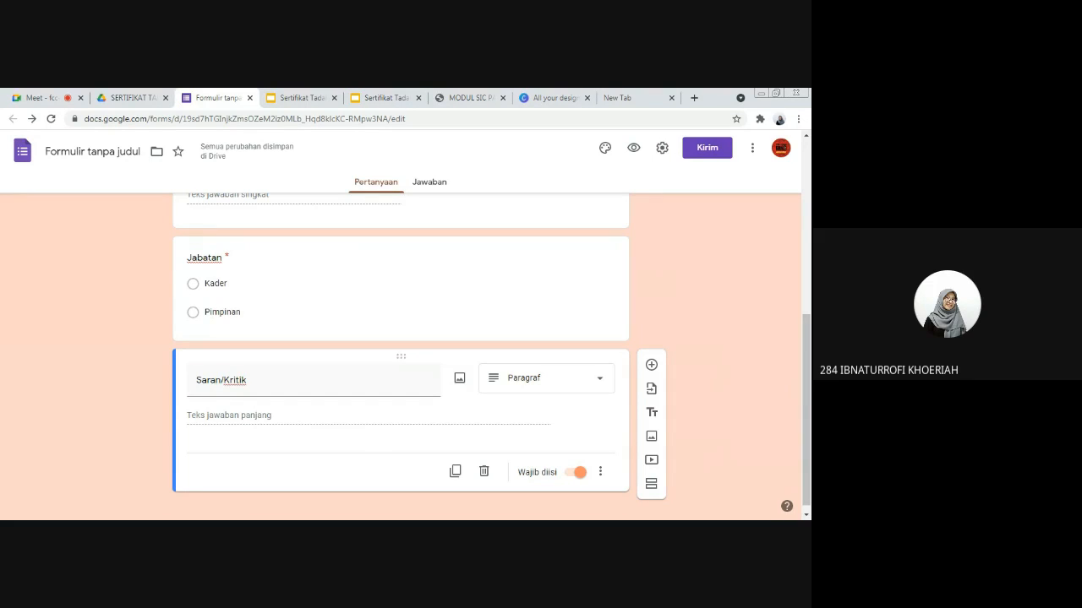
pyautogui.scroll(10, 580, 278)
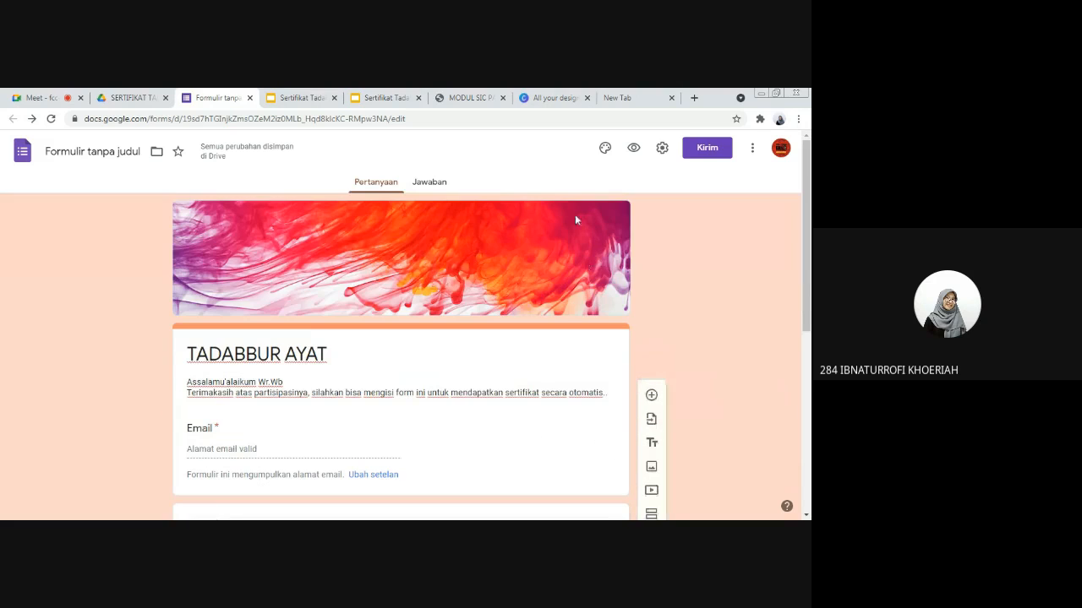
pyautogui.click(634, 149)
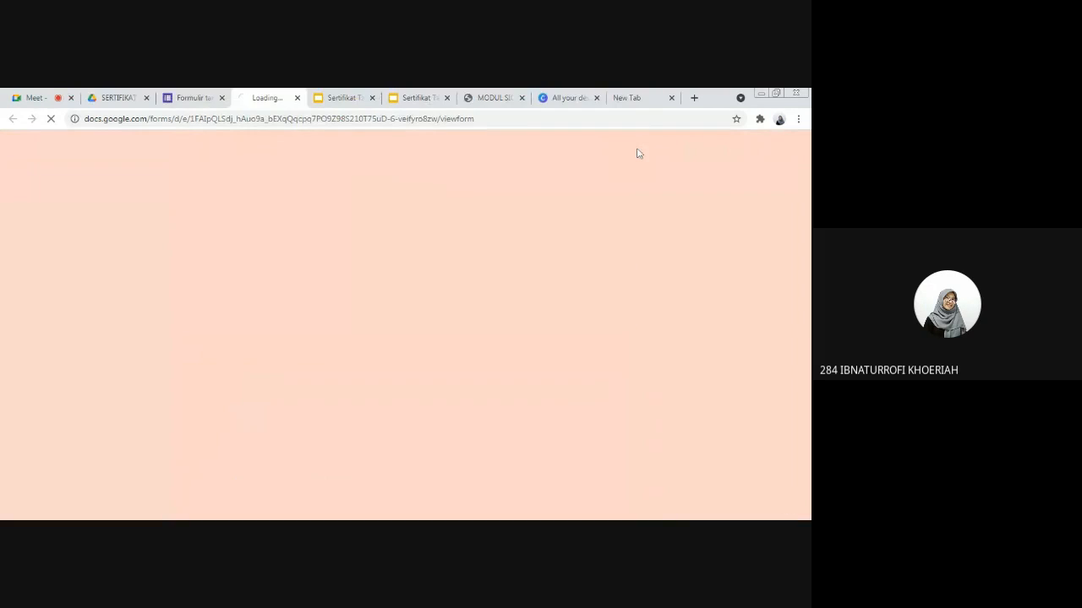
pyautogui.click(192, 97)
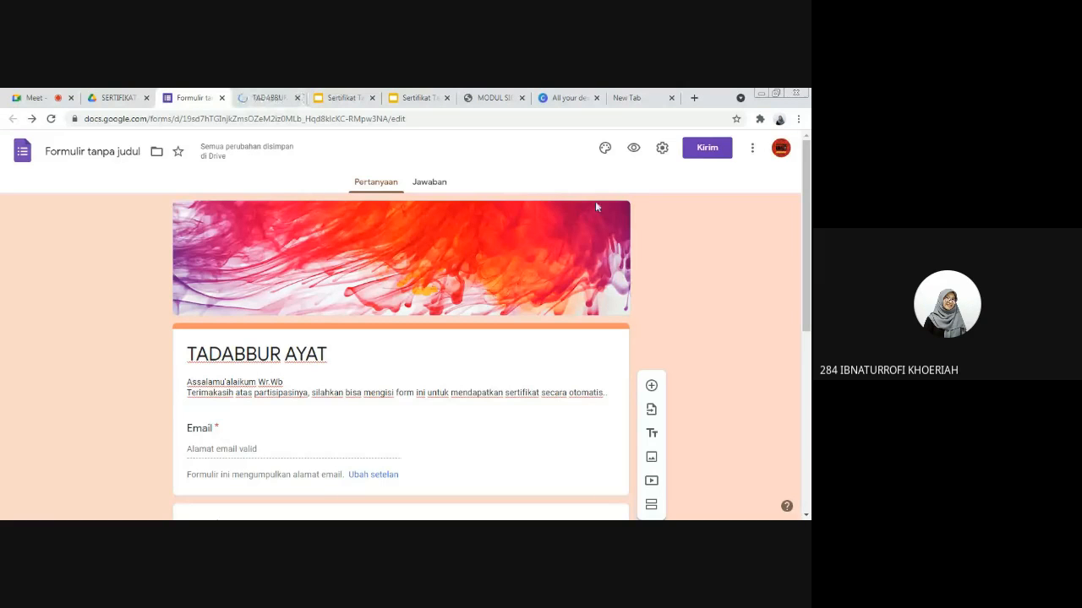
pyautogui.click(269, 97)
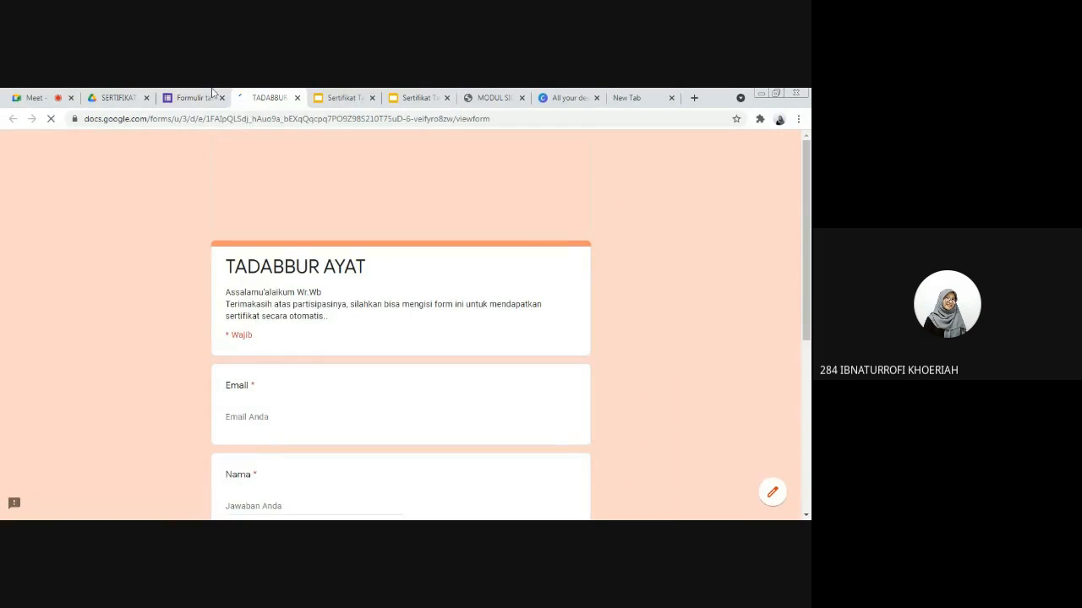
pyautogui.click(207, 97)
pyautogui.click(267, 97)
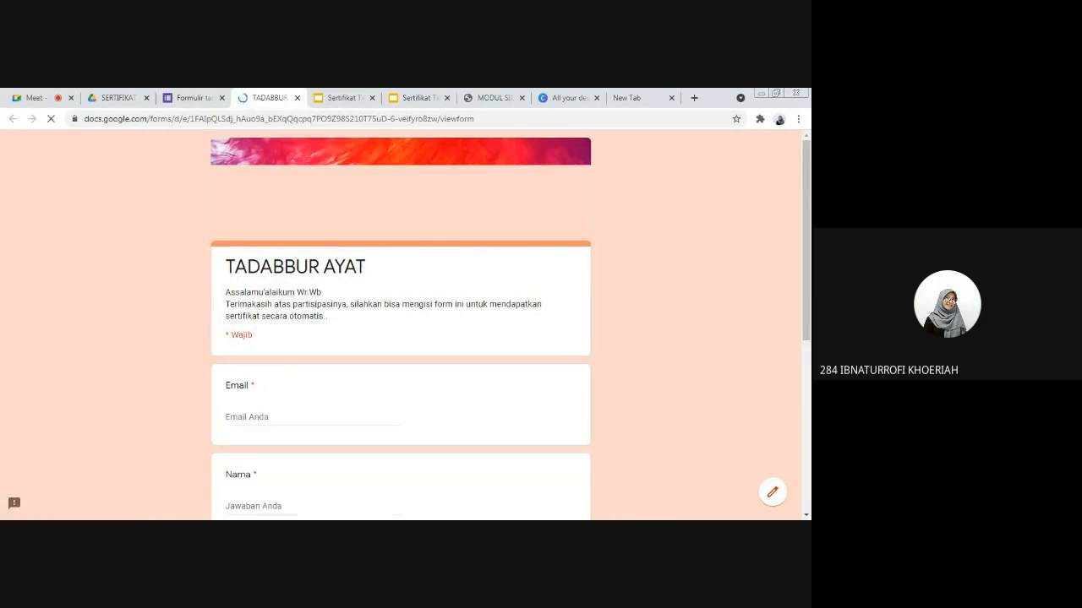
pyautogui.scroll(-3, 344, 231)
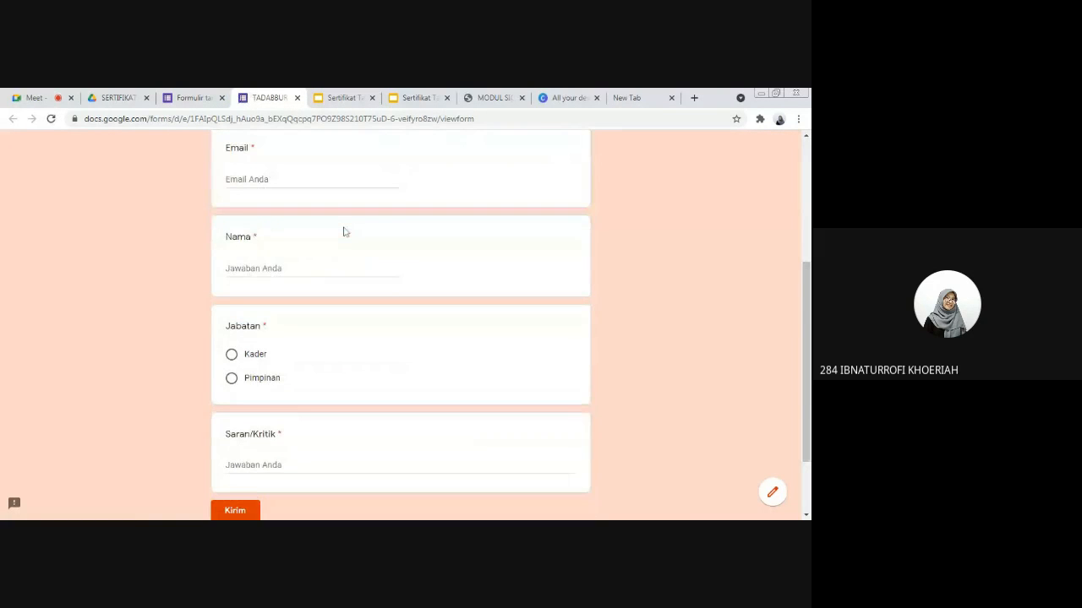
pyautogui.scroll(-1, 344, 231)
pyautogui.scroll(3, 344, 232)
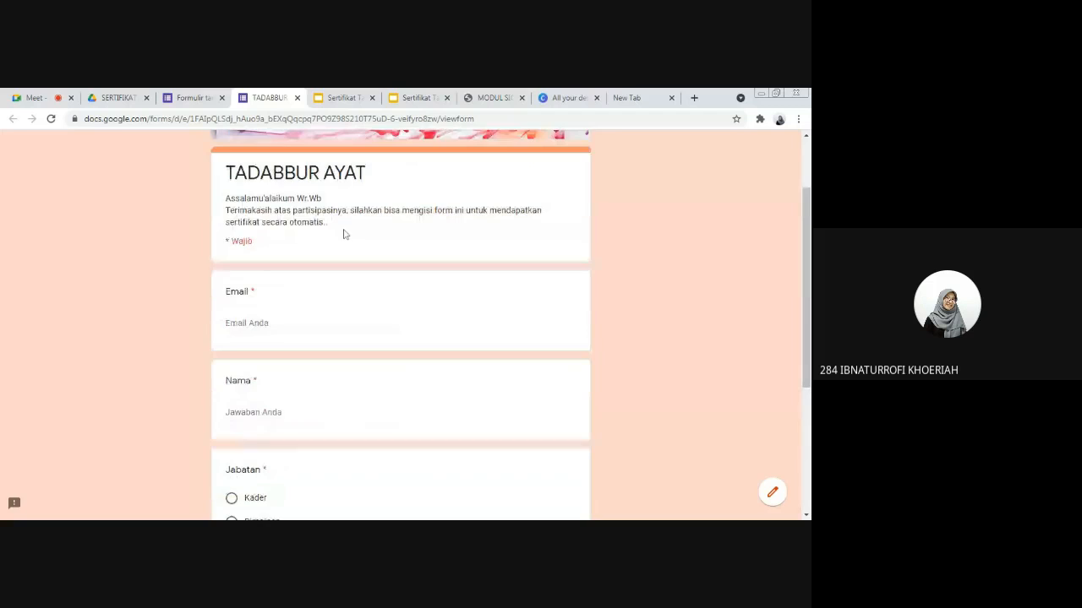
# Step: Create a new response spreadsheet for the form, named "Sertifikat Tadabbur"
pyautogui.click(194, 97)
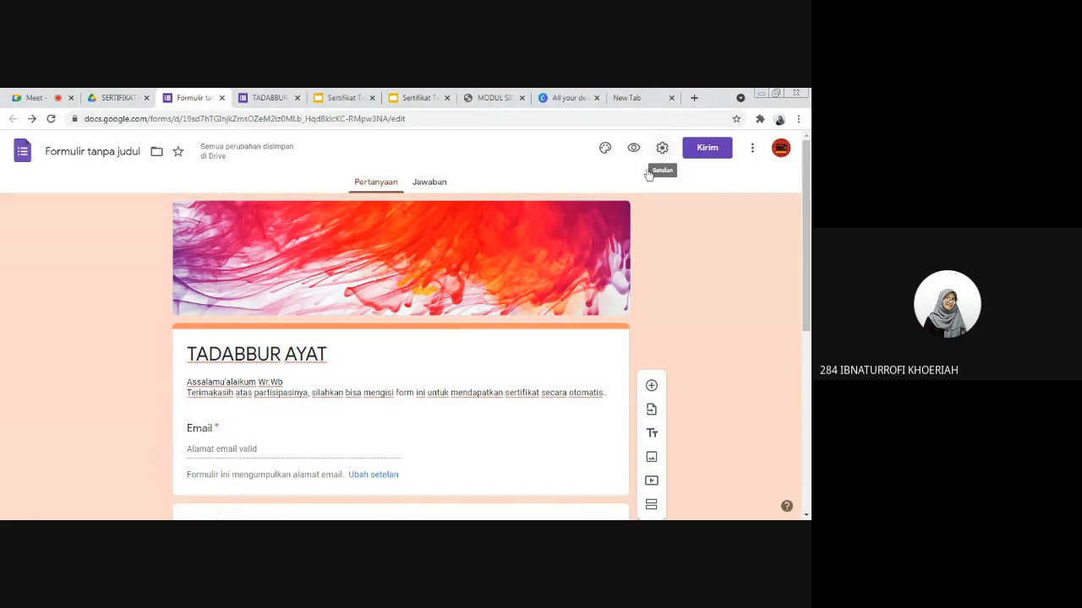
pyautogui.click(430, 184)
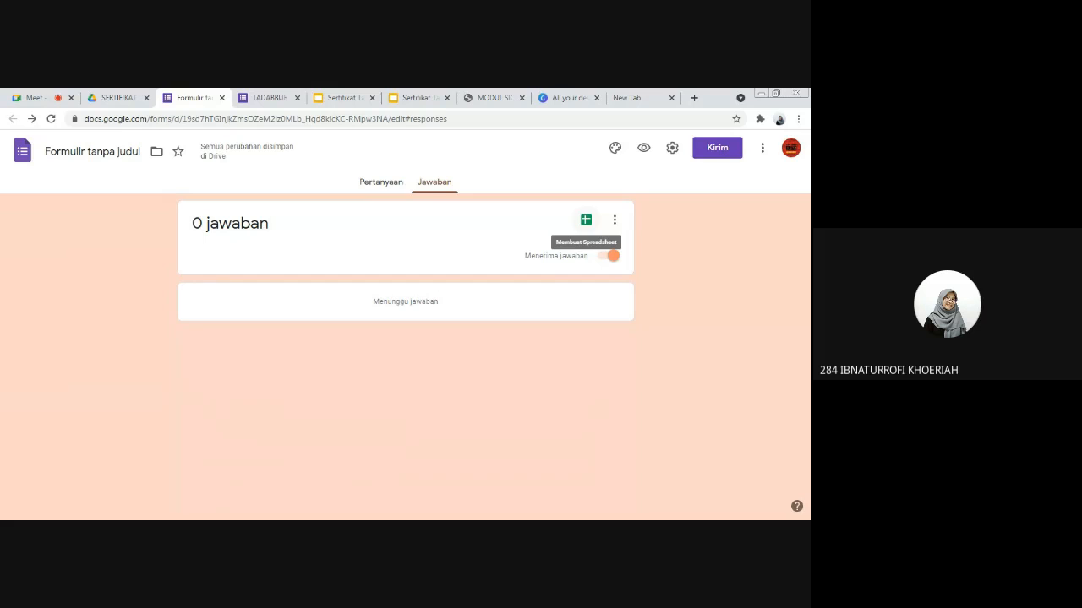
pyautogui.click(586, 220)
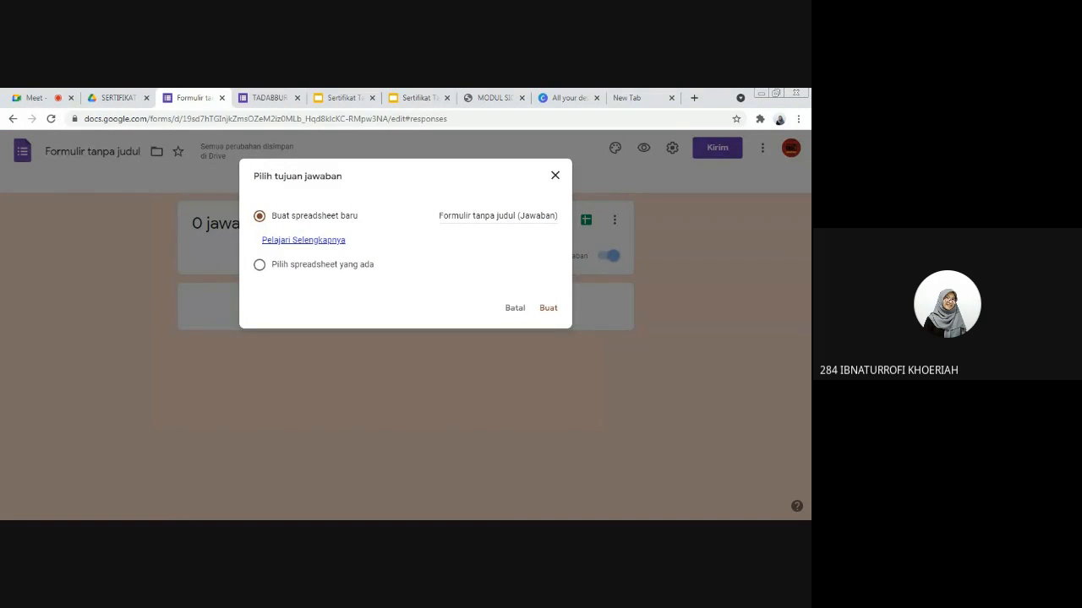
pyautogui.click(500, 215)
pyautogui.hotkey('ctrl', 'a')
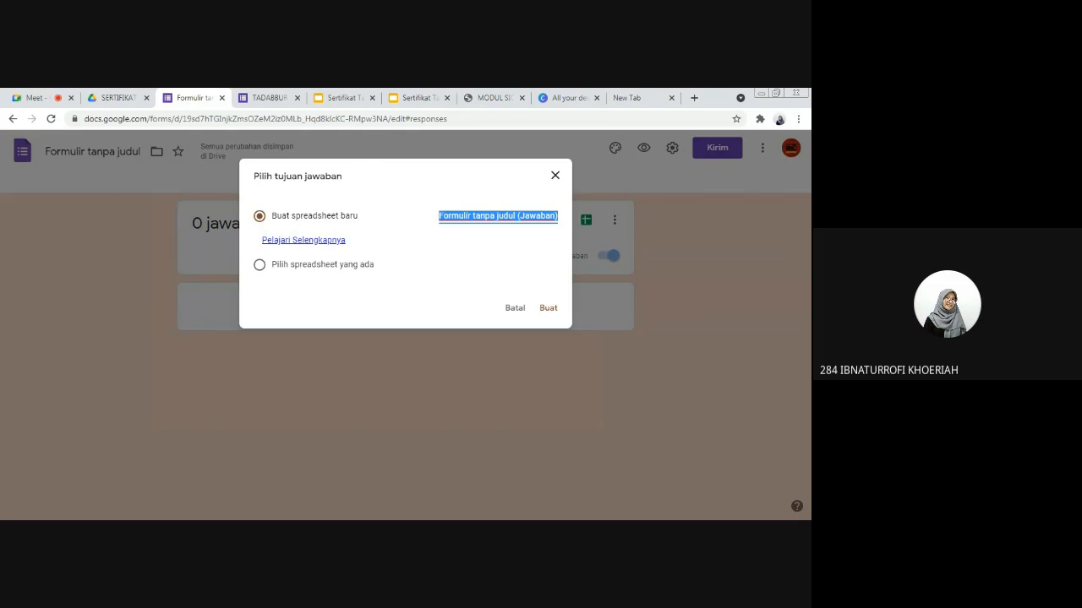
pyautogui.write('Sertifikat')
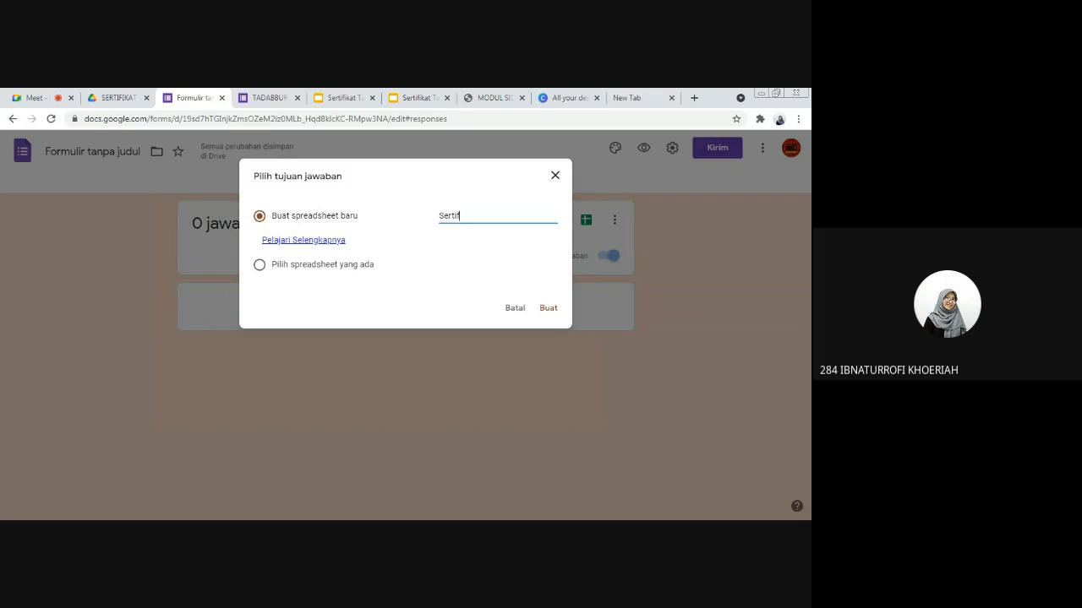
pyautogui.write(' Tadabur')
pyautogui.press('Left')
pyautogui.press('Left')
pyautogui.write('b')
pyautogui.click(548, 311)
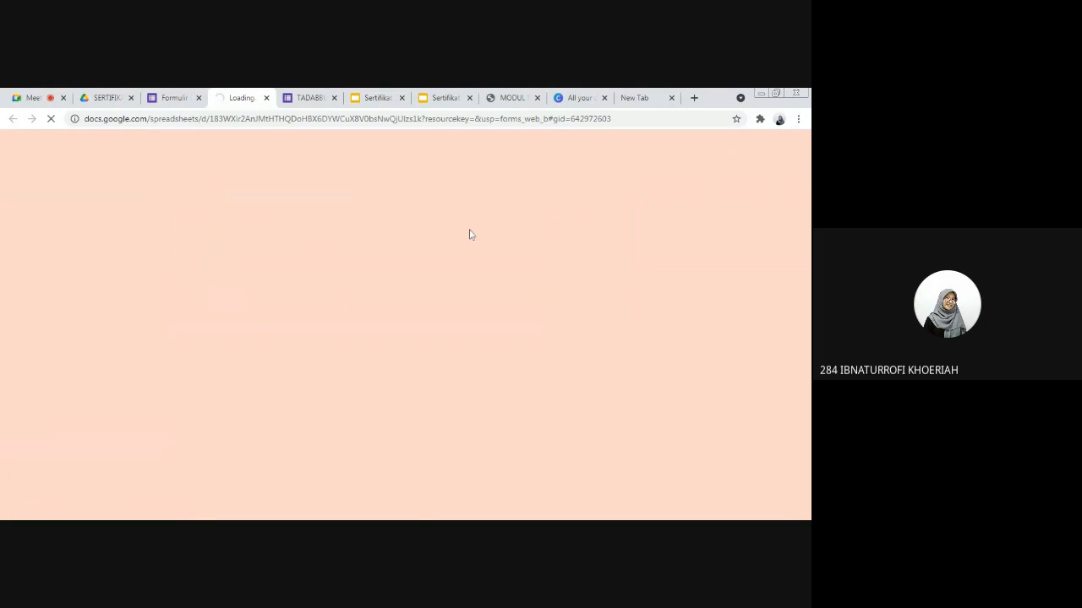
# Step: Close the form preview and check the Email Address and Nama column headers in the response spreadsheet
pyautogui.click(314, 98)
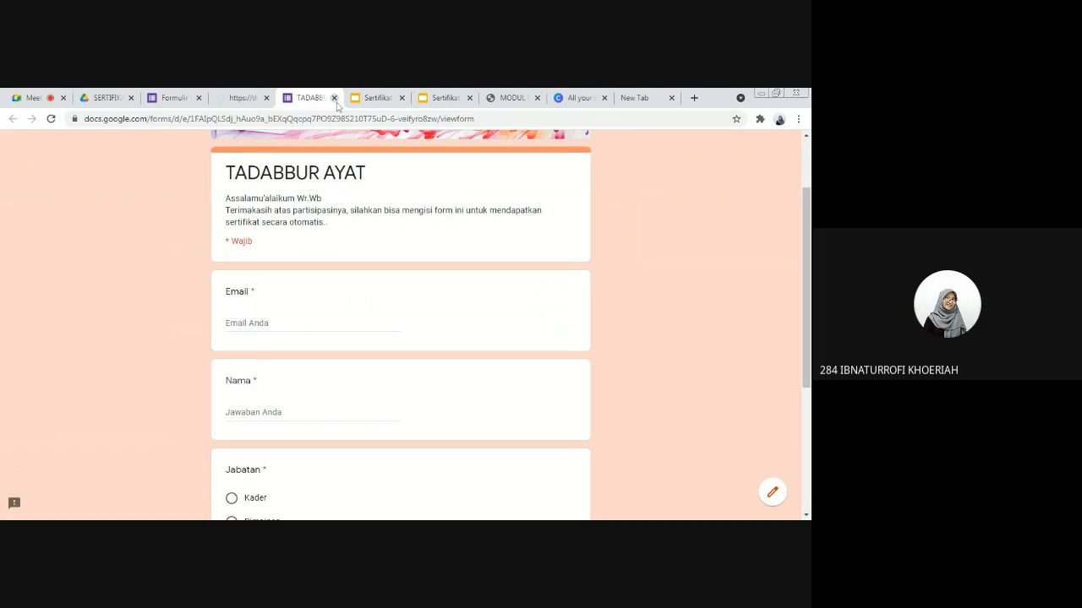
pyautogui.click(334, 99)
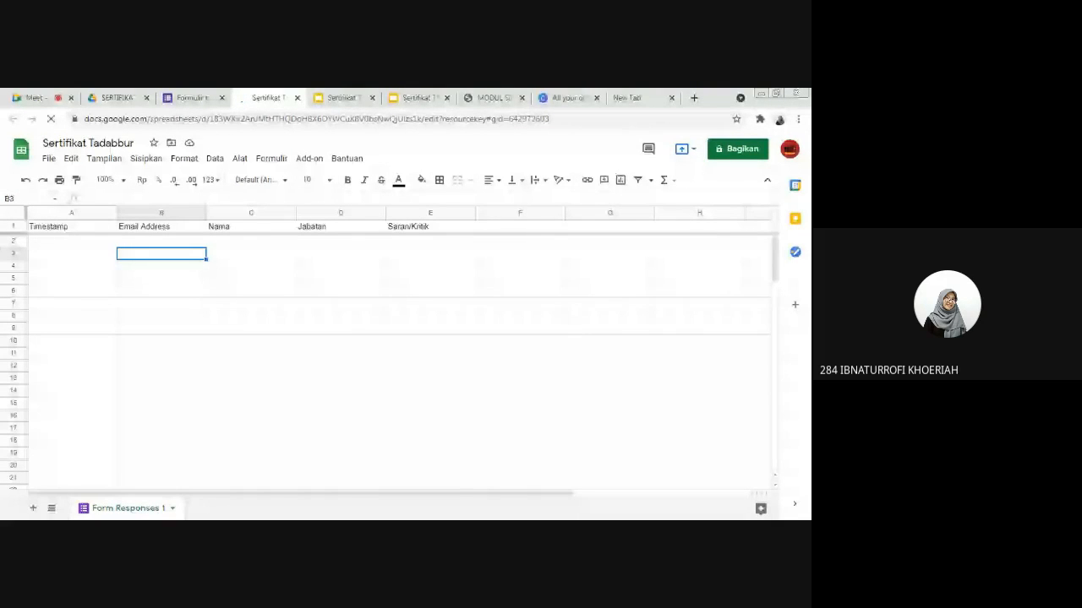
pyautogui.click(138, 229)
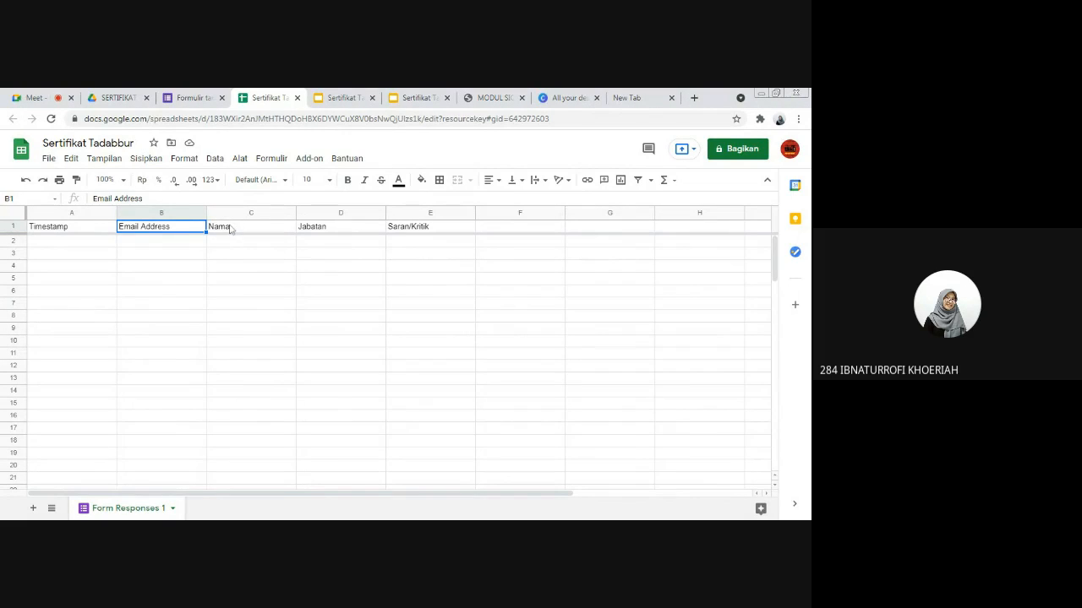
pyautogui.click(229, 227)
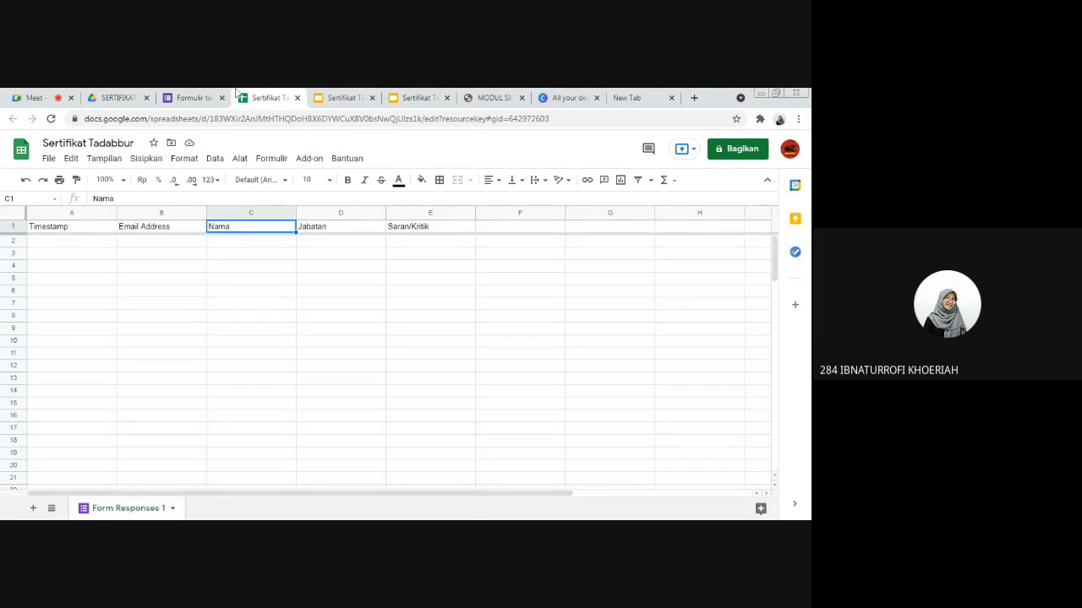
# Step: Check the spreadsheet's installed add-ons and look for Autocrat in the Google Workspace Marketplace
pyautogui.click(306, 161)
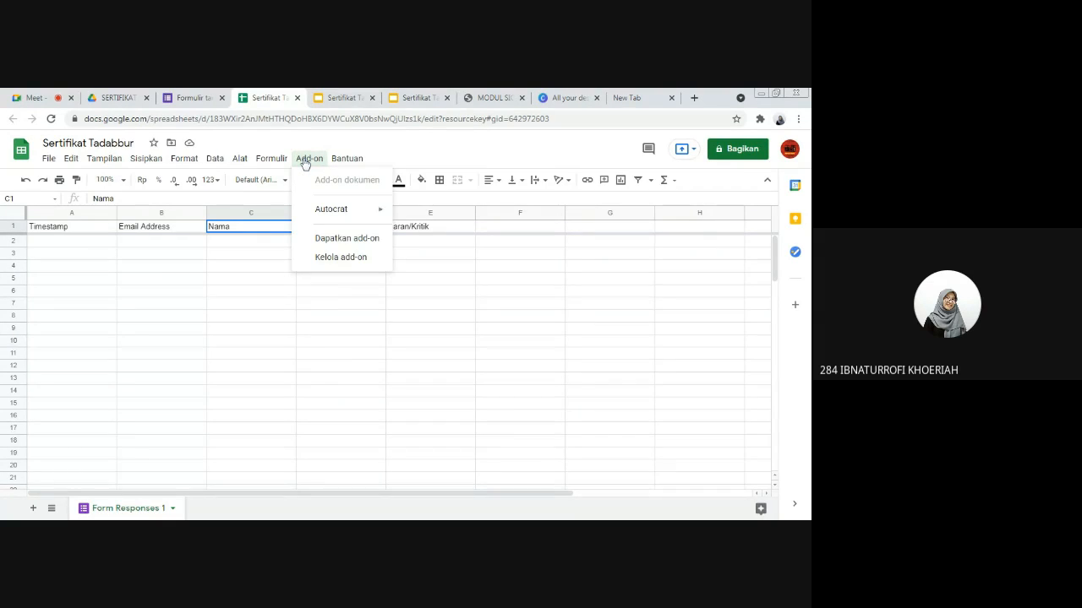
pyautogui.moveTo(333, 213)
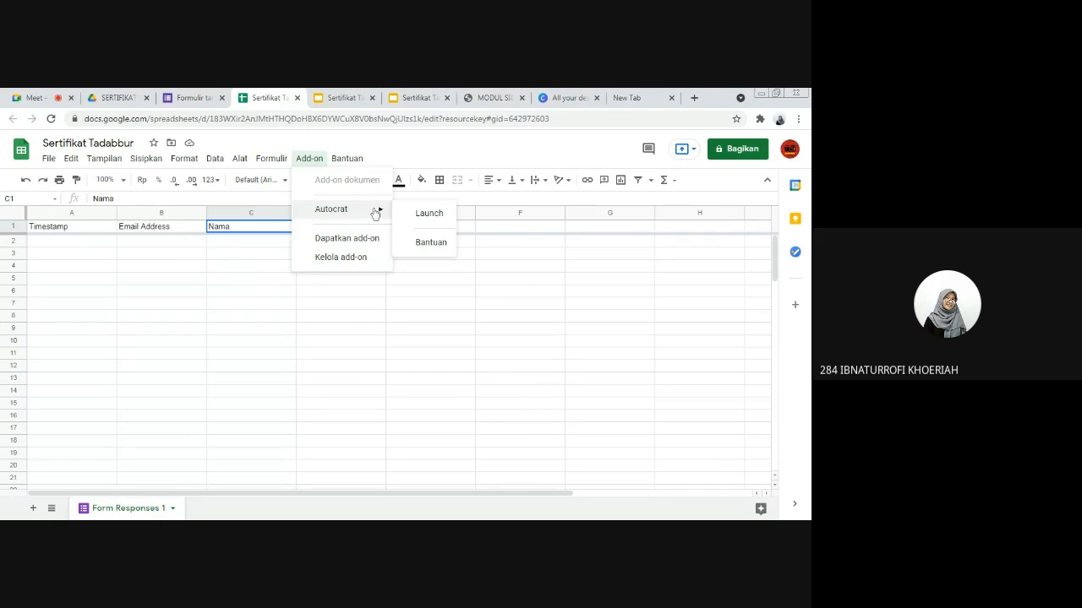
pyautogui.moveTo(359, 161)
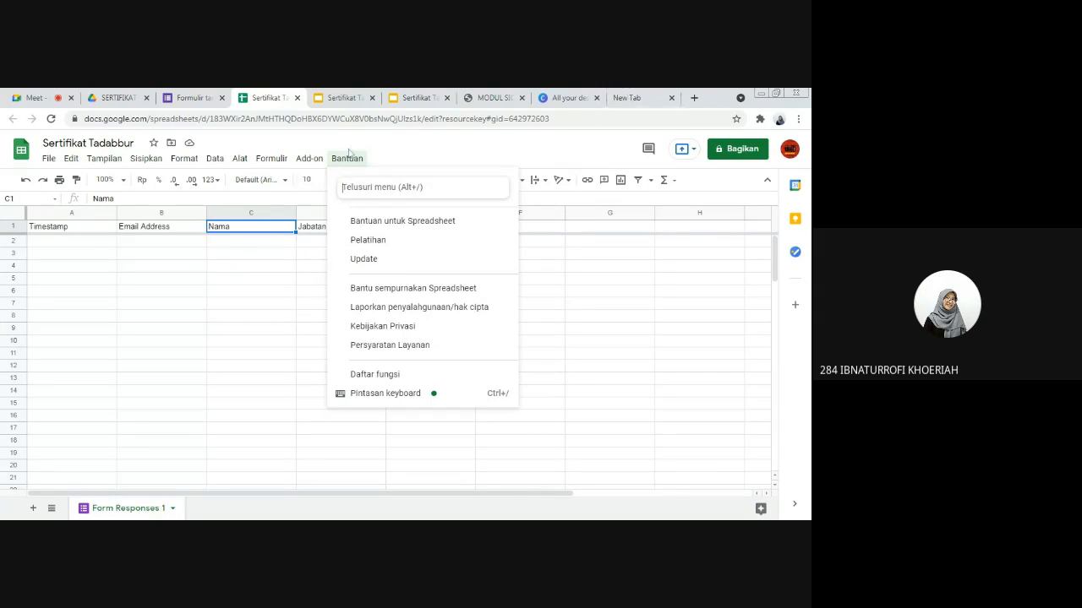
pyautogui.click(313, 163)
pyautogui.click(313, 162)
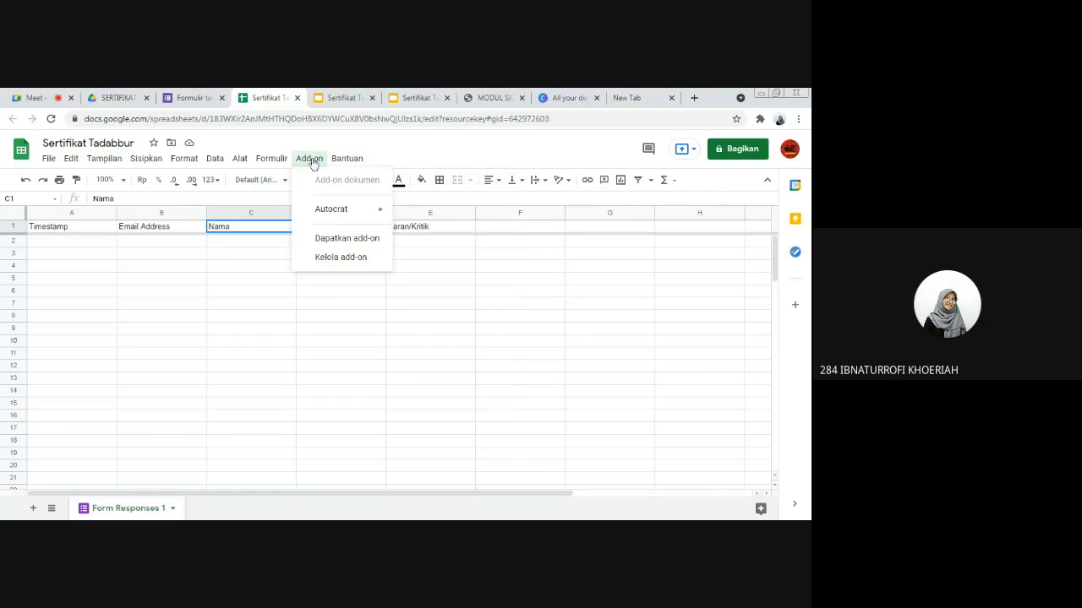
pyautogui.click(350, 245)
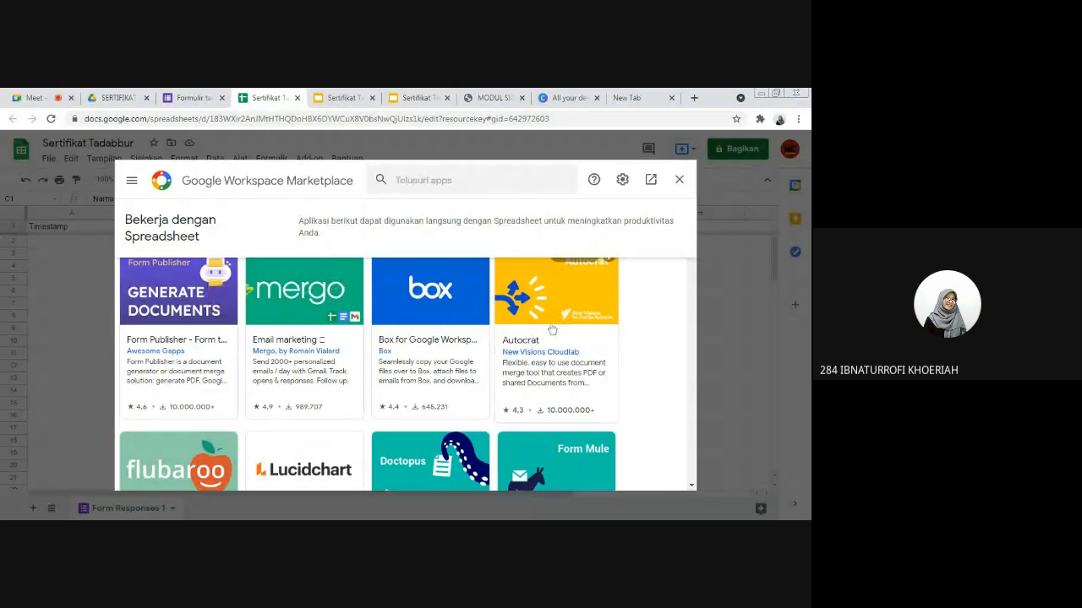
pyautogui.click(681, 180)
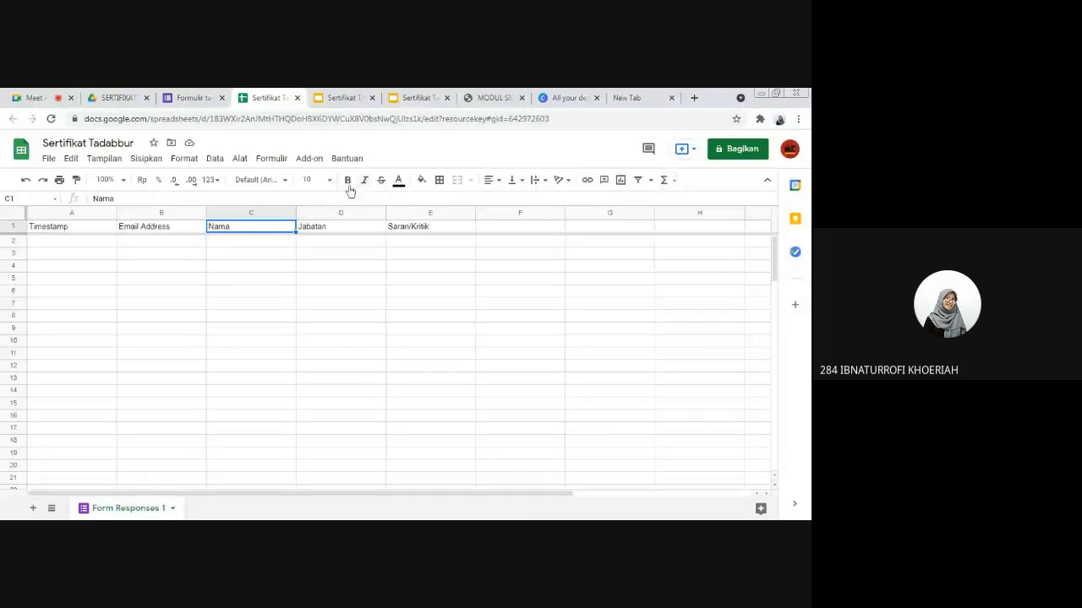
# Step: Launch the Autocrat add-on for the Sertifikat Tadabbur spreadsheet
pyautogui.click(313, 162)
pyautogui.moveTo(334, 211)
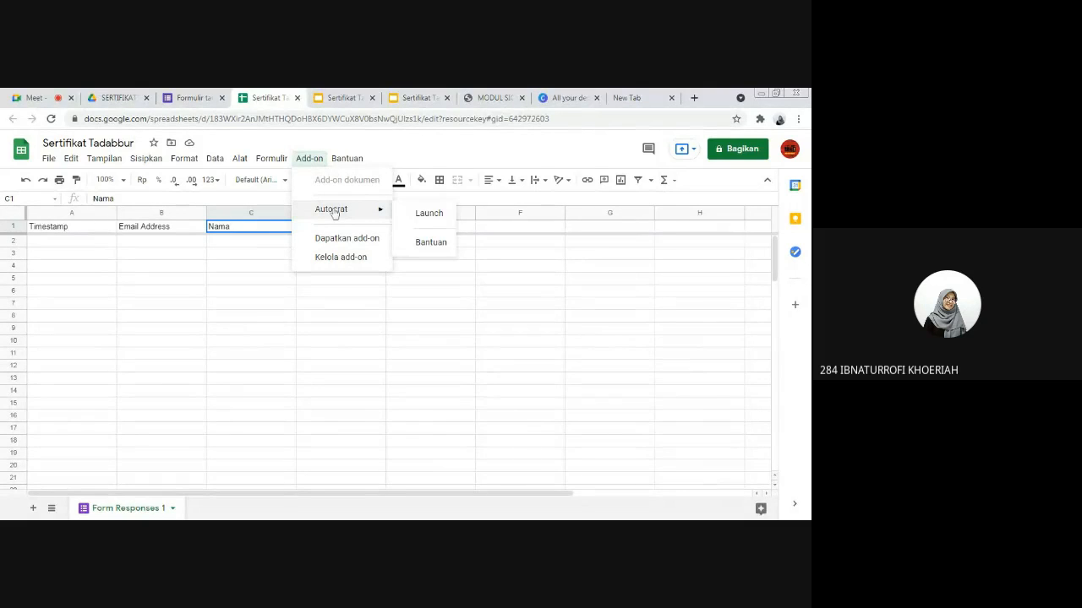
pyautogui.click(430, 214)
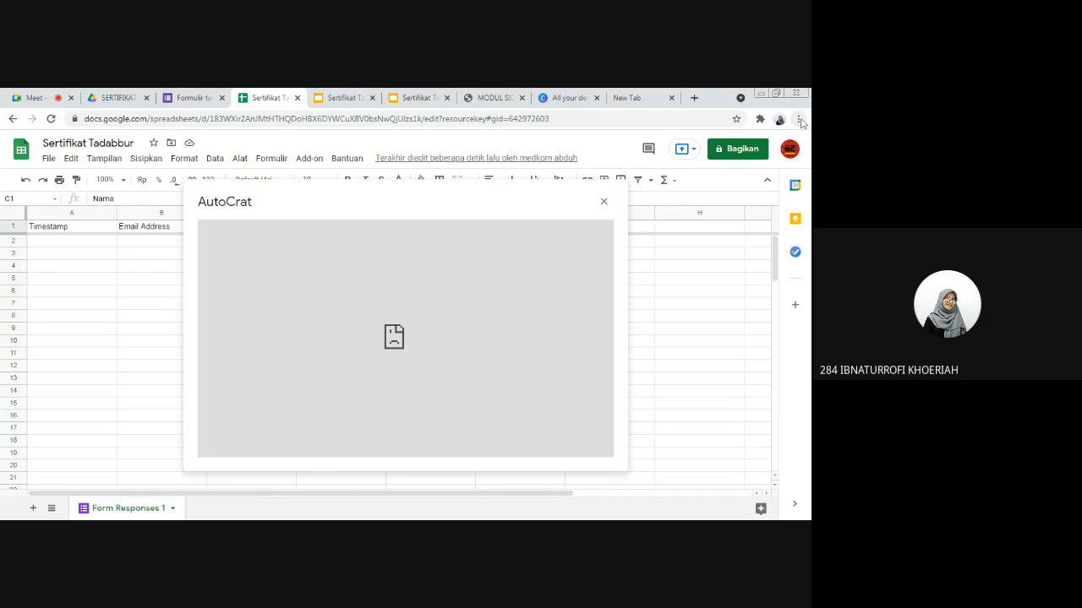
# Step: Switch to the blank browser tab and sign out of the Google accounts
pyautogui.click(639, 101)
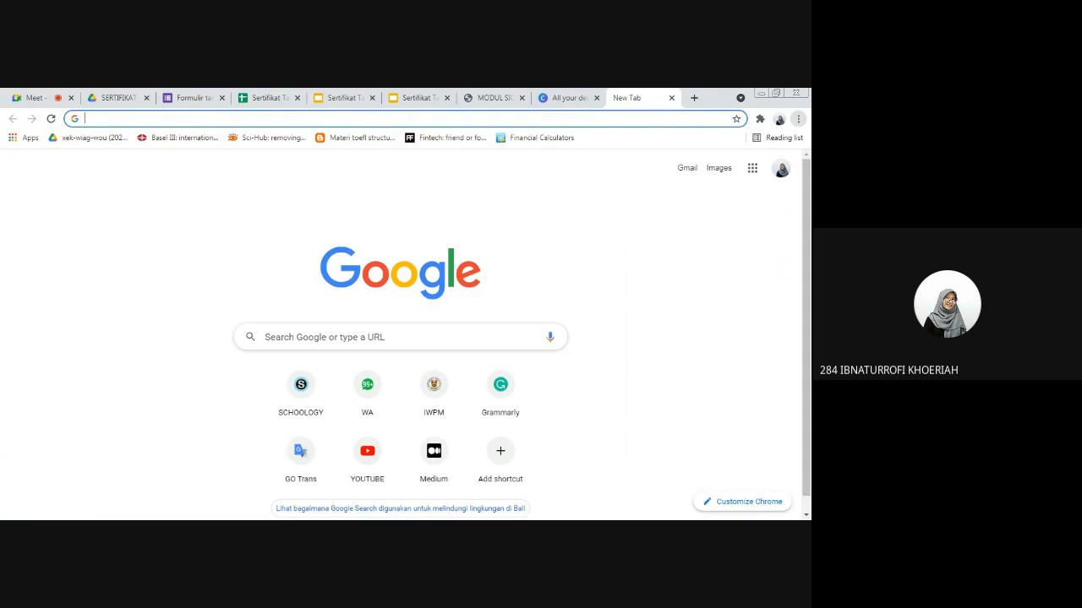
pyautogui.click(779, 122)
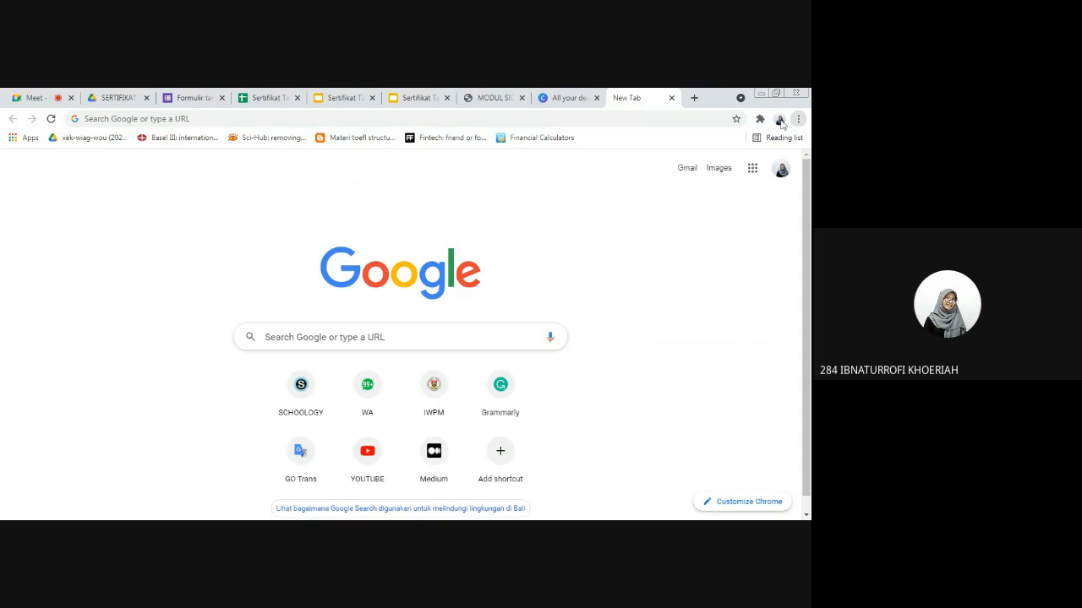
pyautogui.click(695, 364)
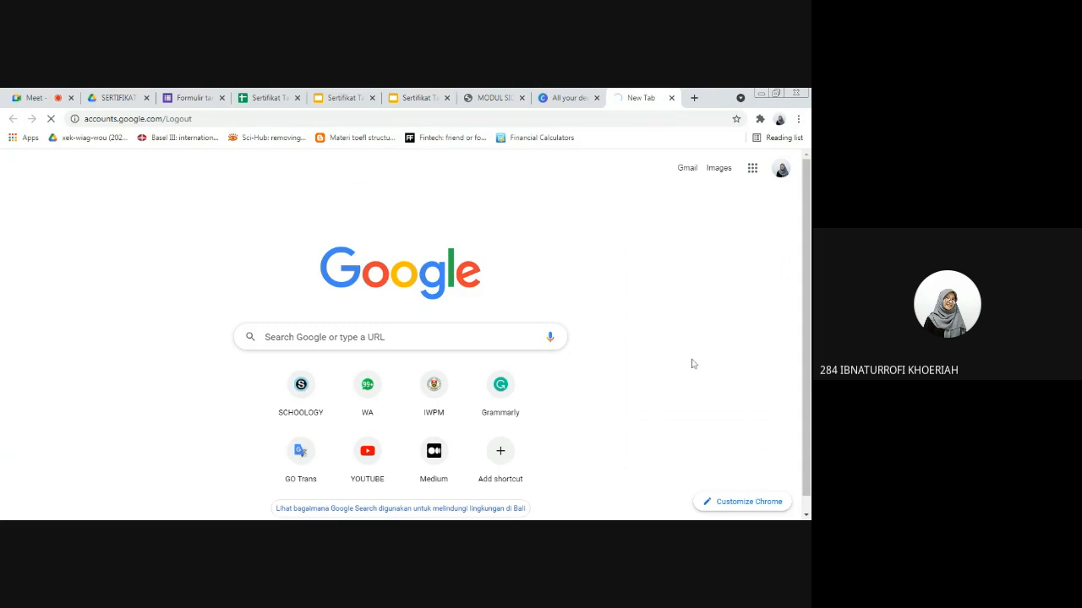
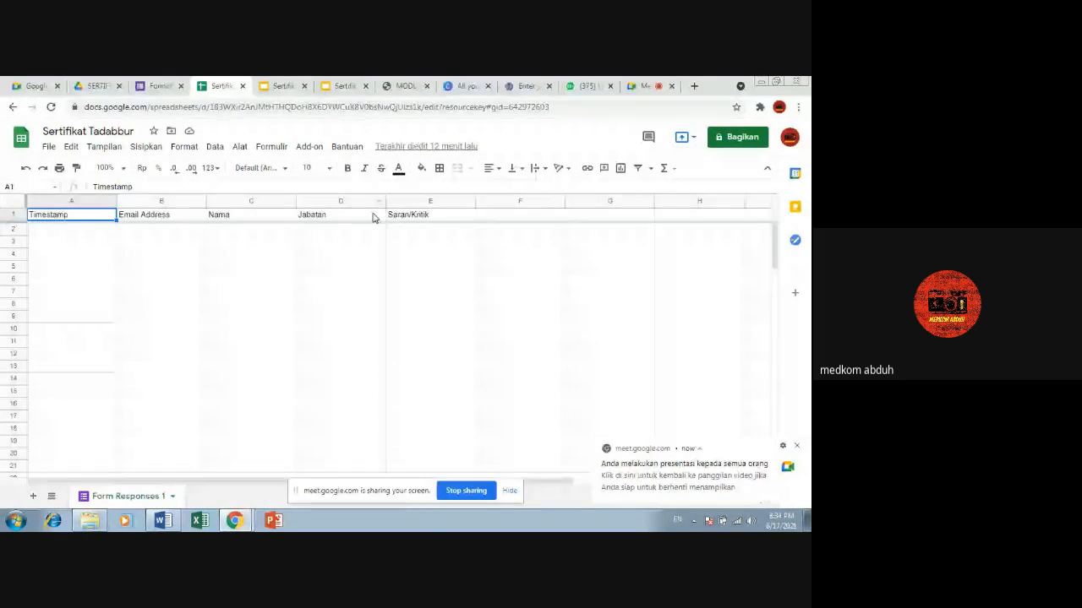
# Step: Open Autocrat for the Sertifikat Tadabbur spreadsheet and start a new merge job
pyautogui.click(307, 149)
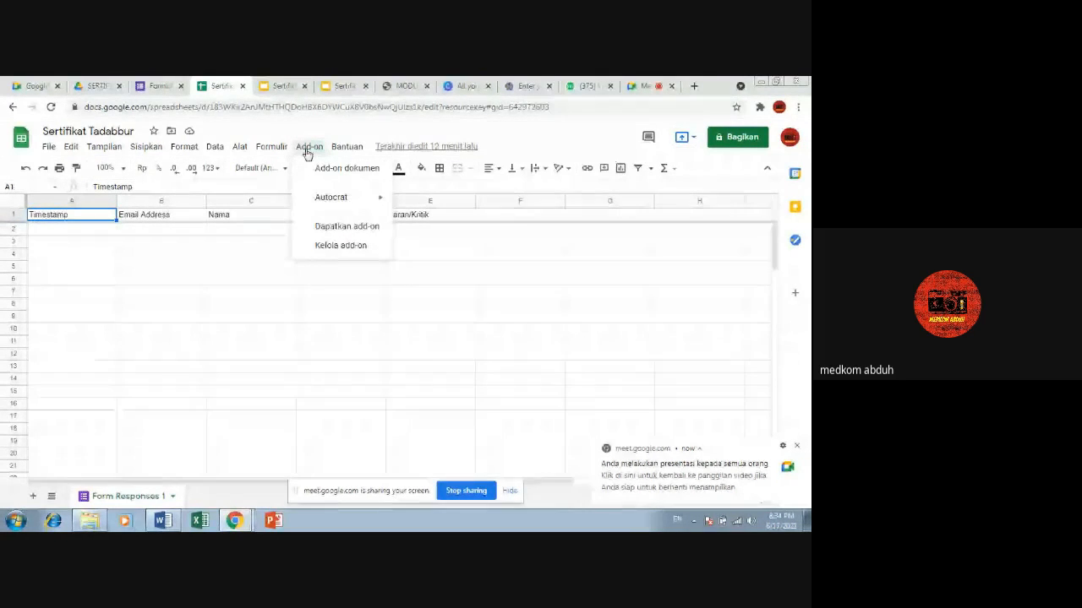
pyautogui.moveTo(367, 205)
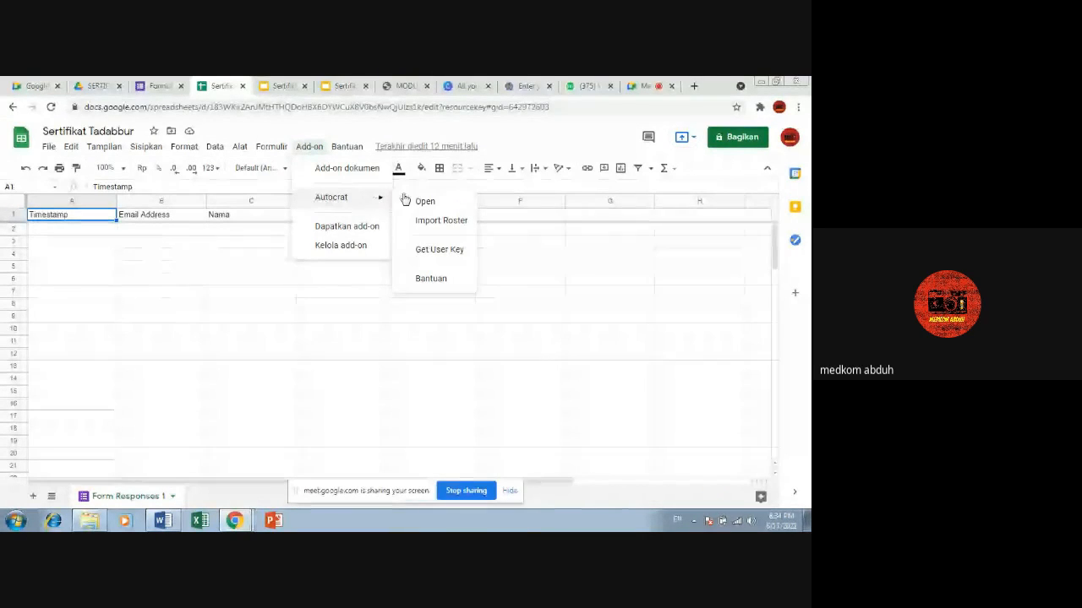
pyautogui.click(414, 202)
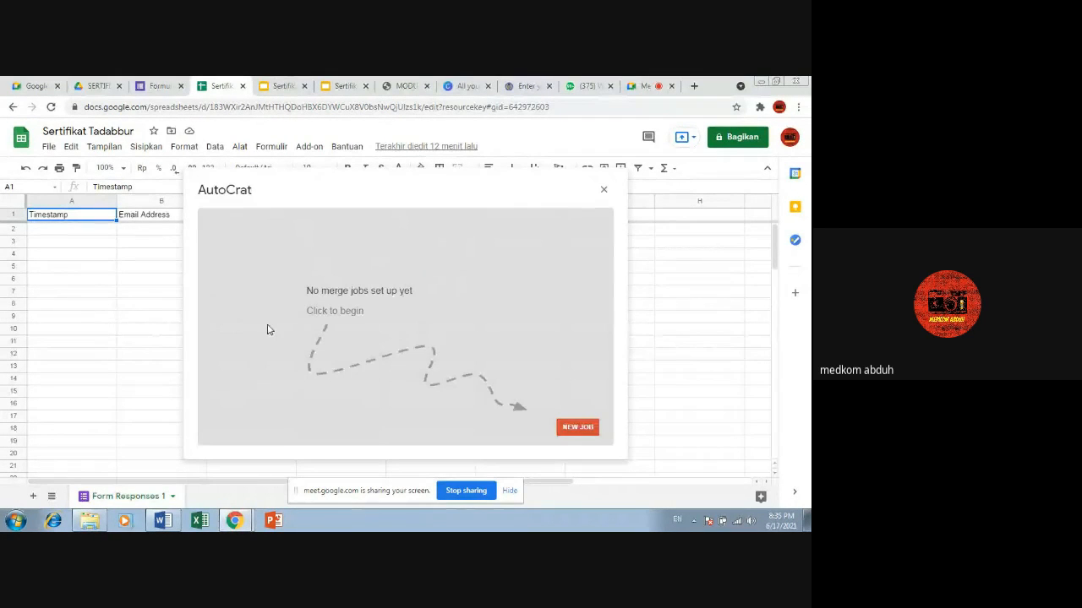
pyautogui.click(575, 428)
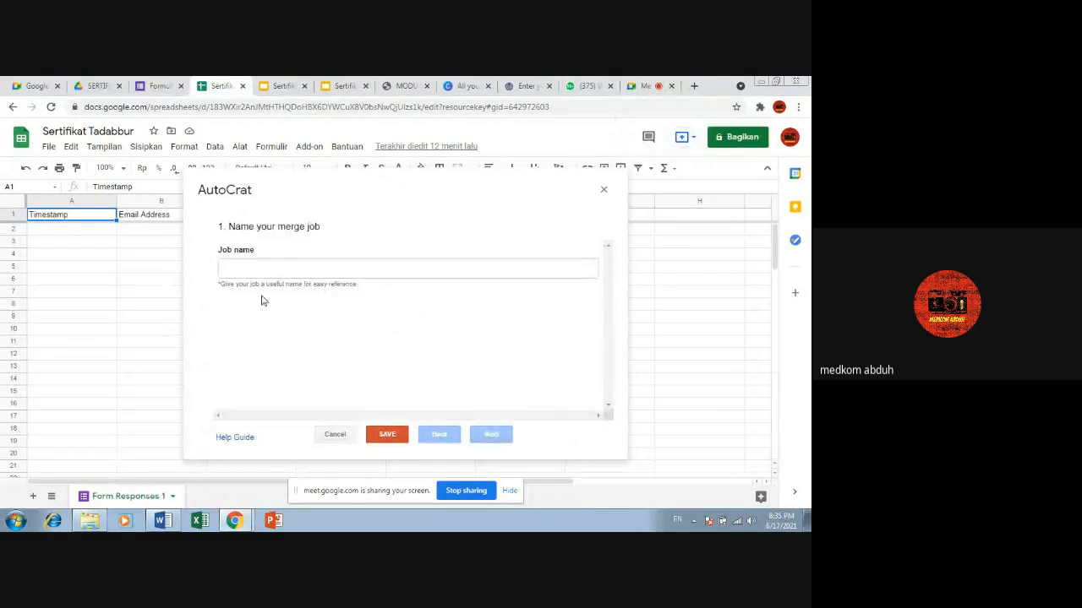
# Step: Name the merge job Sertifikat Taddabur Ayat 2 and continue to the template choice
pyautogui.click(273, 267)
pyautogui.click(423, 345)
pyautogui.click(314, 270)
pyautogui.click(415, 344)
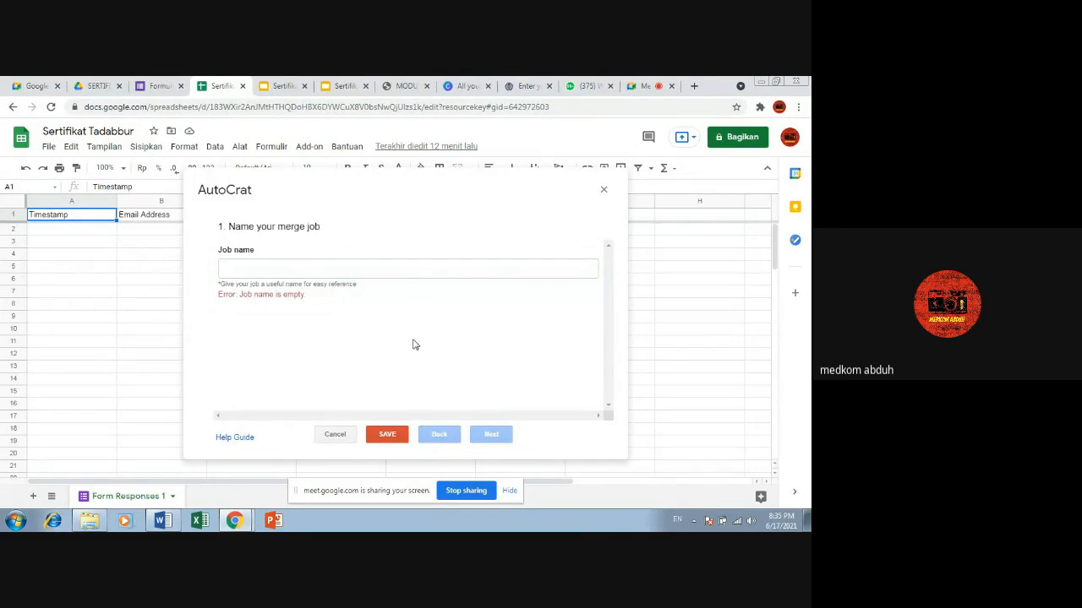
pyautogui.click(334, 270)
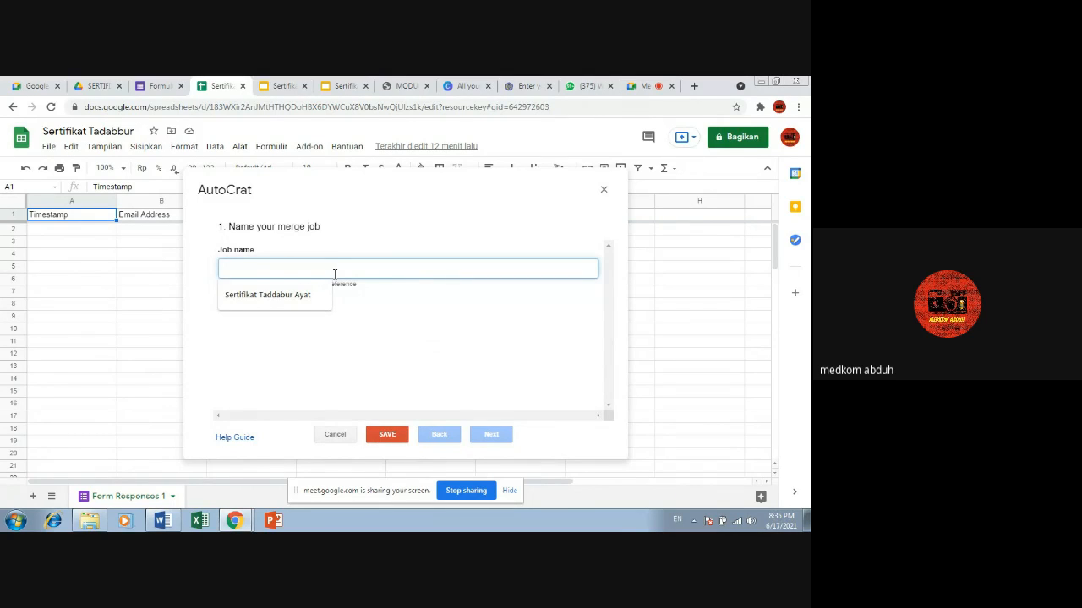
pyautogui.click(263, 306)
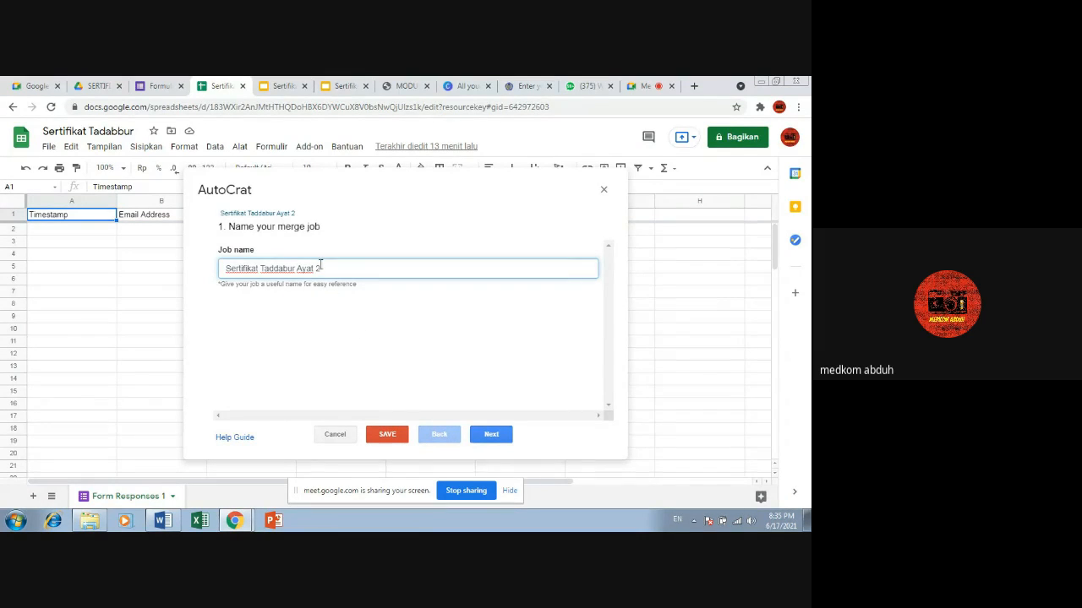
pyautogui.click(490, 435)
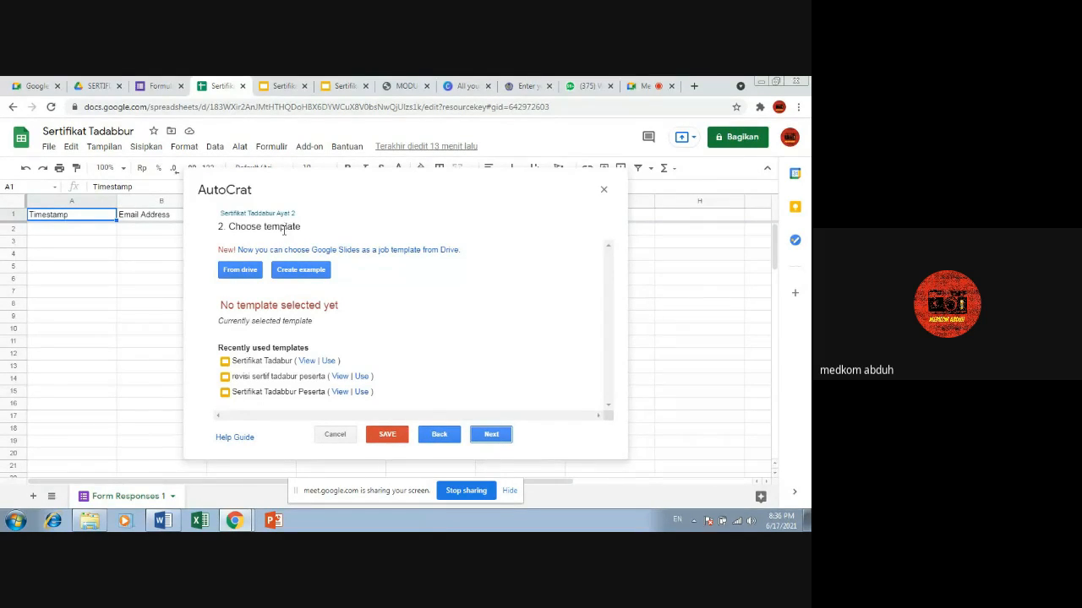
# Step: Choose the Google Slides file Sertifikat Tadabur from Drive as the job's template and continue to the data mapping
pyautogui.click(240, 271)
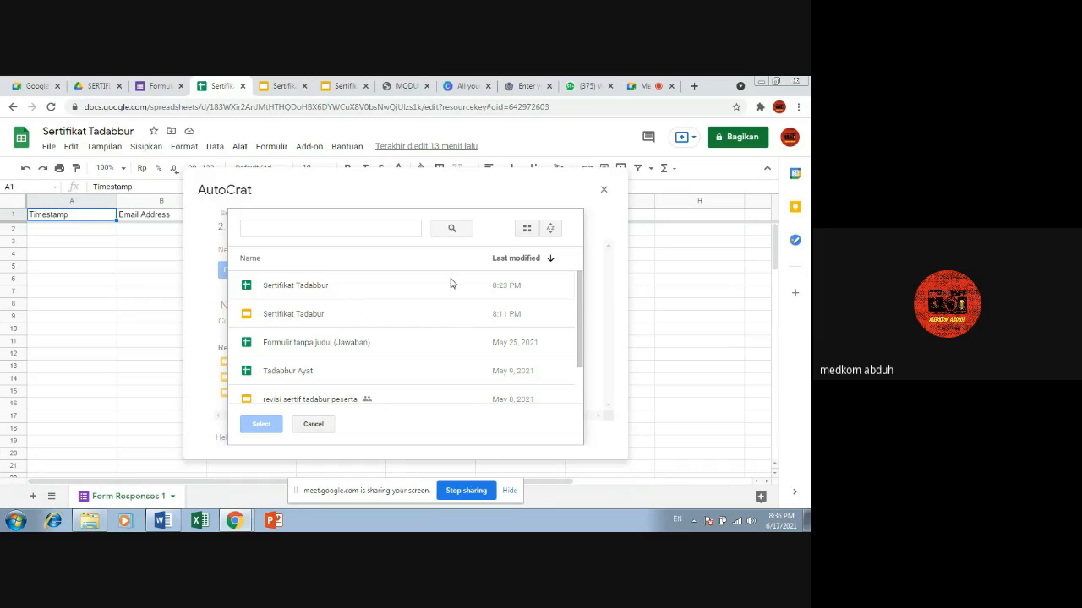
pyautogui.click(302, 319)
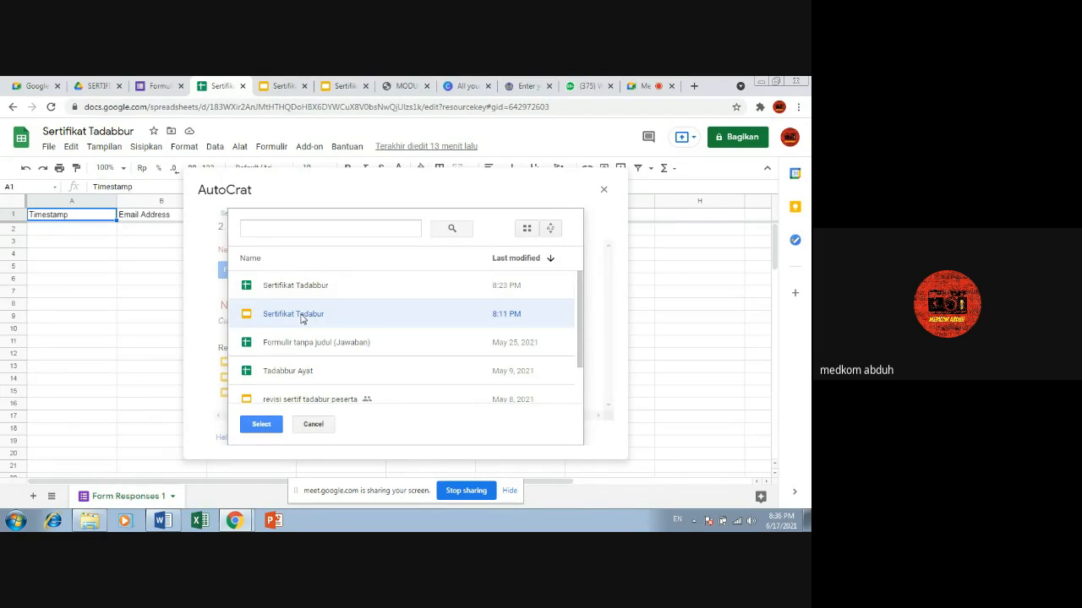
pyautogui.click(264, 422)
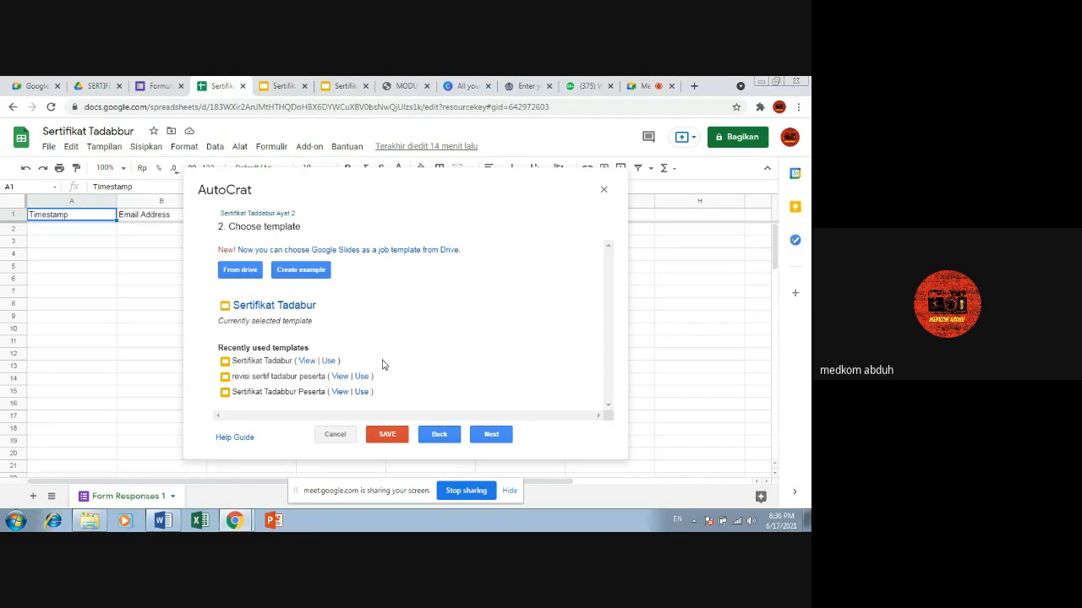
pyautogui.click(502, 435)
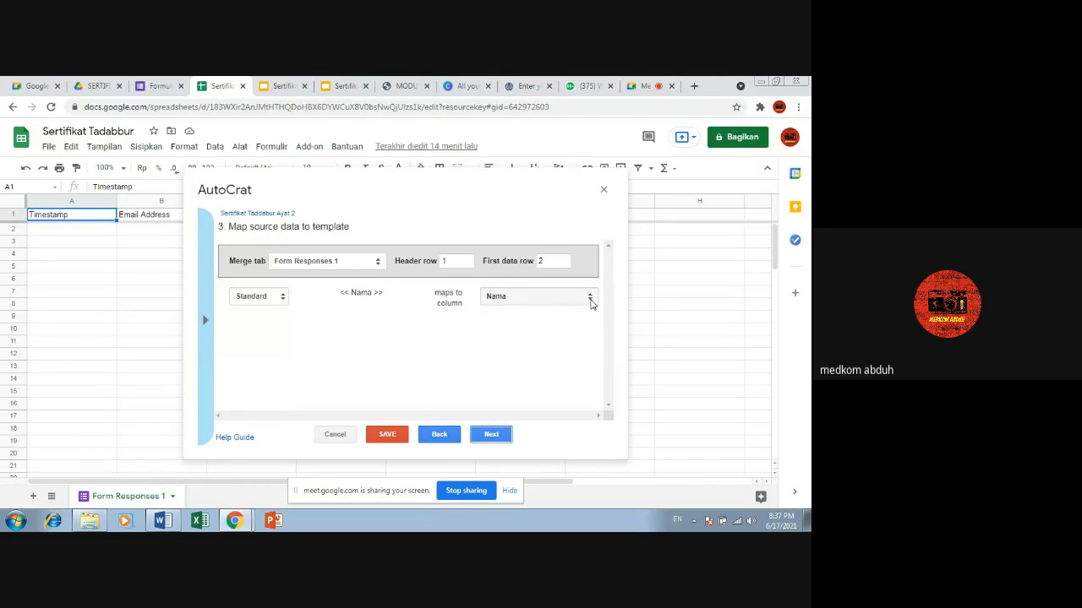
# Step: Try mapping the template's Nama tag to the Jabatan column, and set it back to the Nama column
pyautogui.click(592, 299)
pyautogui.click(550, 337)
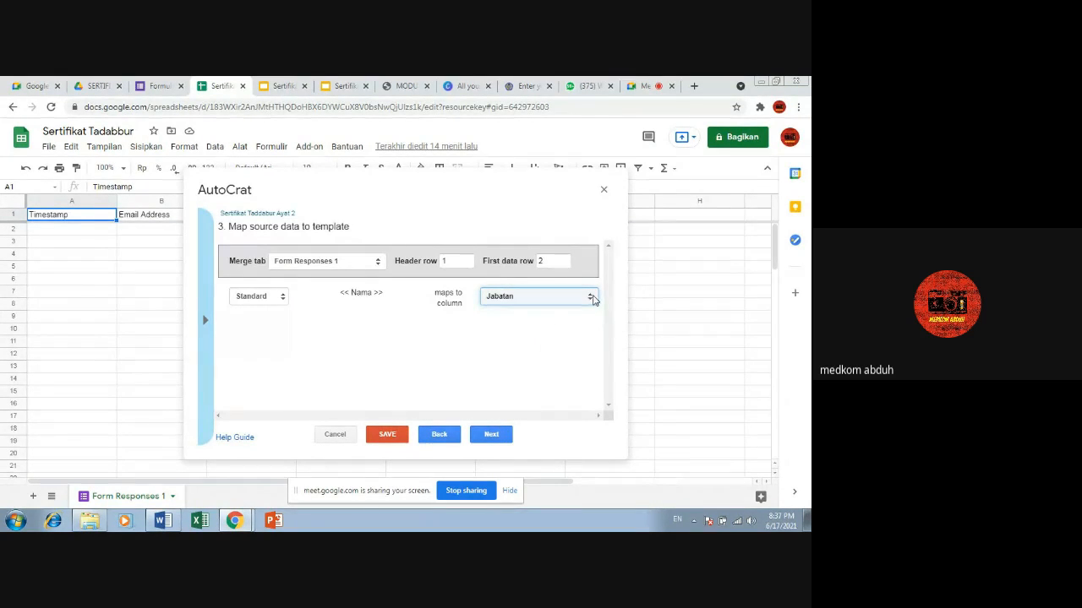
pyautogui.click(589, 297)
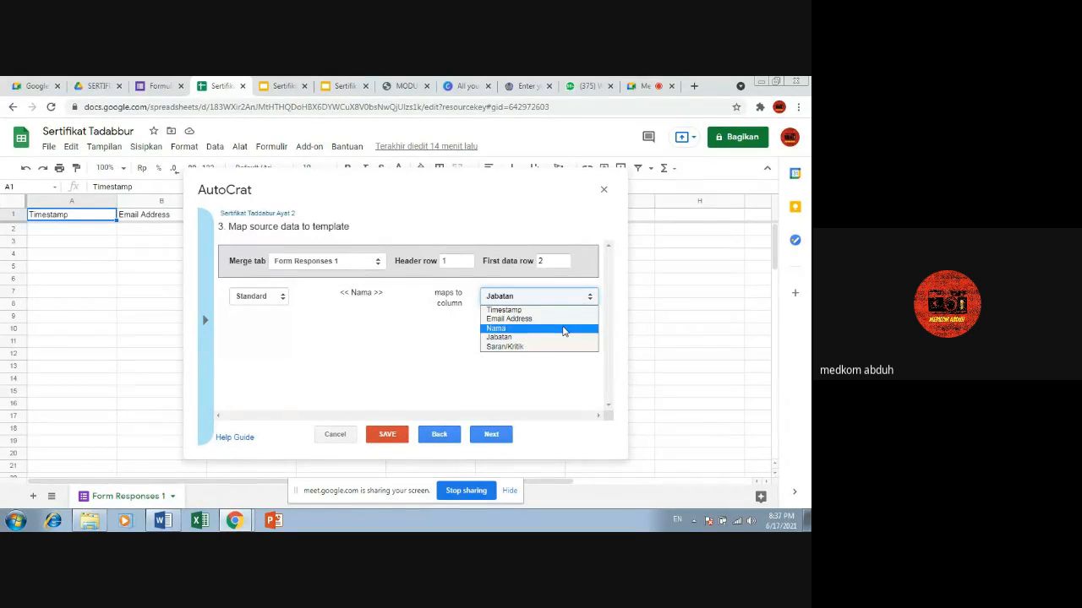
pyautogui.click(563, 330)
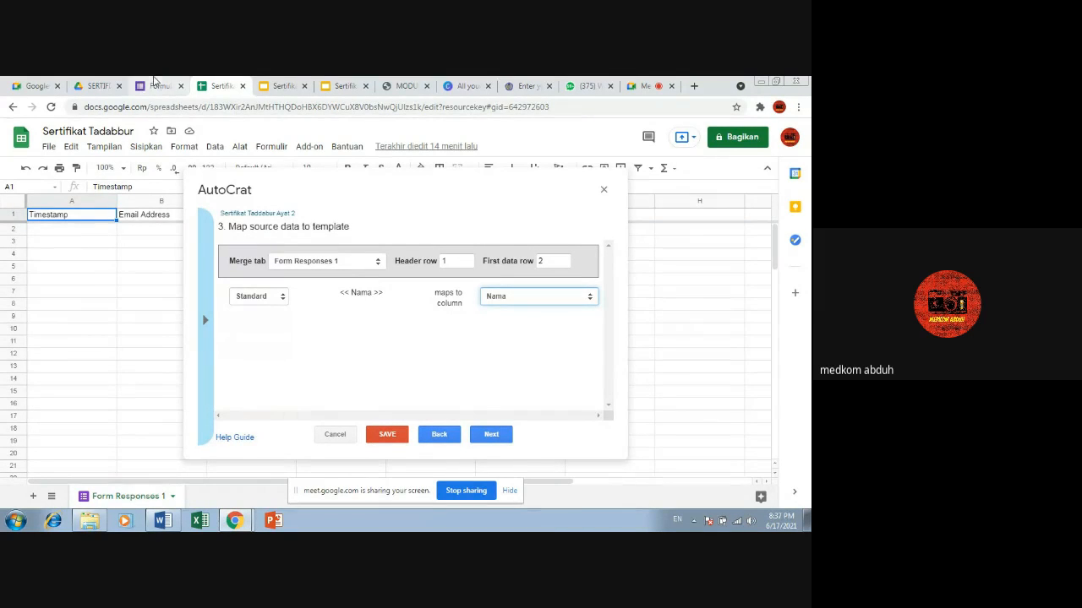
# Step: Check the Email, Nama and Jabatan questions in the Google Form and return to the Autocrat job
pyautogui.click(159, 85)
pyautogui.click(363, 173)
pyautogui.scroll(-3, 205, 410)
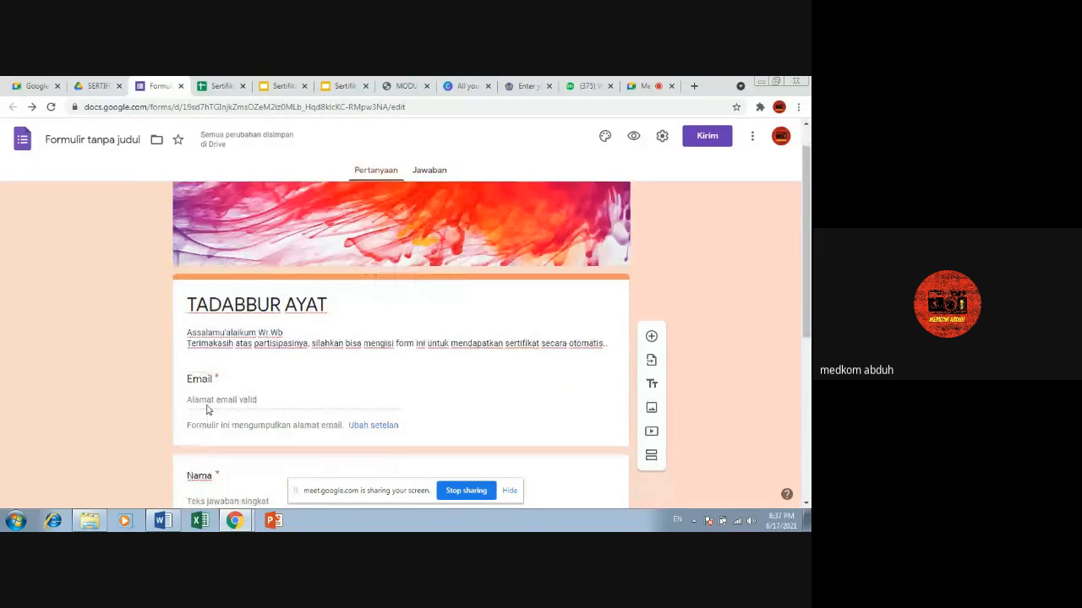
pyautogui.click(227, 84)
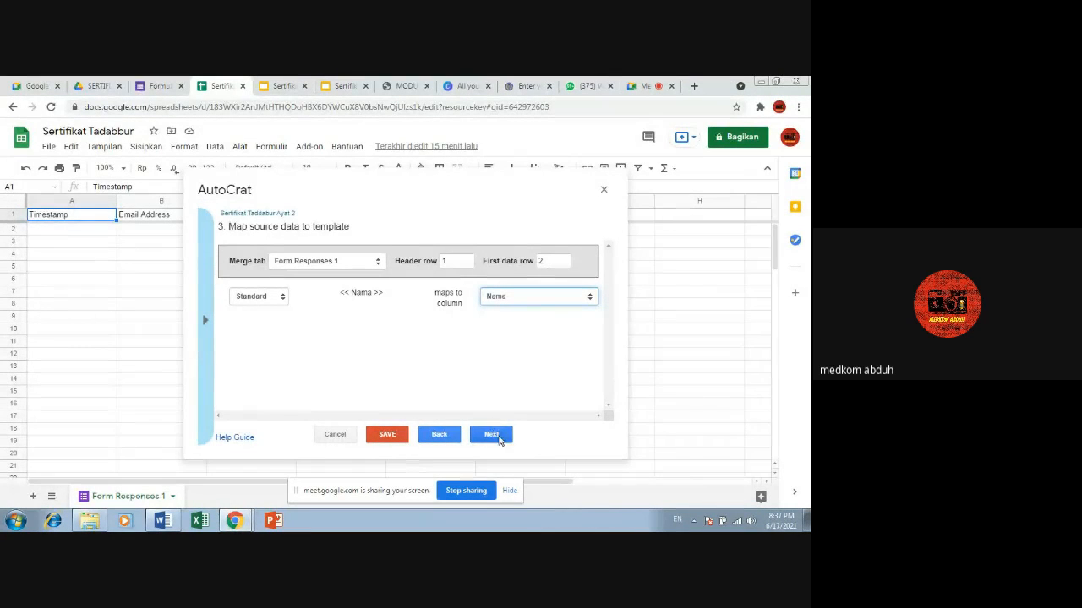
# Step: Accept the column mapping and set the name of the generated files to SERTIFIKAT UNTUK <<Nama>>
pyautogui.click(495, 434)
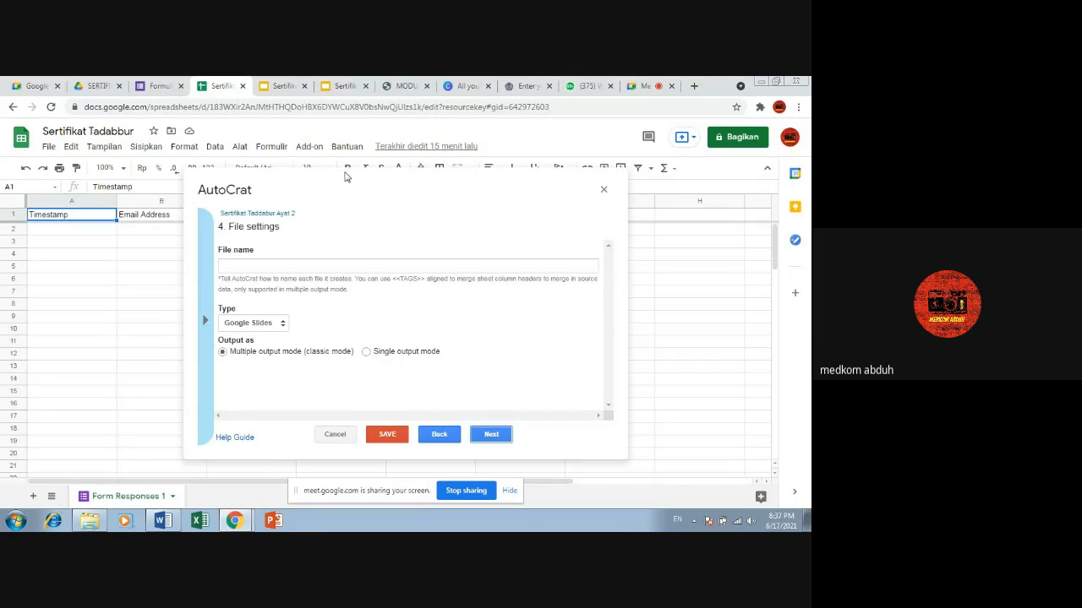
pyautogui.click(293, 264)
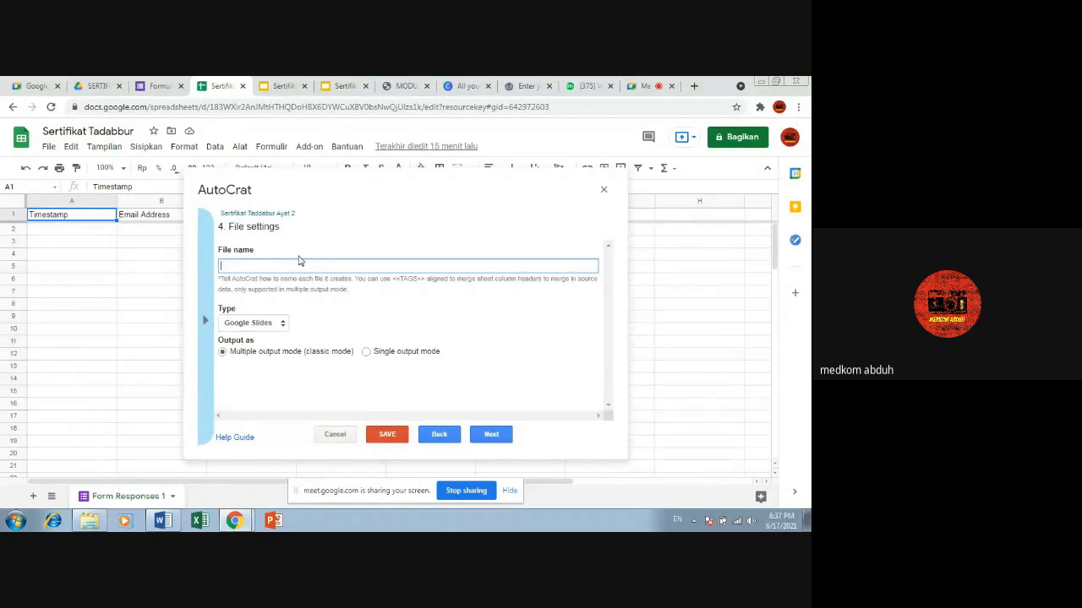
pyautogui.write('SER')
pyautogui.write('RTI')
pyautogui.write('FIKAT UNT')
pyautogui.write('UK')
pyautogui.write('<')
pyautogui.write('nA')
pyautogui.write('Nama>')
pyautogui.write('>')
pyautogui.click(304, 265)
pyautogui.press('BackSpace')
# Step: Set the output file type to PDF and continue to the destination folder settings
pyautogui.click(280, 323)
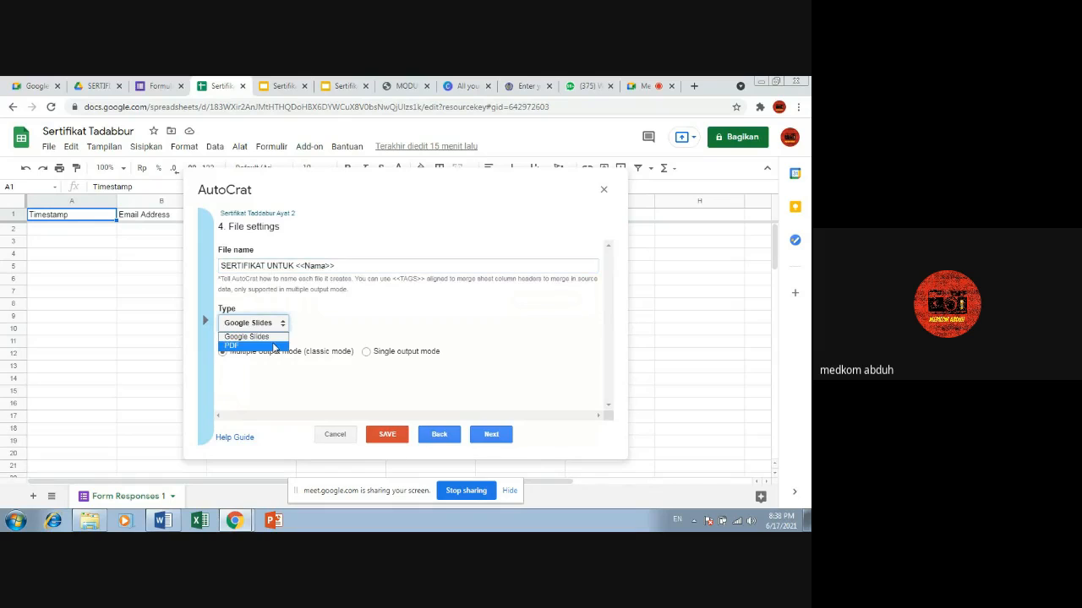
pyautogui.click(274, 346)
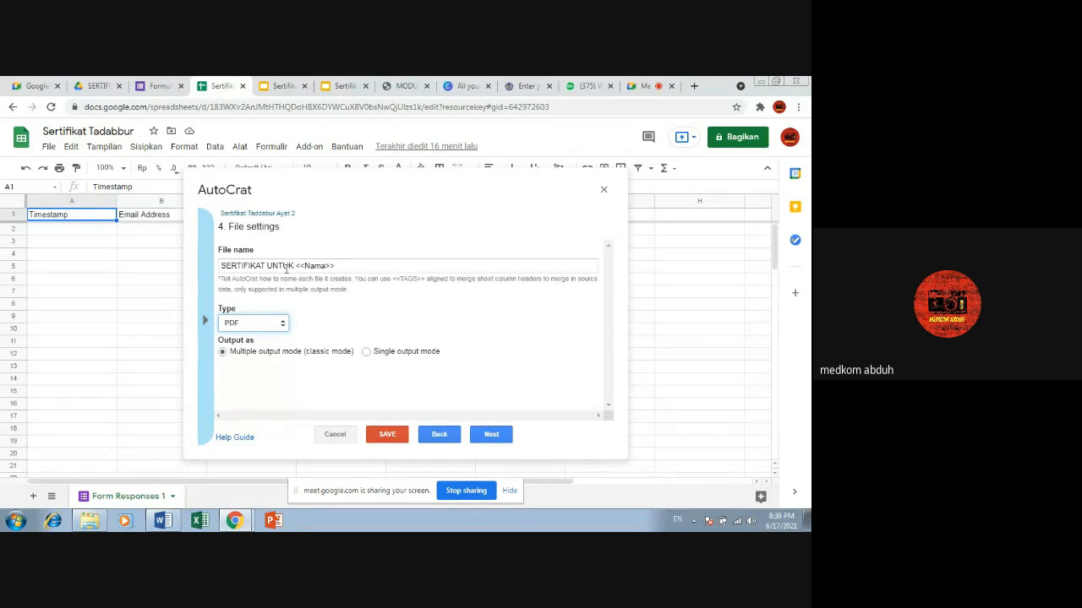
pyautogui.click(495, 437)
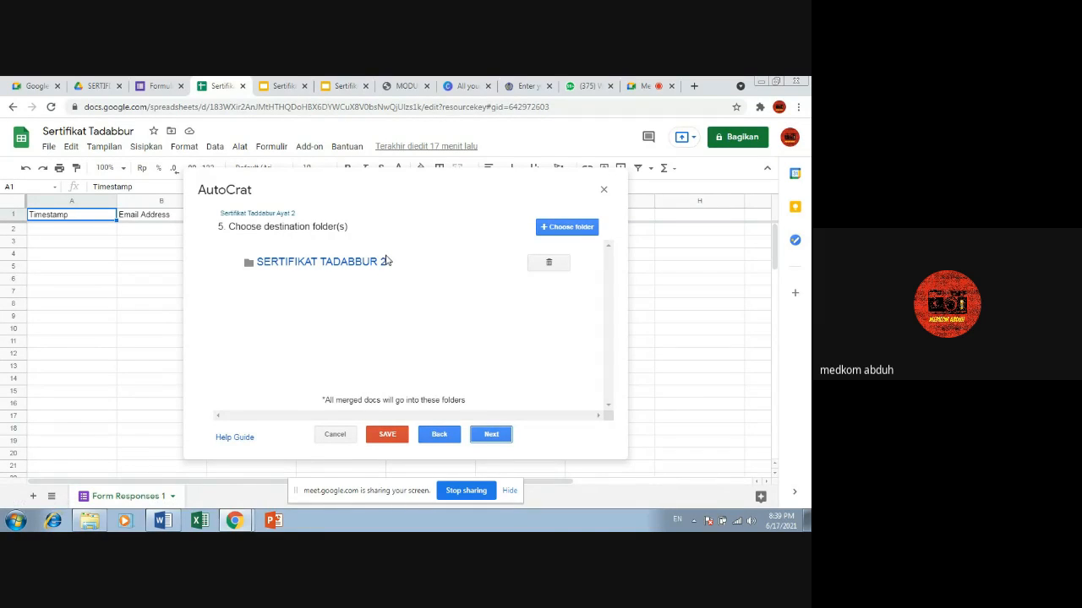
# Step: Add SERTIFIKAT TADABBUR 2 as a destination folder from Drive and remove the duplicate entry
pyautogui.click(547, 229)
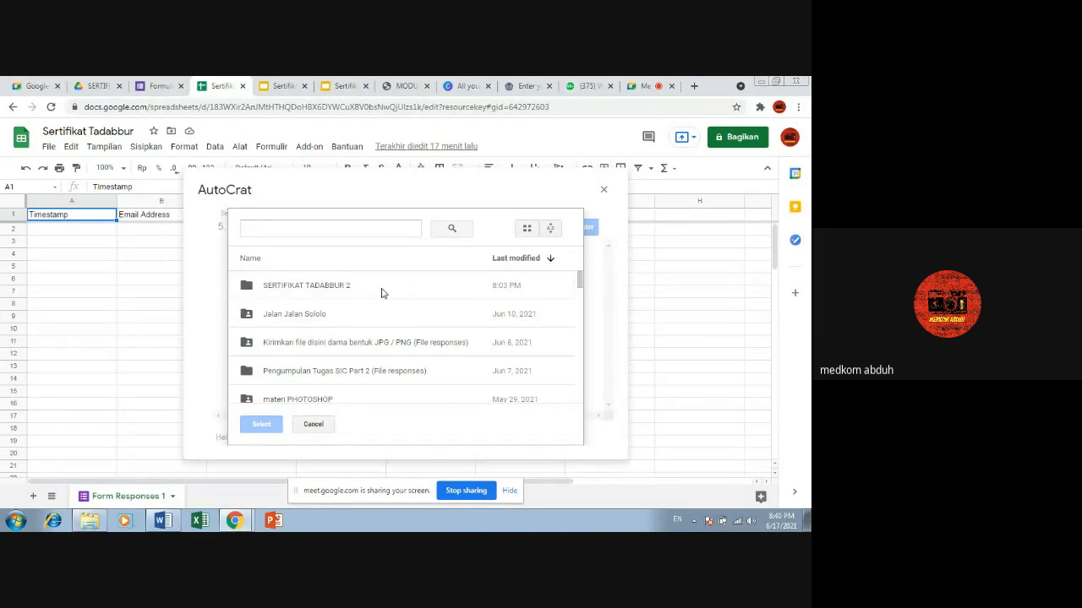
pyautogui.click(344, 287)
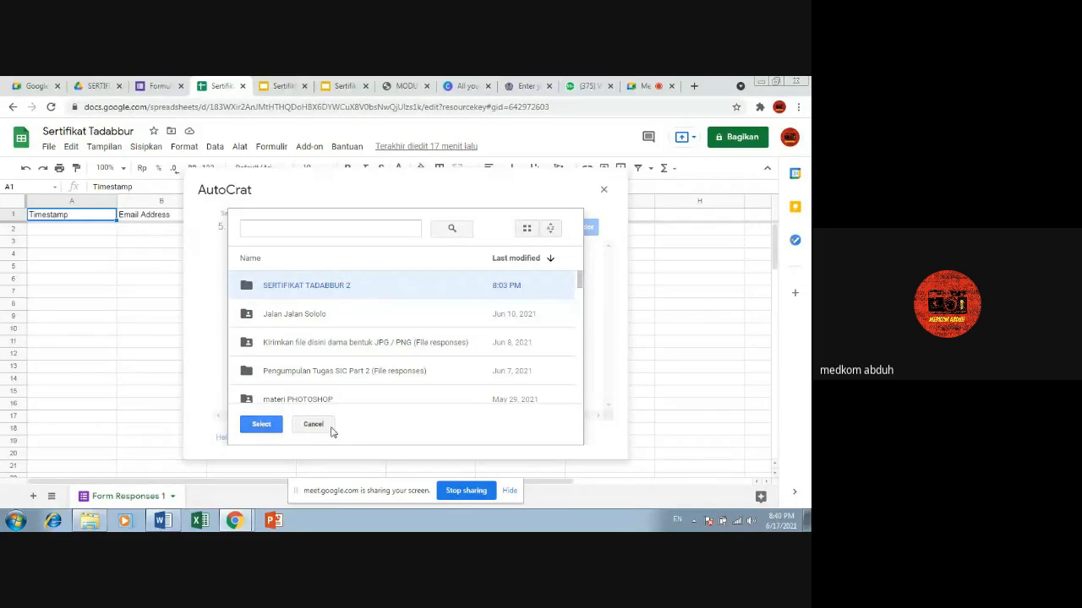
pyautogui.click(261, 425)
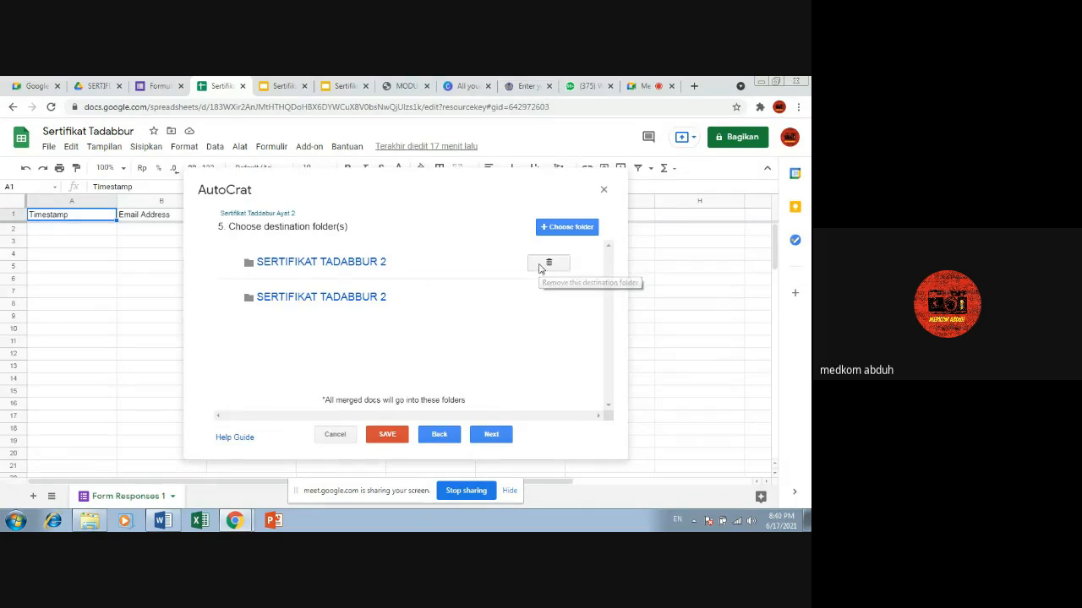
pyautogui.click(539, 265)
pyautogui.click(576, 310)
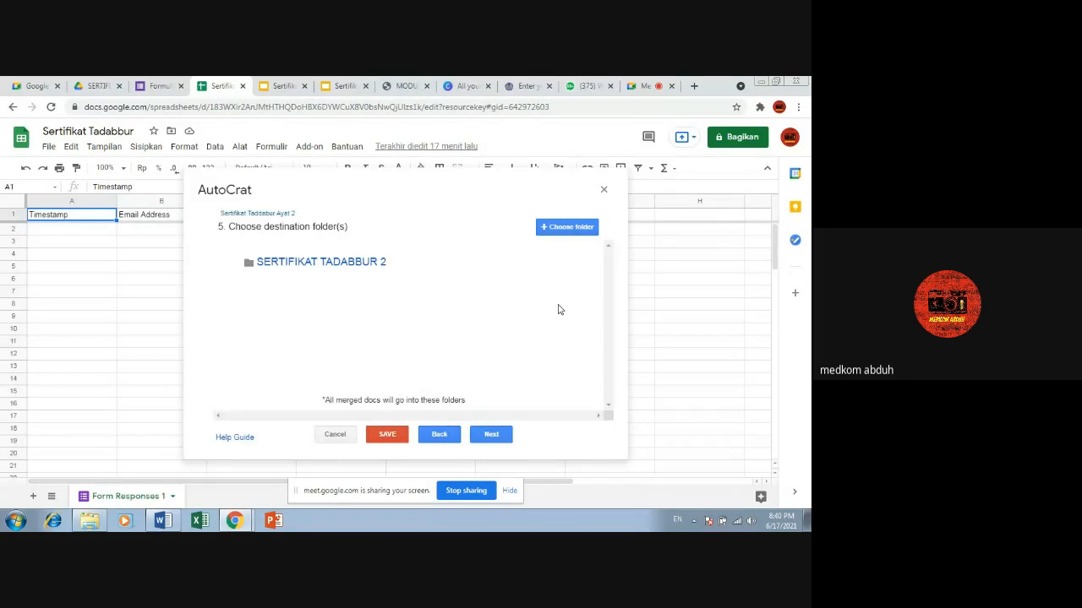
# Step: Accept the destination folder, skip the optional dynamic folder reference and merge condition, and enable document sharing
pyautogui.click(492, 436)
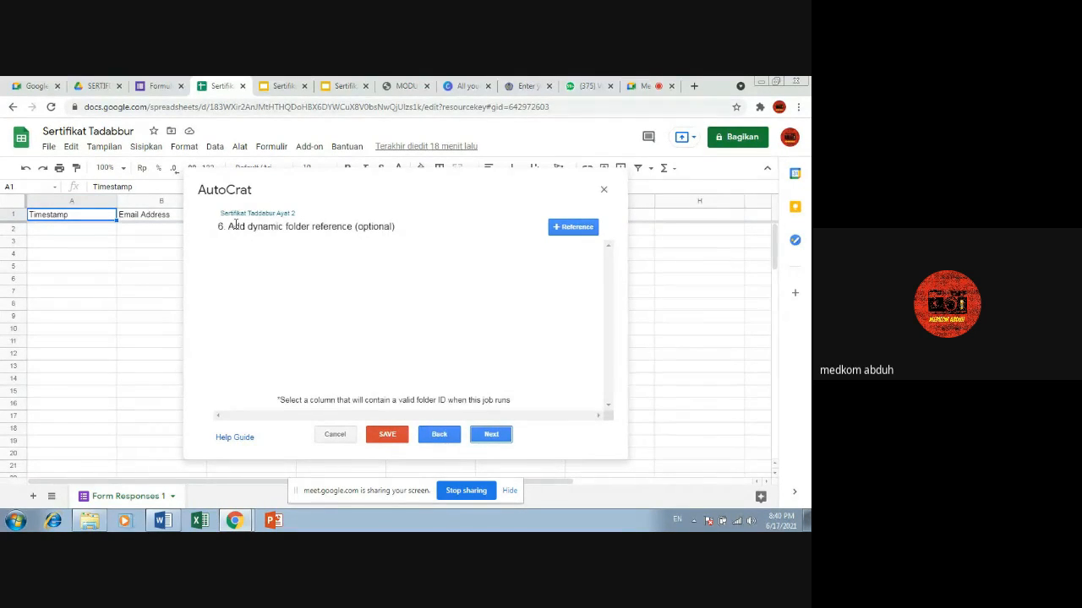
pyautogui.click(497, 437)
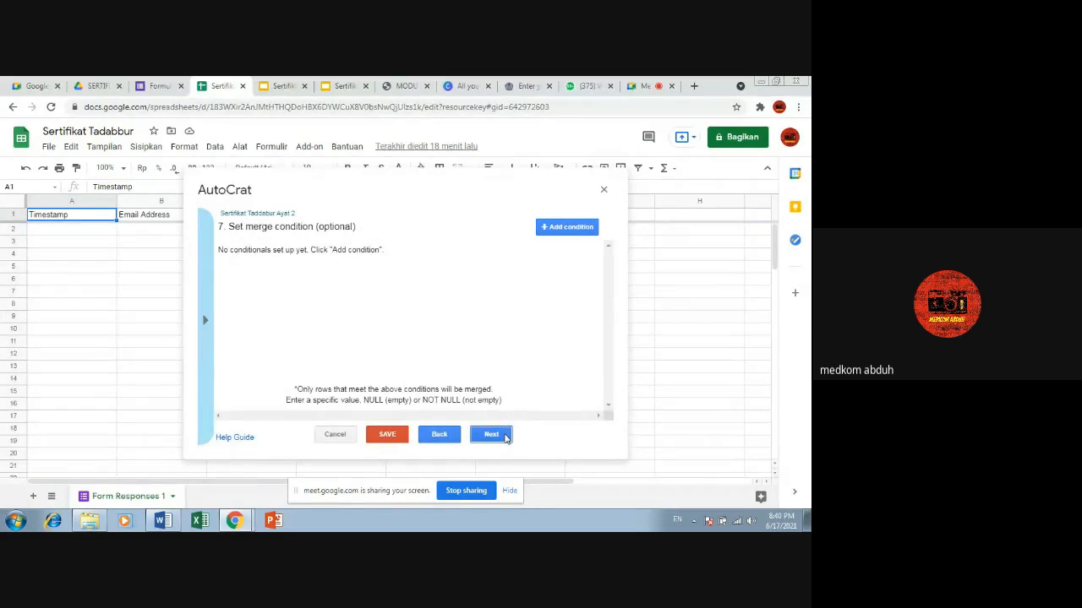
pyautogui.click(498, 432)
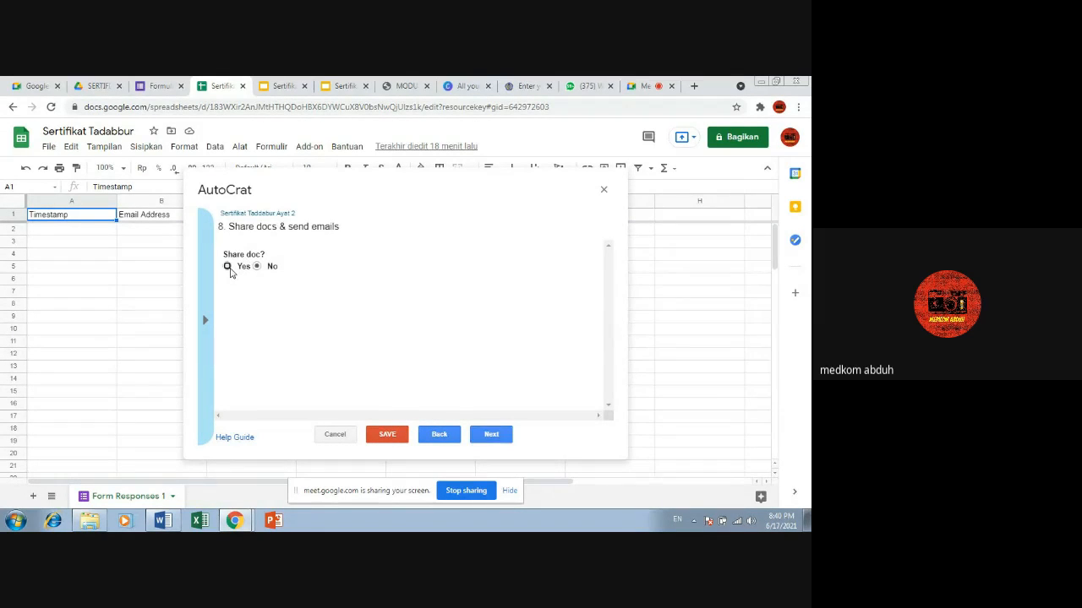
pyautogui.click(227, 268)
pyautogui.moveTo(611, 273)
pyautogui.mouseDown()
pyautogui.moveTo(609, 287)
pyautogui.moveTo(609, 275)
pyautogui.mouseUp()
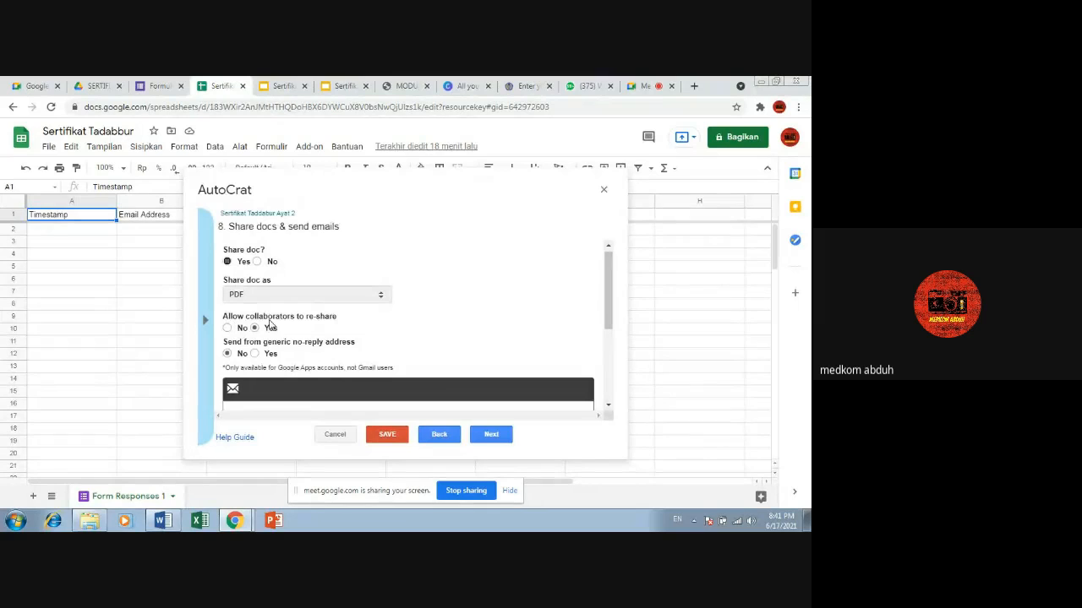
# Step: Address the notification email to the <<Email Address>> tag, matching the spreadsheet's email column heading
pyautogui.scroll(-1, 268, 326)
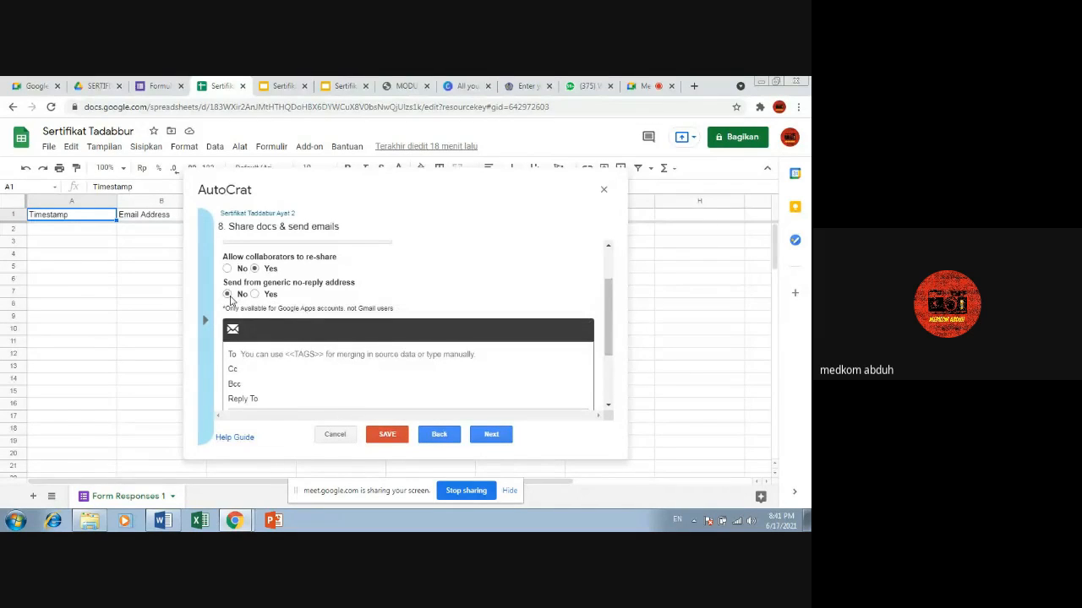
pyautogui.scroll(-1, 259, 329)
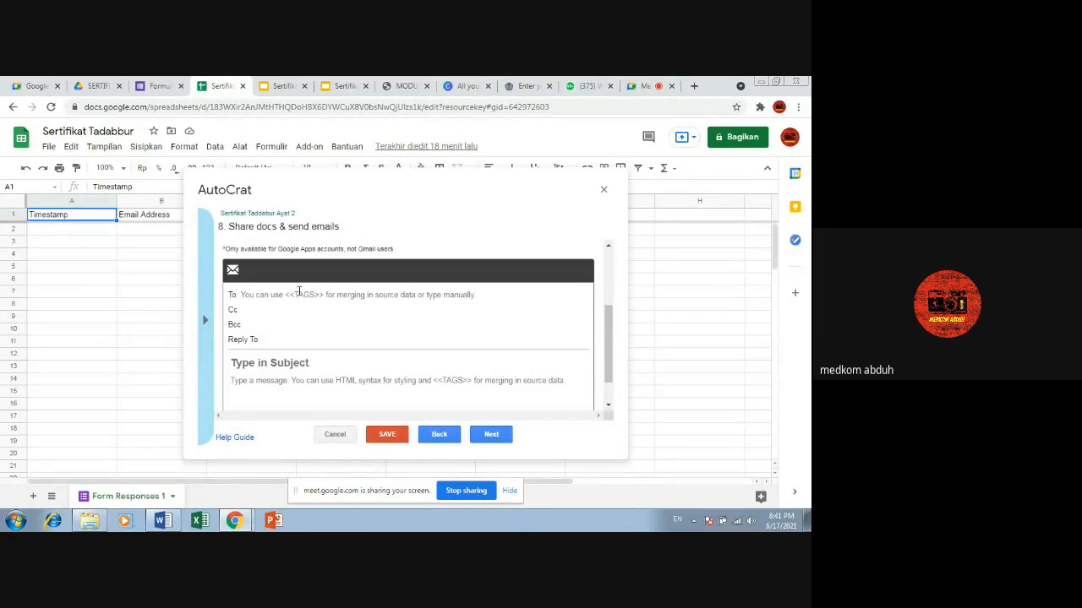
pyautogui.click(299, 293)
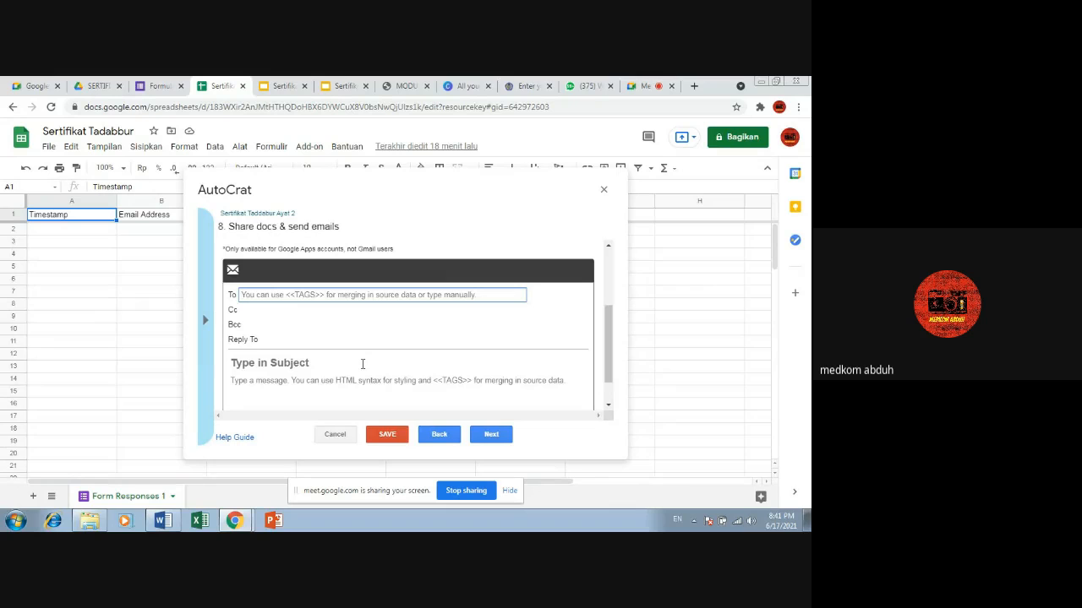
pyautogui.moveTo(287, 190); pyautogui.dragTo(322, 199)
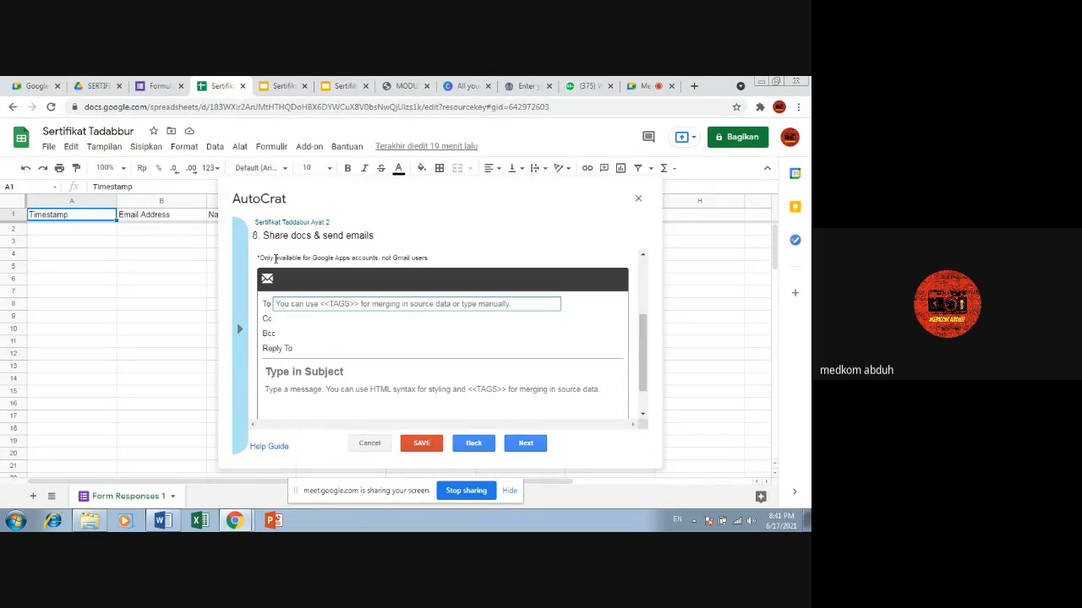
pyautogui.write('<<Em')
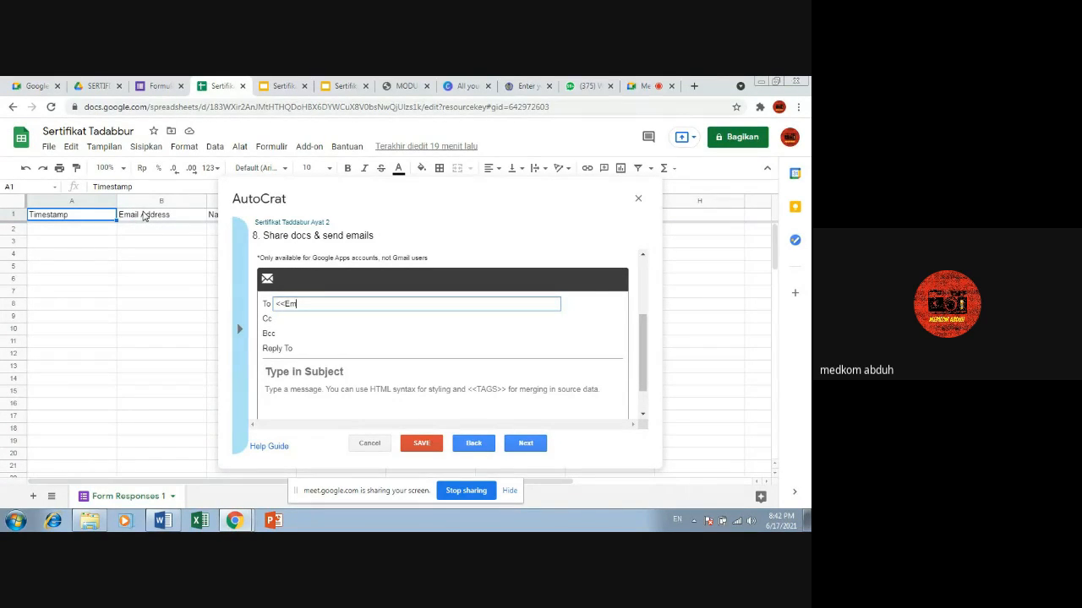
pyautogui.write('l>>')
pyautogui.moveTo(390, 208); pyautogui.dragTo(314, 171)
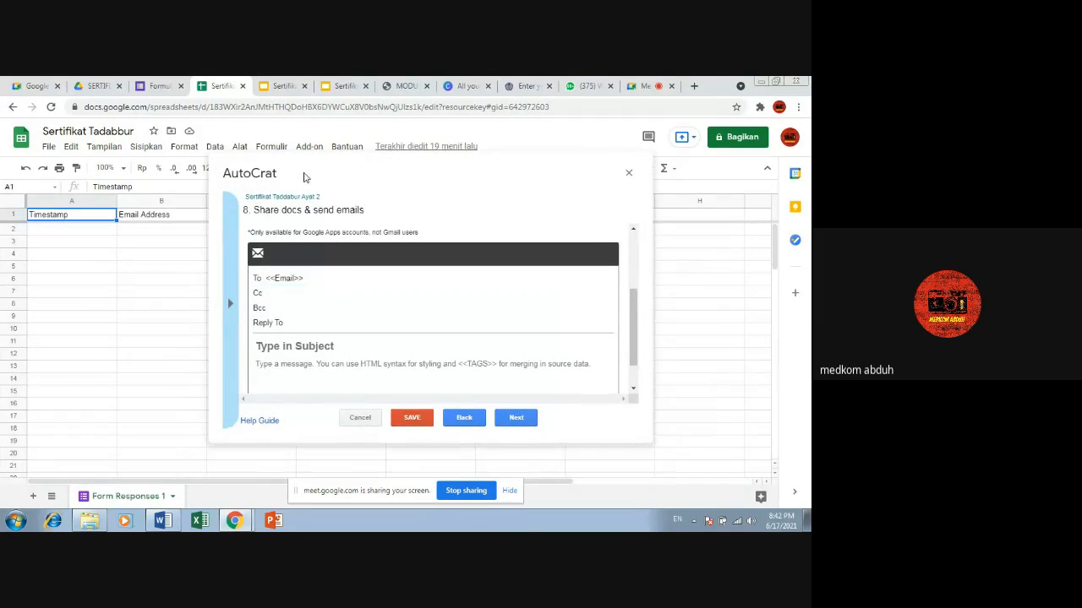
pyautogui.click(293, 275)
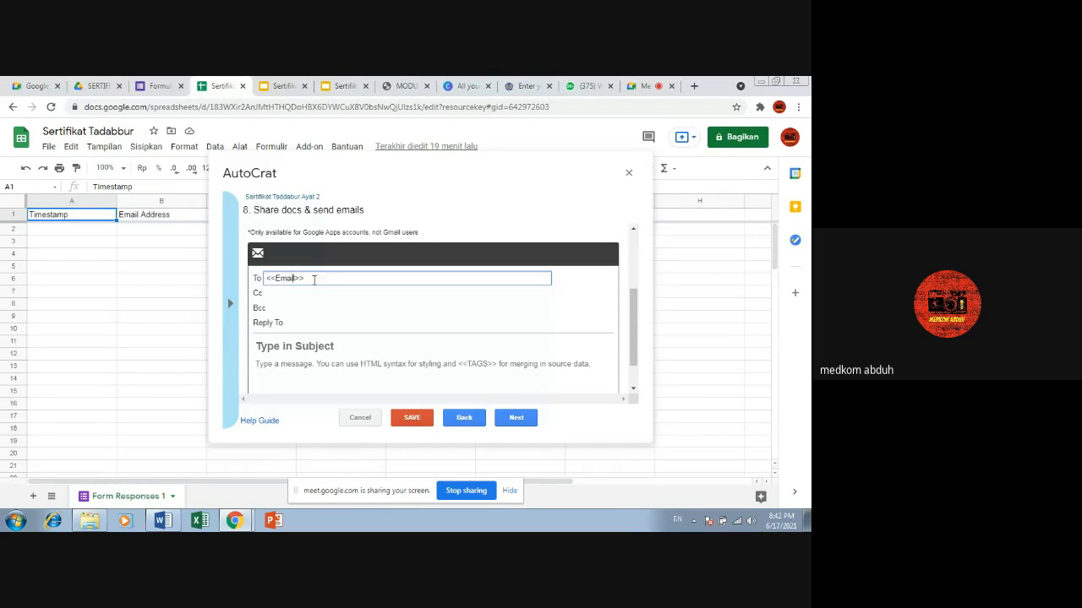
pyautogui.write('Adre')
pyautogui.press('BackSpace')
pyautogui.write('dress')
# Step: Set the email subject to SERTIFIKAT TADABBUR AYAT 2, leaving the reply-to address empty
pyautogui.click(299, 322)
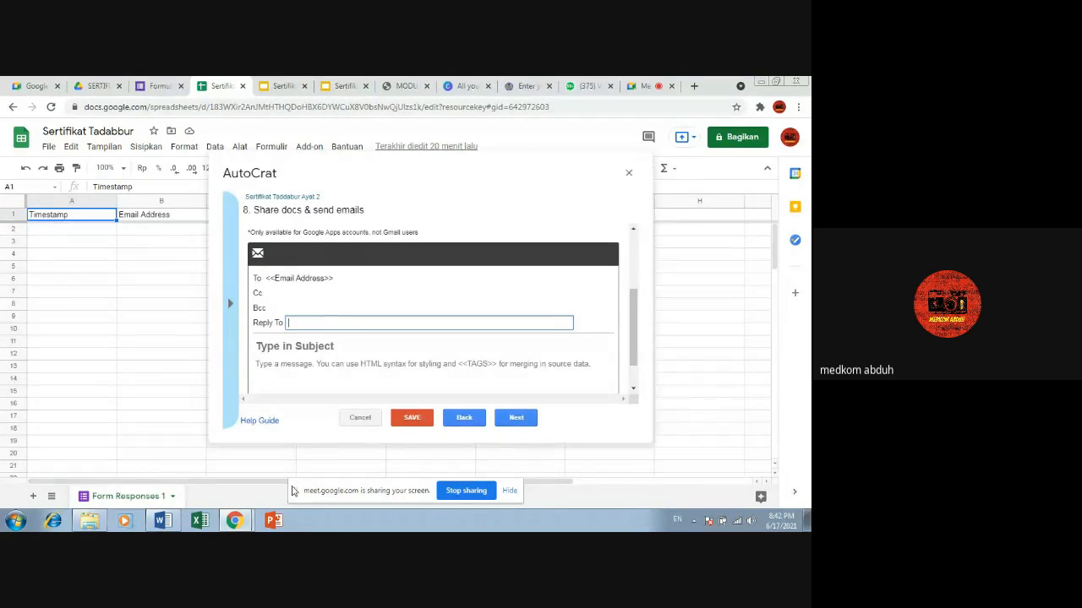
pyautogui.scroll(-1, 386, 352)
pyautogui.click(310, 308)
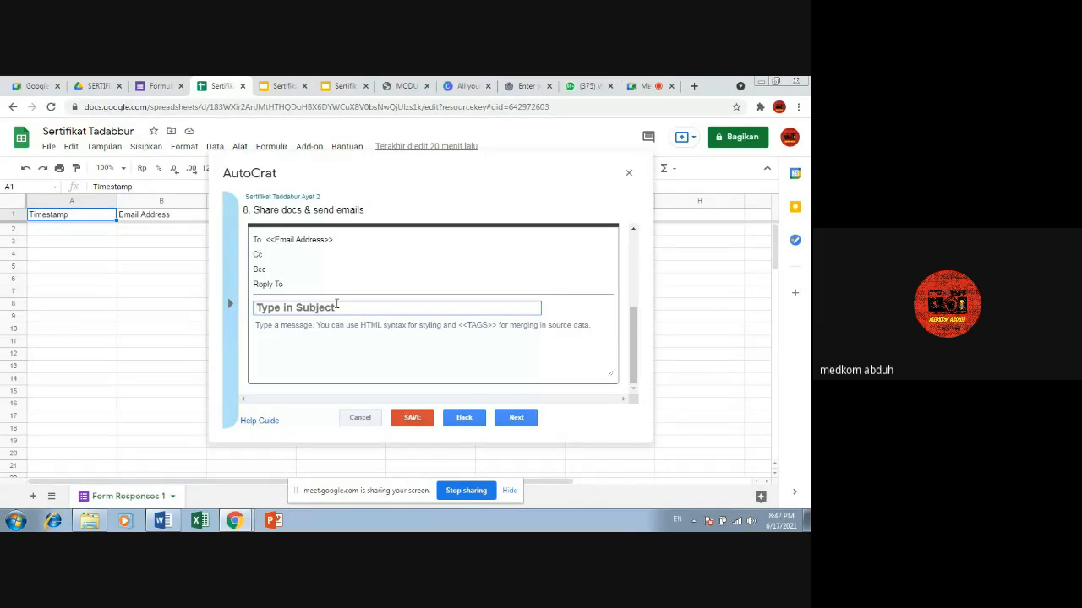
pyautogui.write('SERTIFIKAT TA')
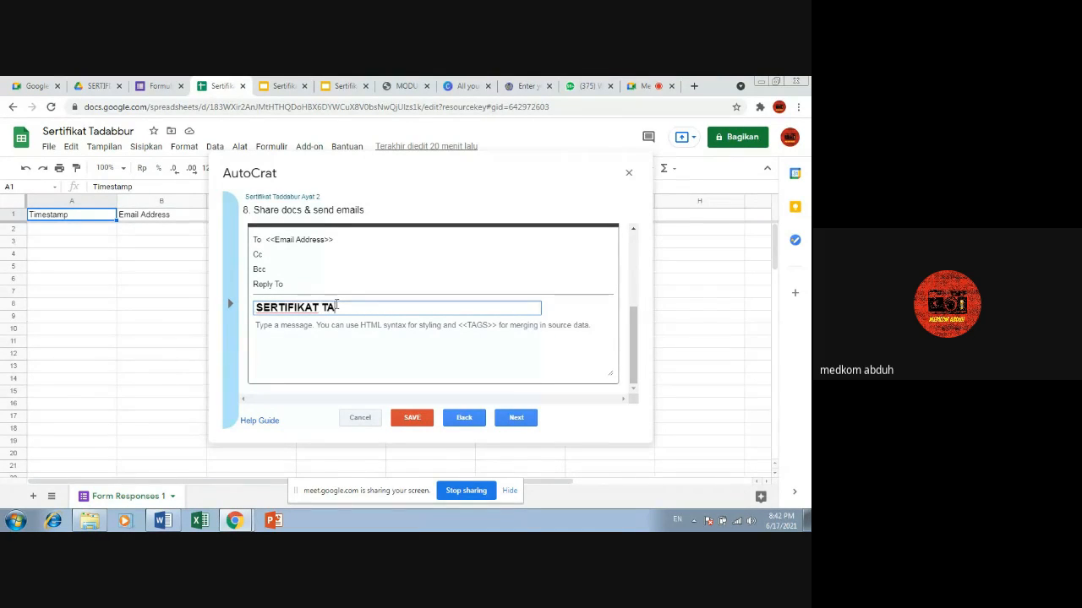
pyautogui.write('DABBUR AYAT 2')
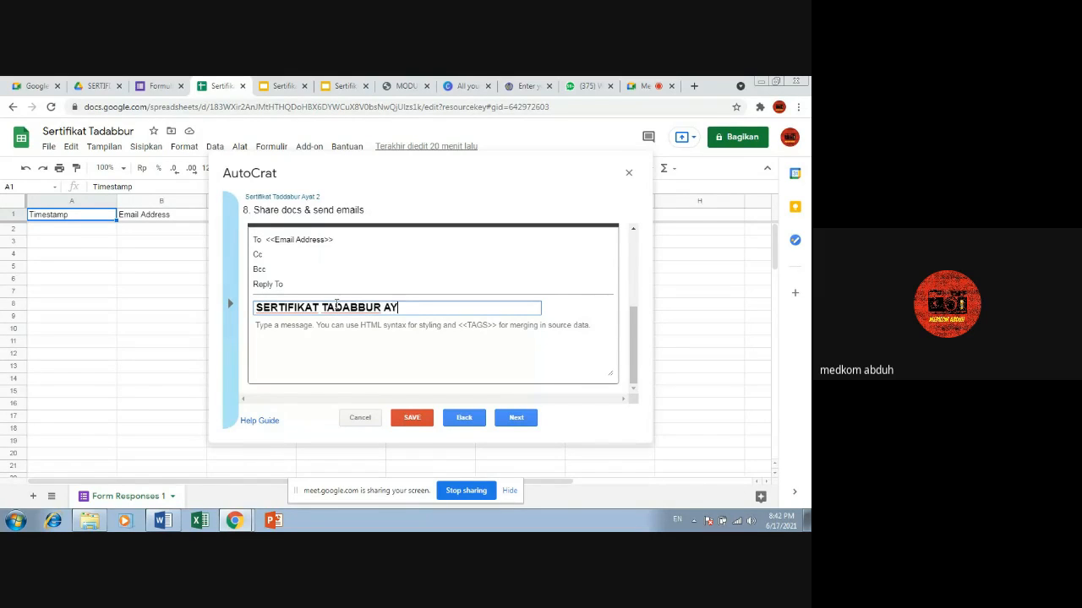
# Step: Begin the email message with the greeting "Hallo <<Nama>> !"
pyautogui.click(373, 324)
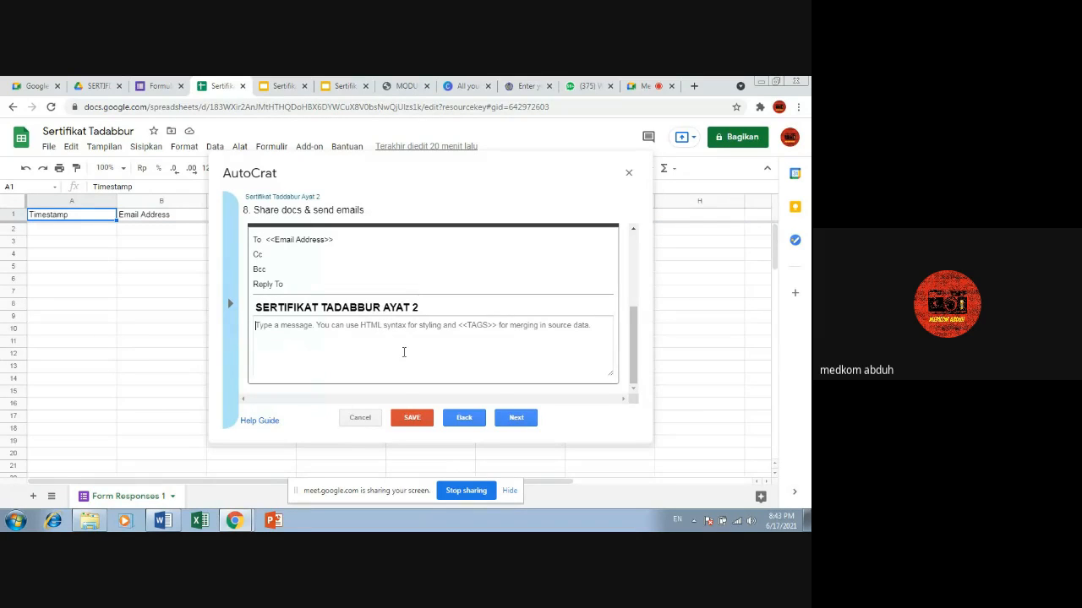
pyautogui.write('Hallo <')
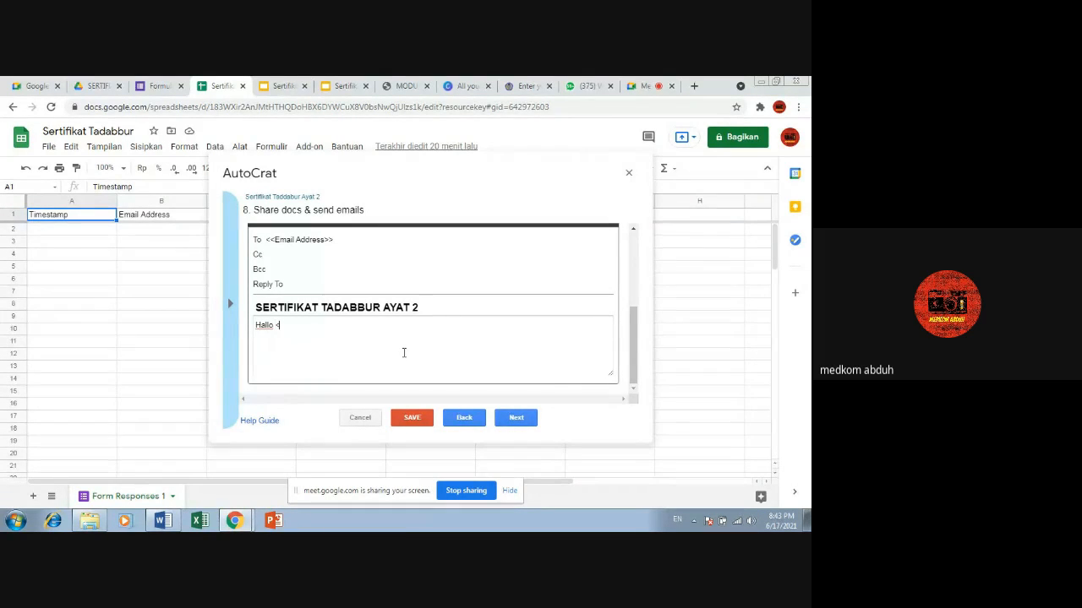
pyautogui.write('<')
pyautogui.write('Nama>>')
pyautogui.write(' ! ')
pyautogui.write('T')
pyautogui.write('erimaksih telah berpa')
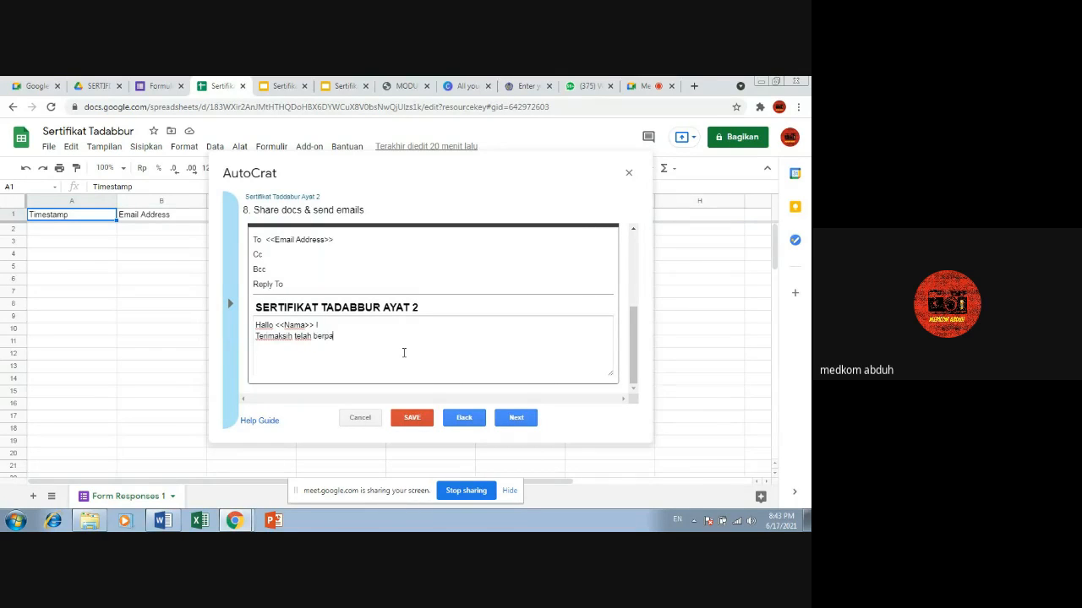
pyautogui.write('tisipasi dalam kegiatan Tadabbur Ayat 2 blabla...')
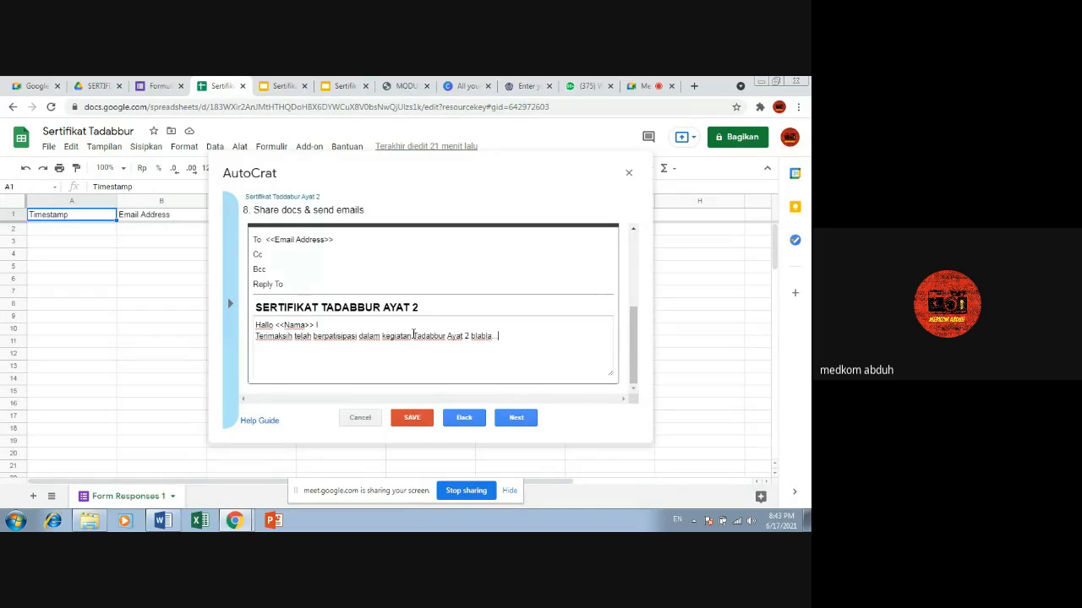
# Step: Review the sharing and email settings and correct the message's first word of the second line to "Terimakasih"
pyautogui.scroll(5, 414, 338)
pyautogui.scroll(-2, 415, 340)
pyautogui.scroll(2, 416, 341)
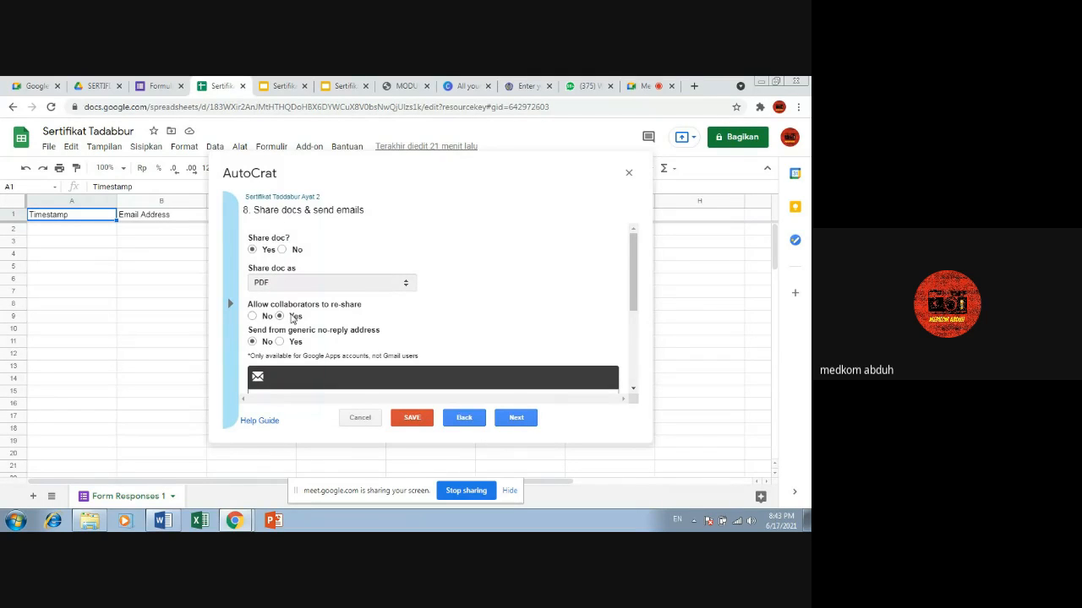
pyautogui.scroll(-3, 254, 342)
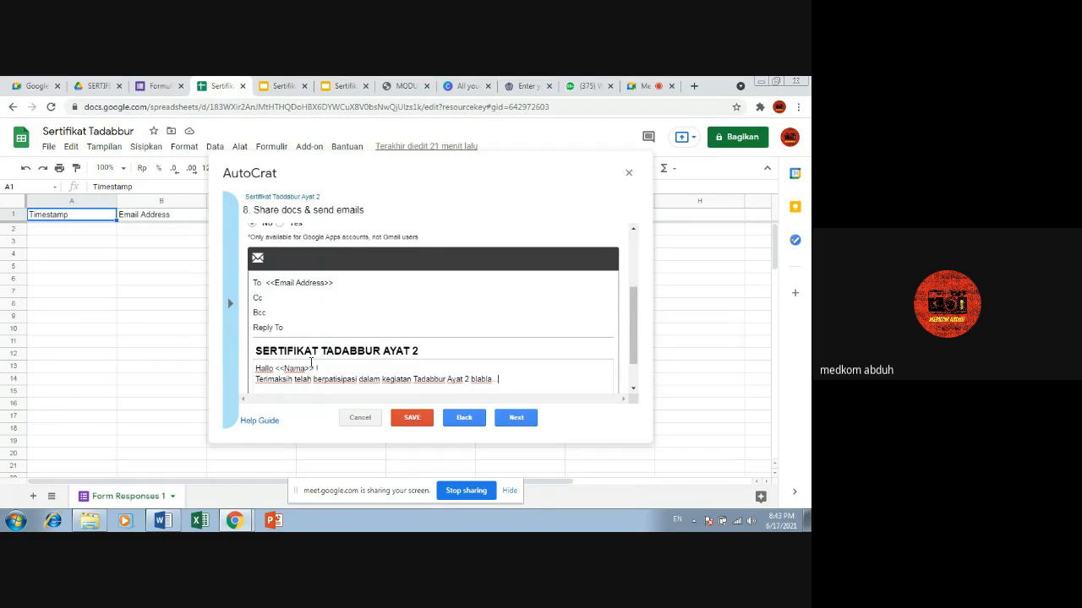
pyautogui.scroll(-1, 311, 363)
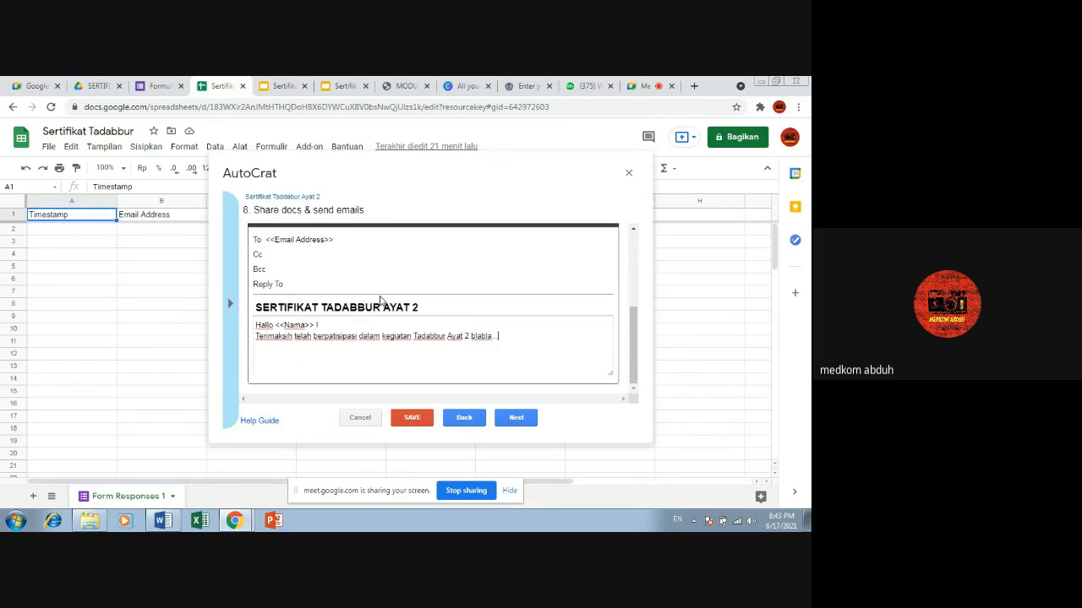
pyautogui.click(316, 325)
pyautogui.click(285, 336)
pyautogui.write('s')
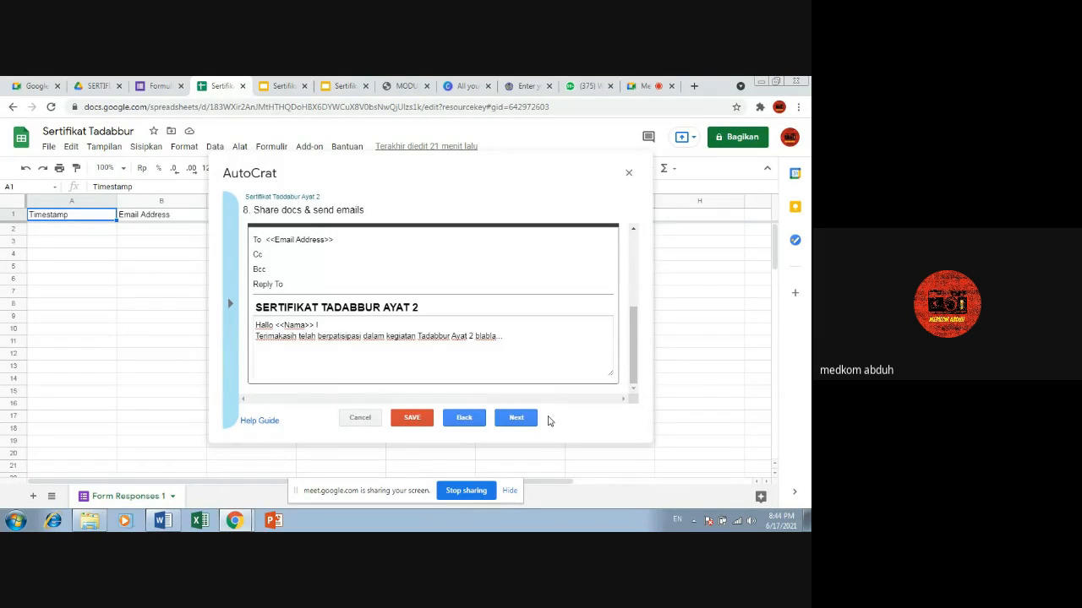
# Step: Accept the email settings, enable running the job on the form trigger, and save the job
pyautogui.click(515, 418)
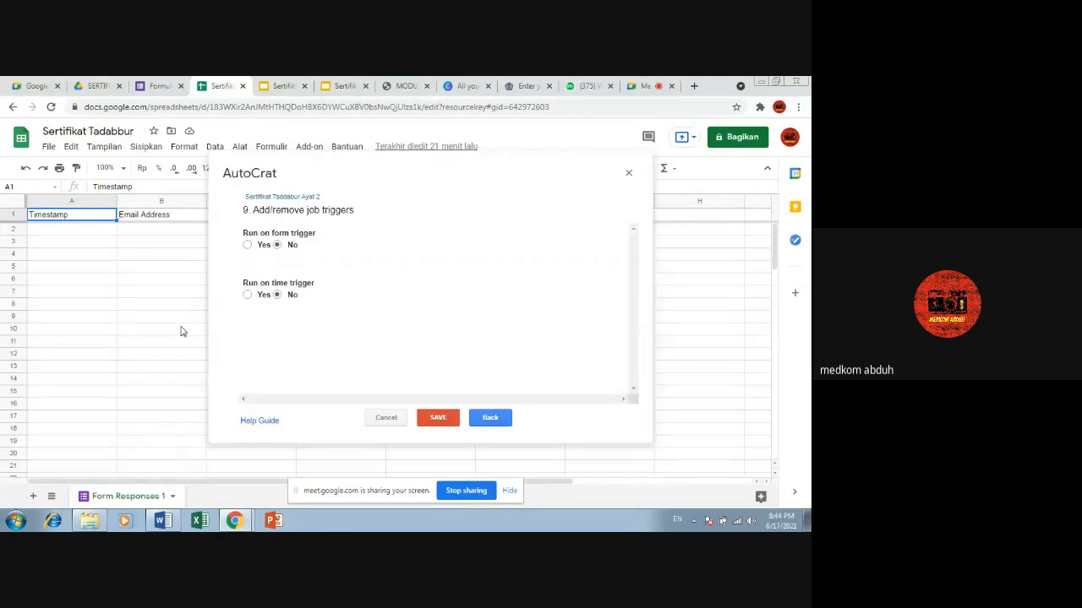
pyautogui.click(247, 245)
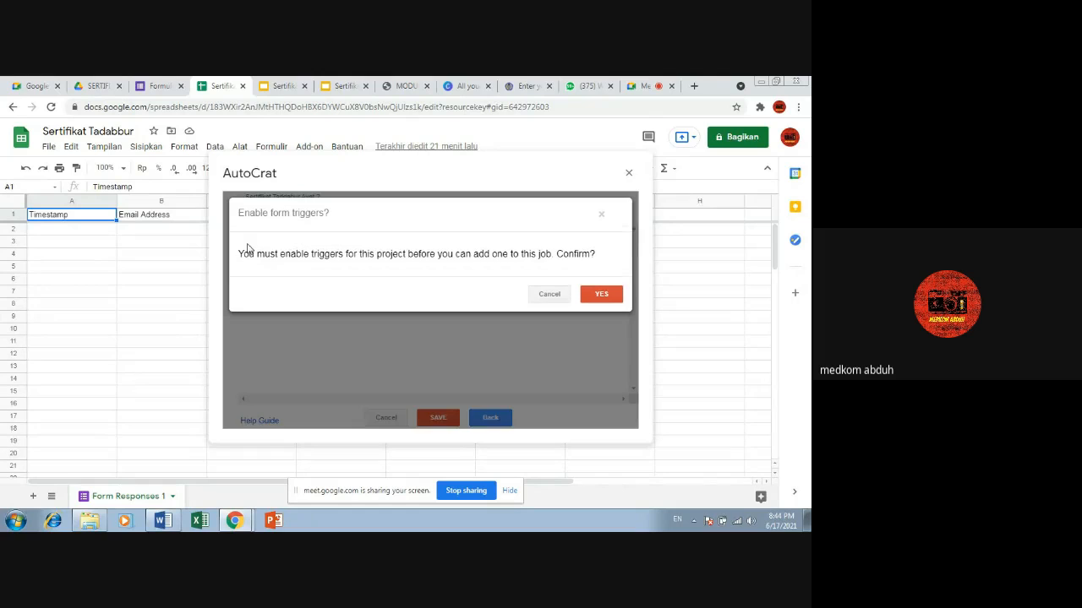
pyautogui.click(600, 297)
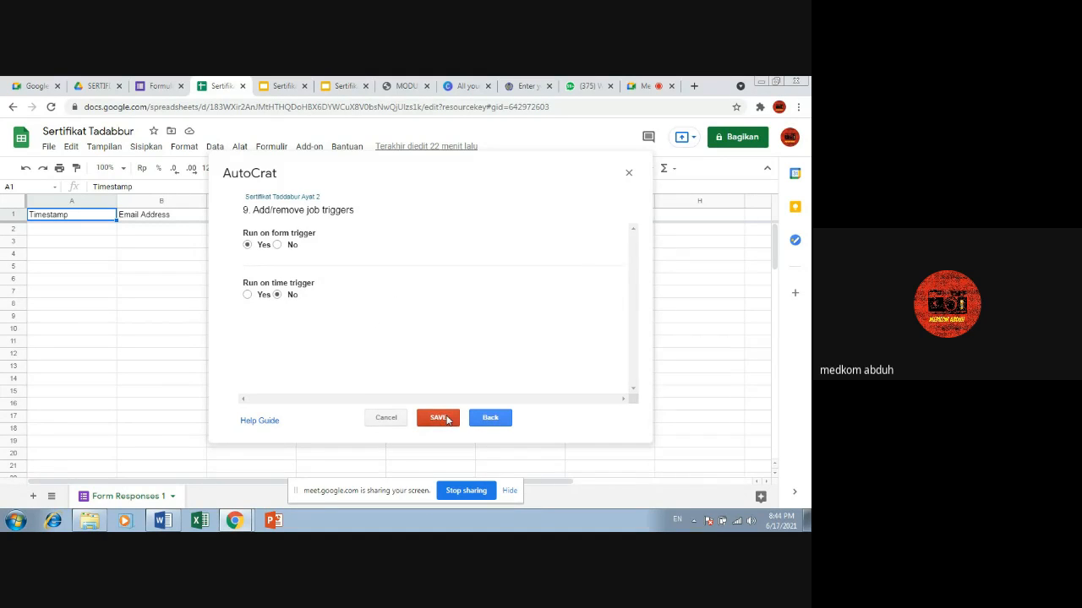
pyautogui.click(448, 420)
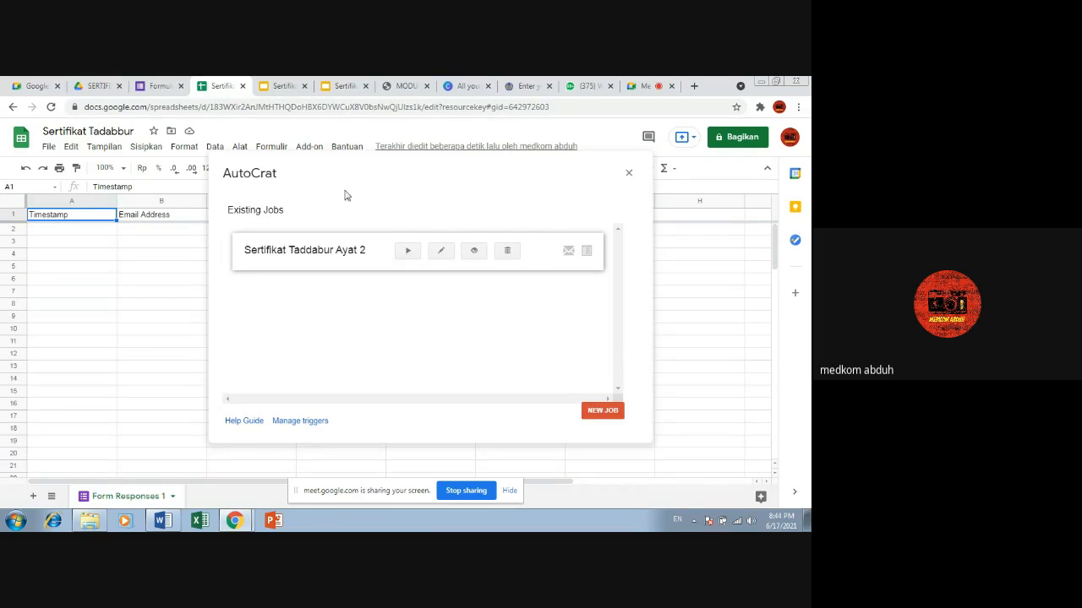
# Step: Run the Sertifikat Taddabur Ayat 2 job and close the AutoCrat dialog
pyautogui.click(408, 254)
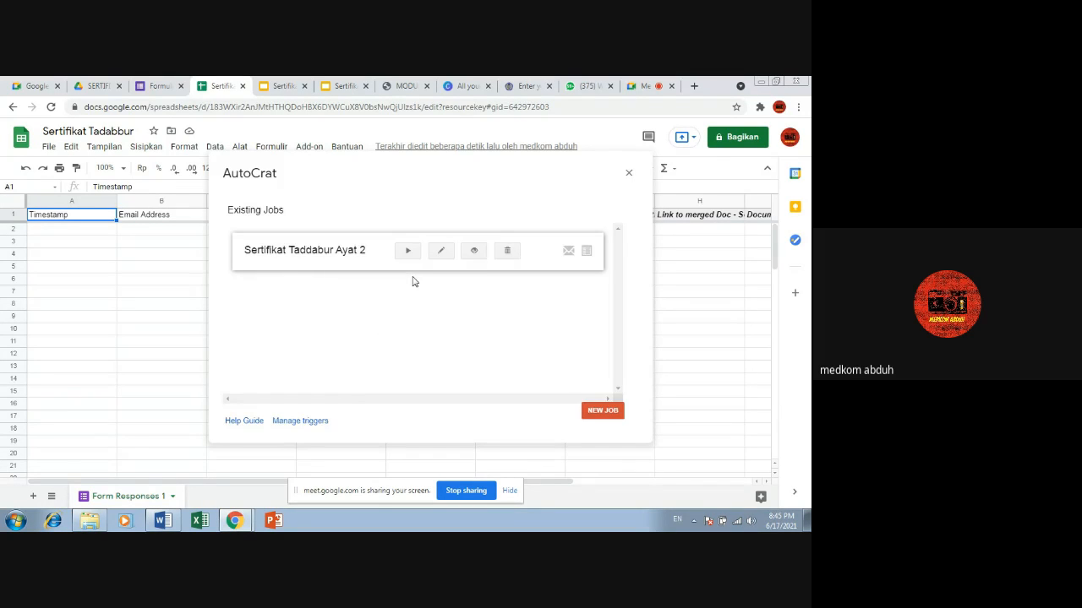
pyautogui.moveTo(414, 184); pyautogui.dragTo(296, 209)
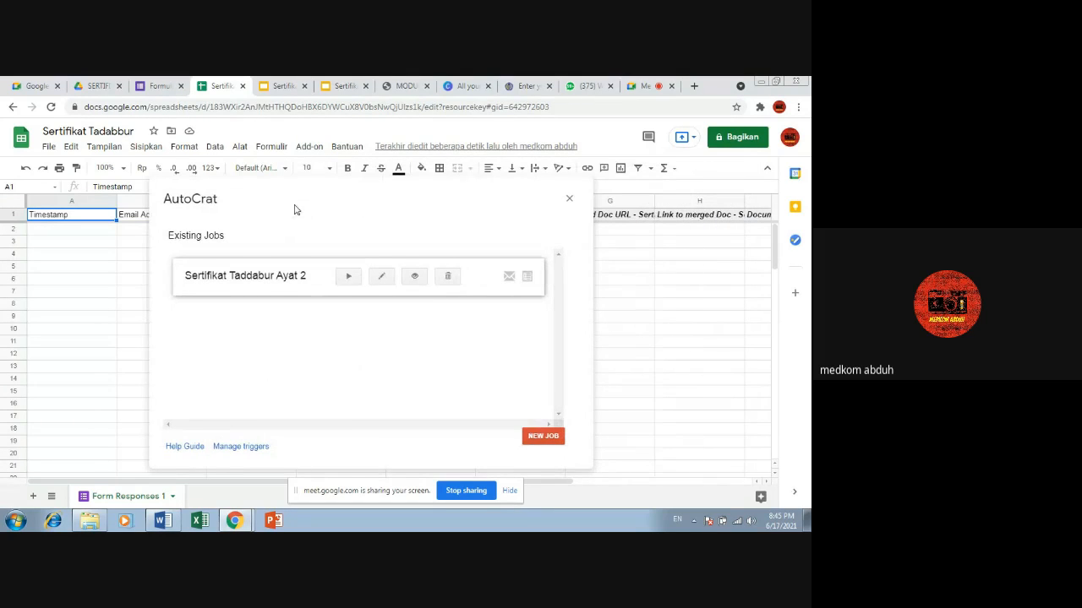
pyautogui.click(568, 200)
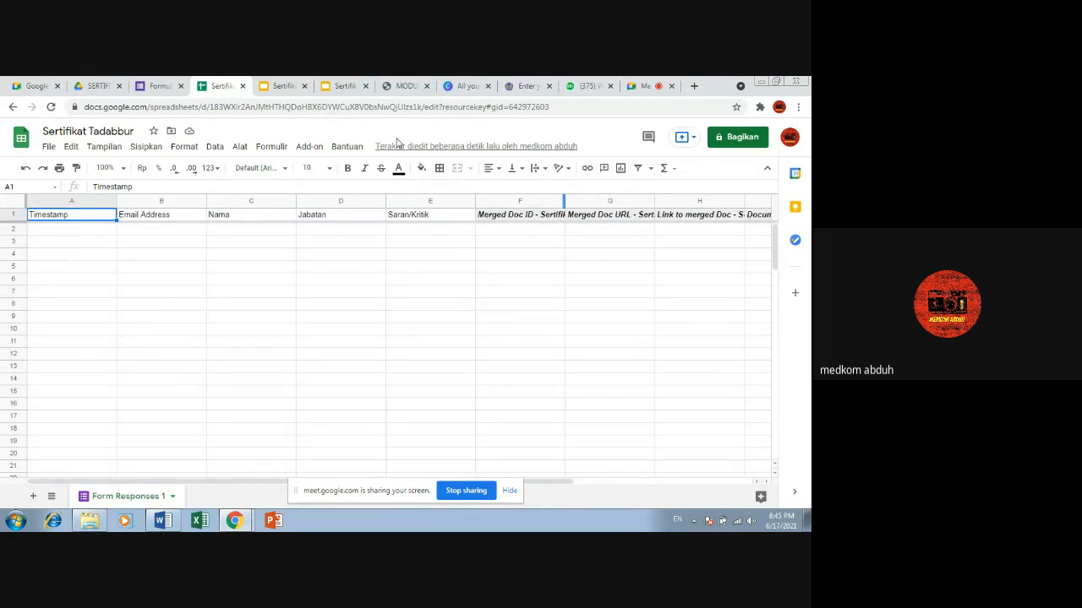
# Step: Switch to the TADABBUR AYAT form, copy its shortened share link, and close the sending dialog
pyautogui.click(153, 84)
pyautogui.scroll(3, 532, 300)
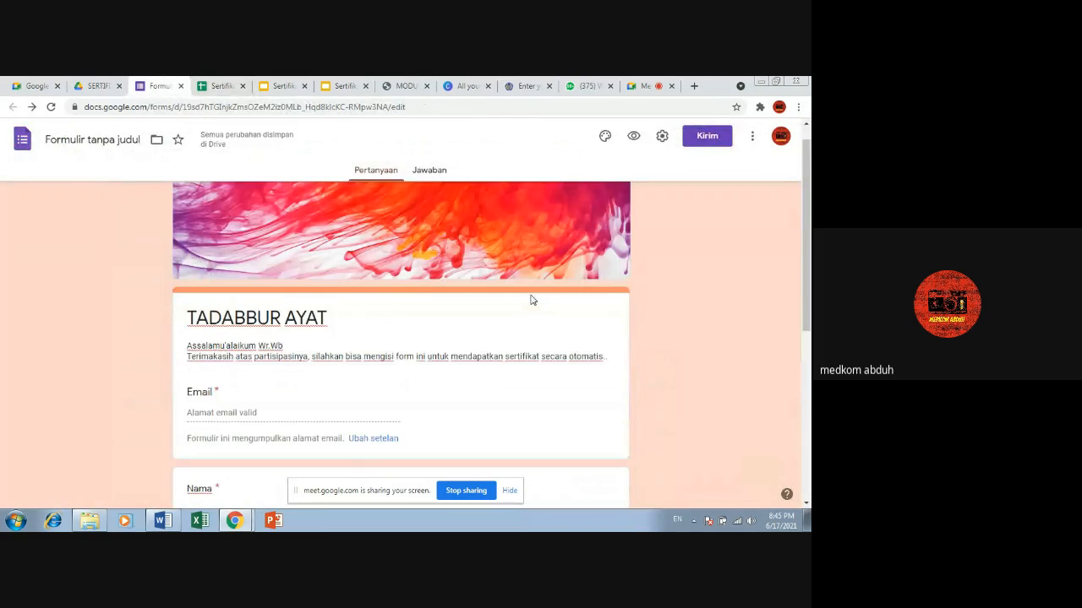
pyautogui.click(707, 137)
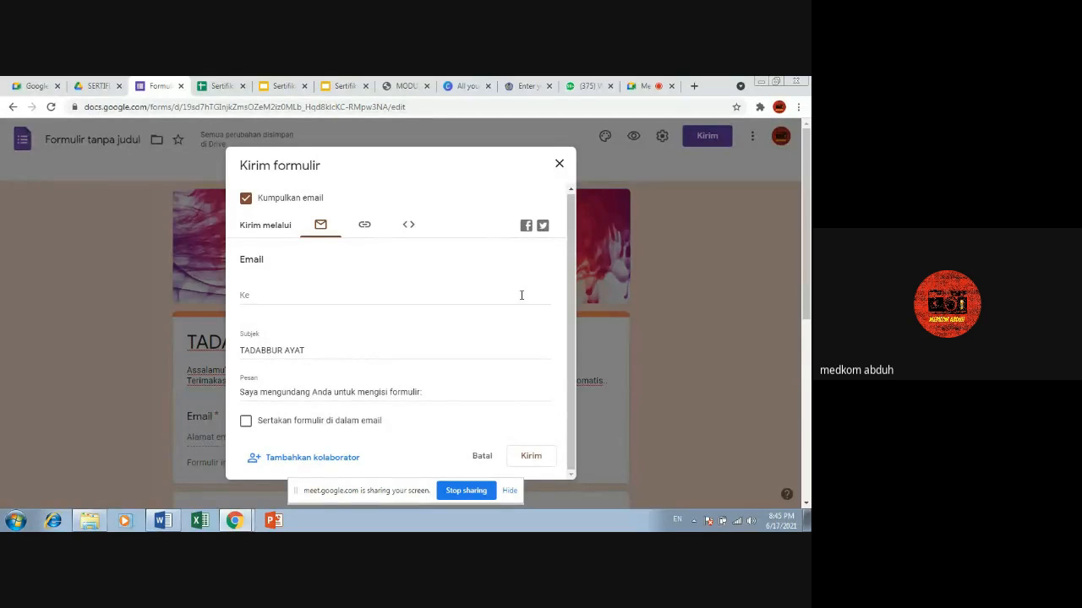
pyautogui.click(365, 226)
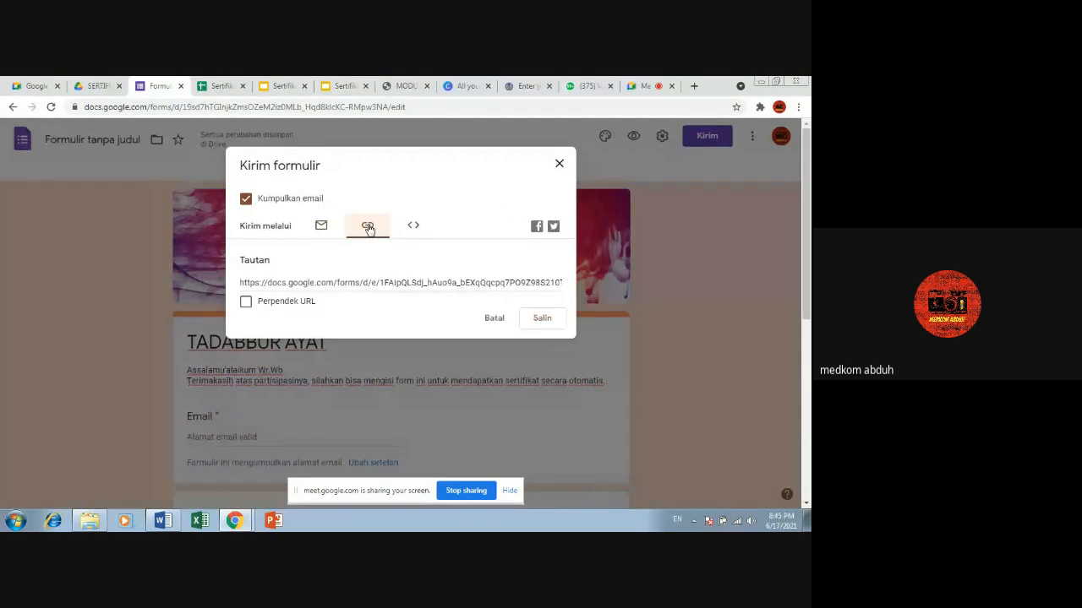
pyautogui.click(244, 301)
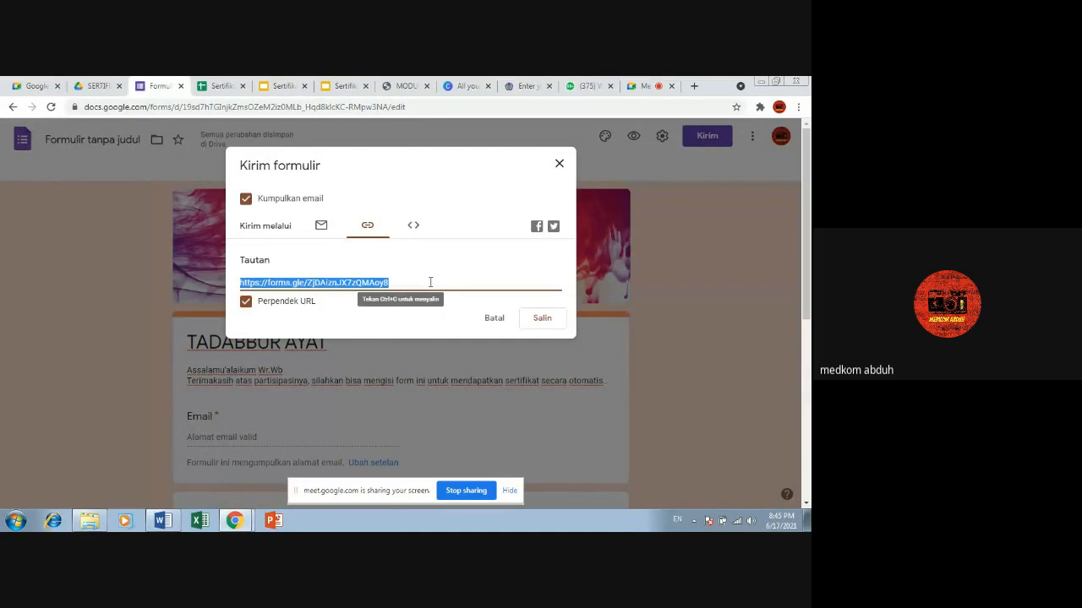
pyautogui.click(541, 322)
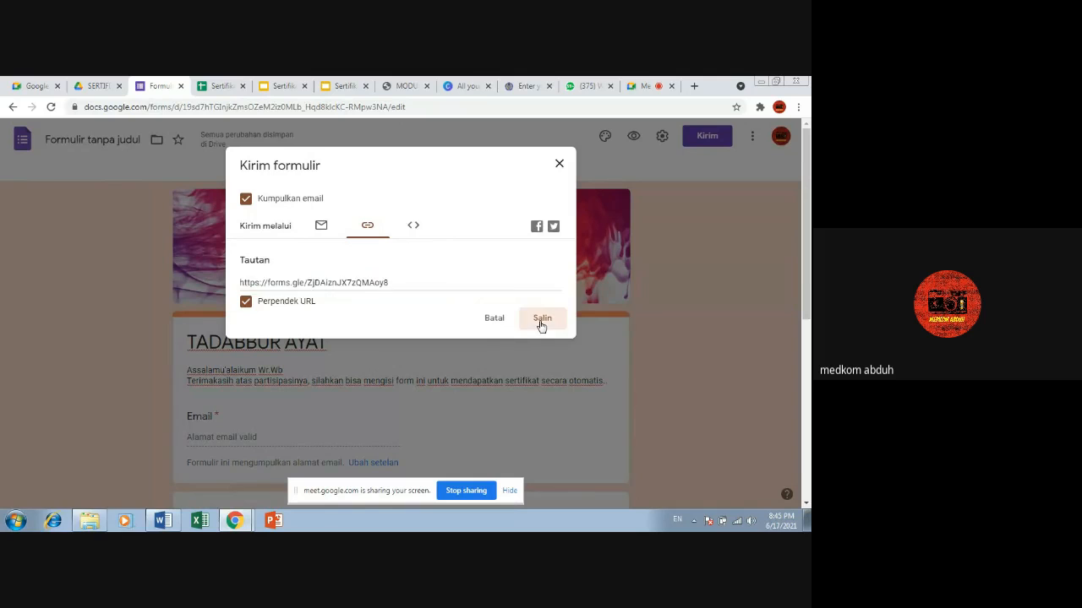
pyautogui.click(559, 164)
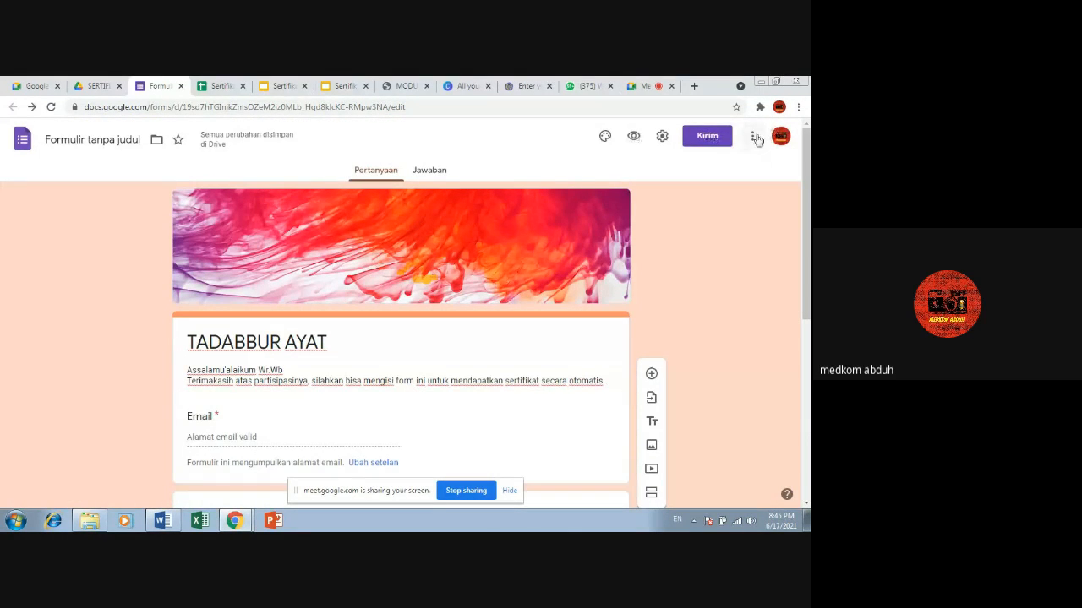
pyautogui.click(221, 82)
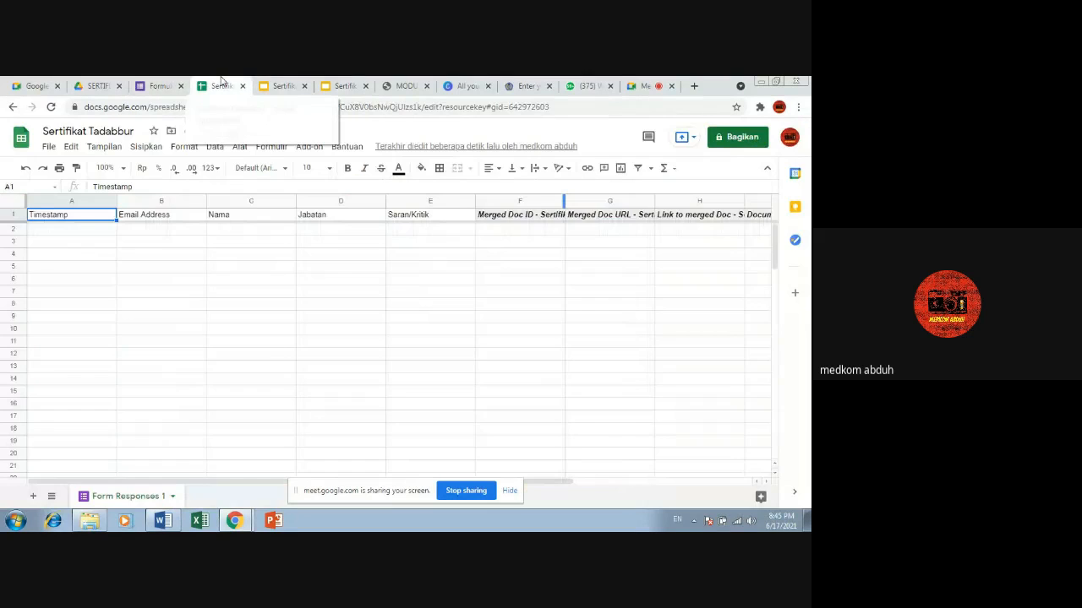
pyautogui.click(161, 86)
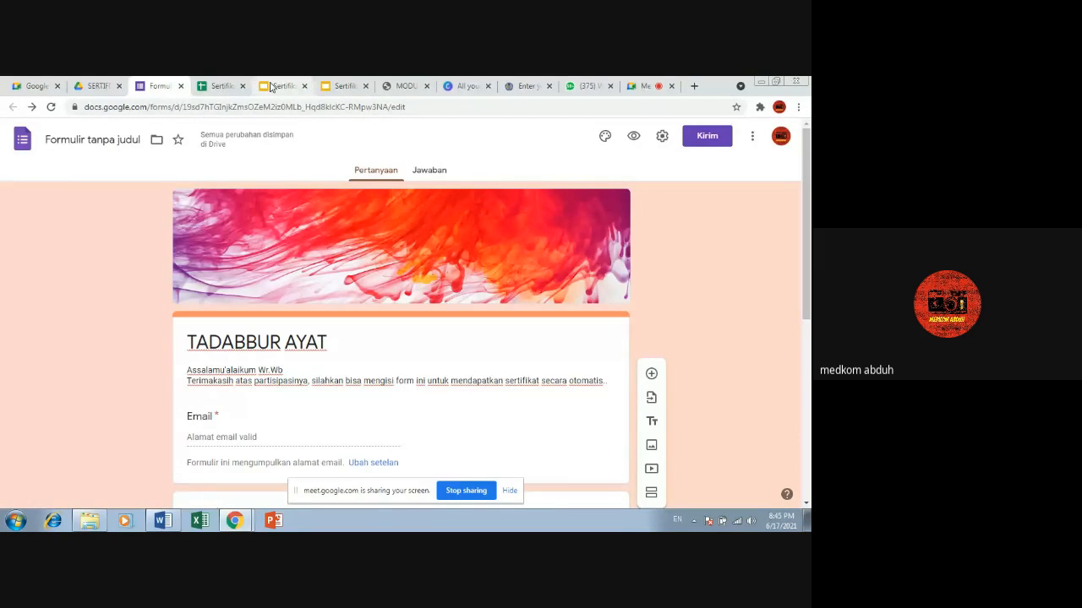
pyautogui.click(752, 140)
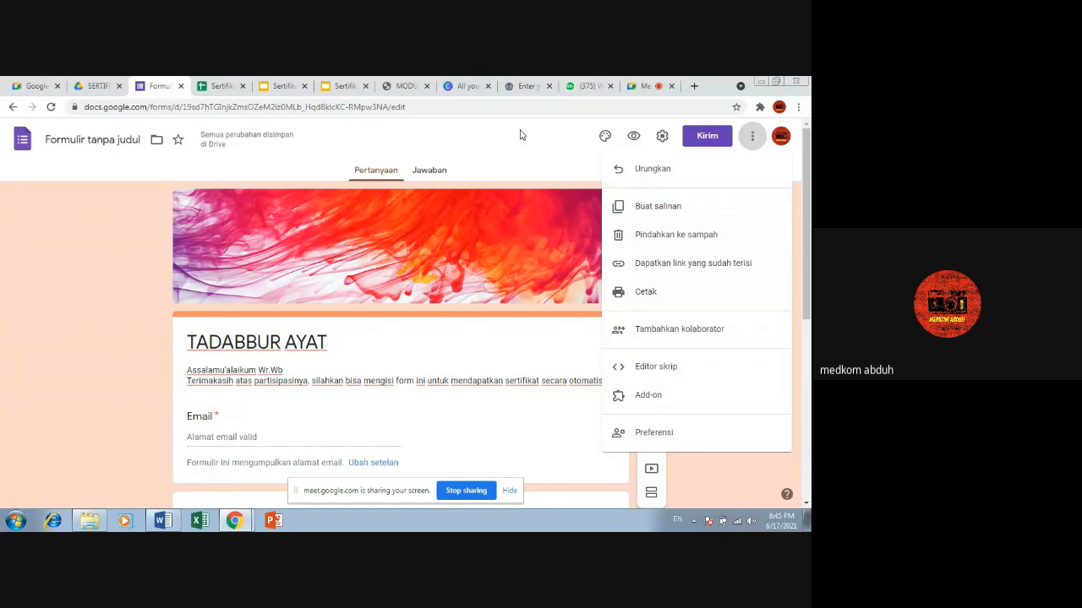
pyautogui.click(538, 157)
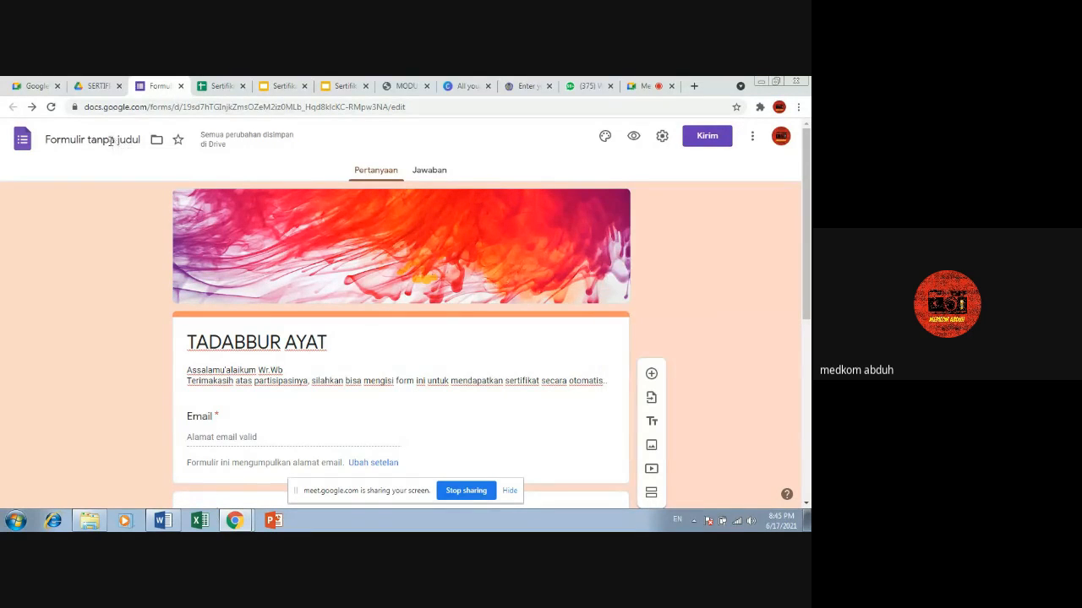
# Step: Name the untitled form file TADABBUR AYAT and check its responses before returning to the questions
pyautogui.click(121, 141)
pyautogui.click(174, 174)
pyautogui.click(435, 170)
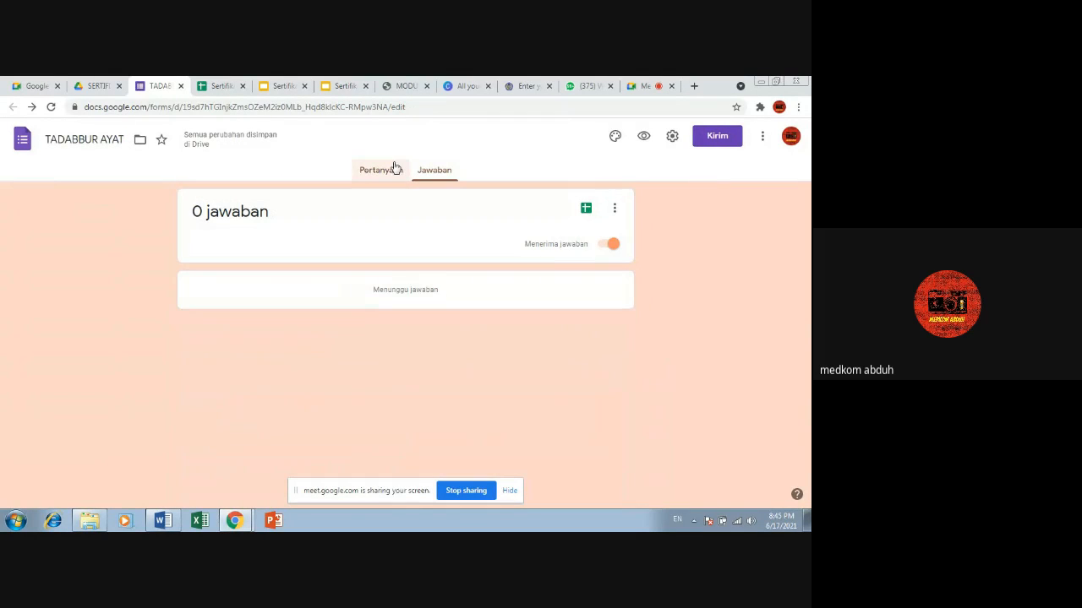
pyautogui.click(394, 169)
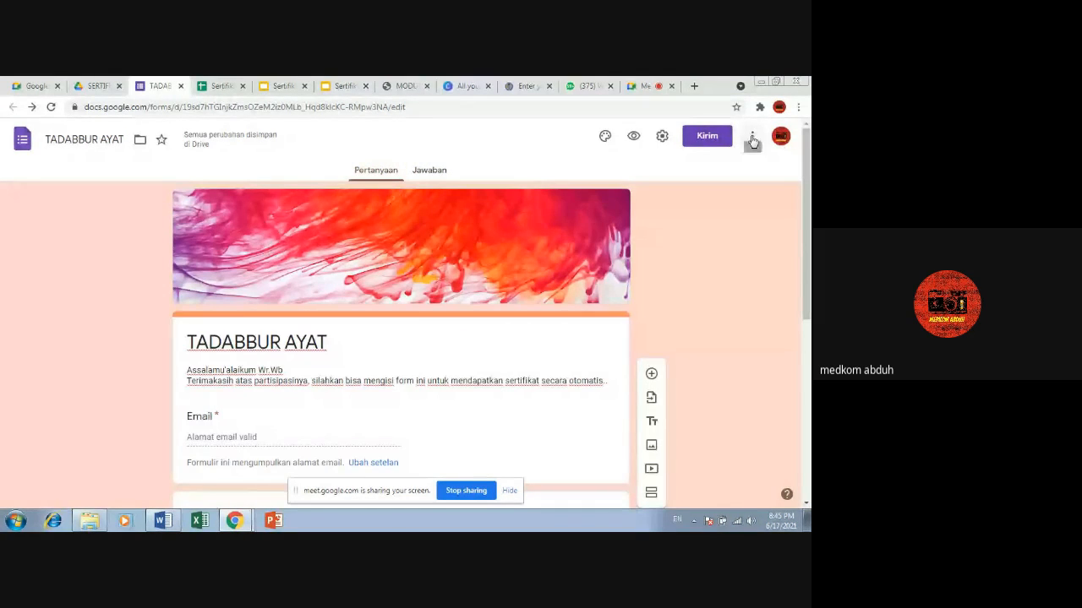
# Step: Switch to the ongoing Google Meet call and post the copied form link in the call chat
pyautogui.click(41, 85)
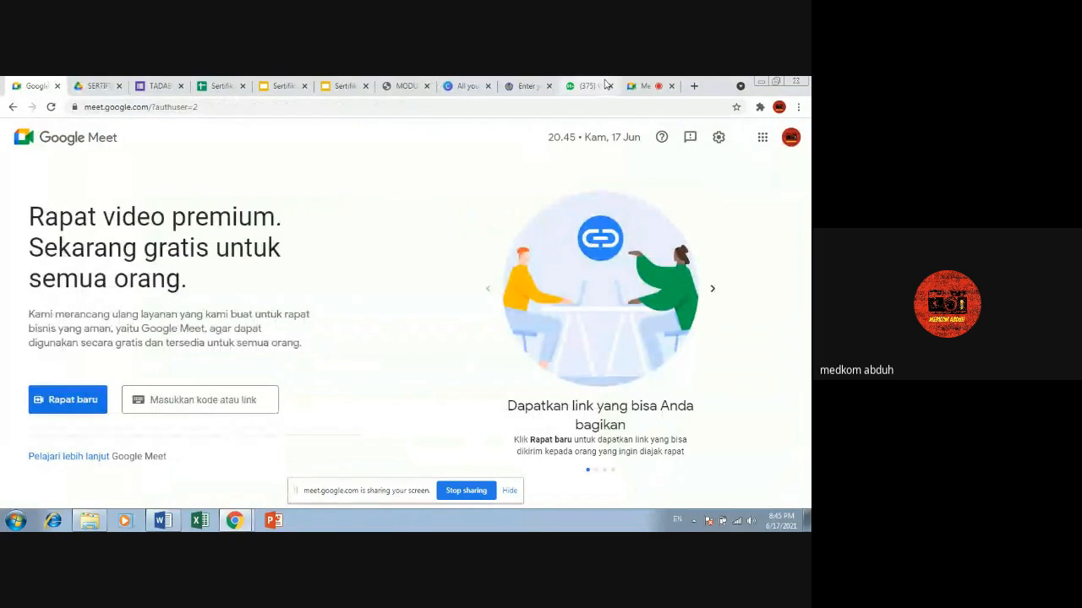
pyautogui.click(636, 88)
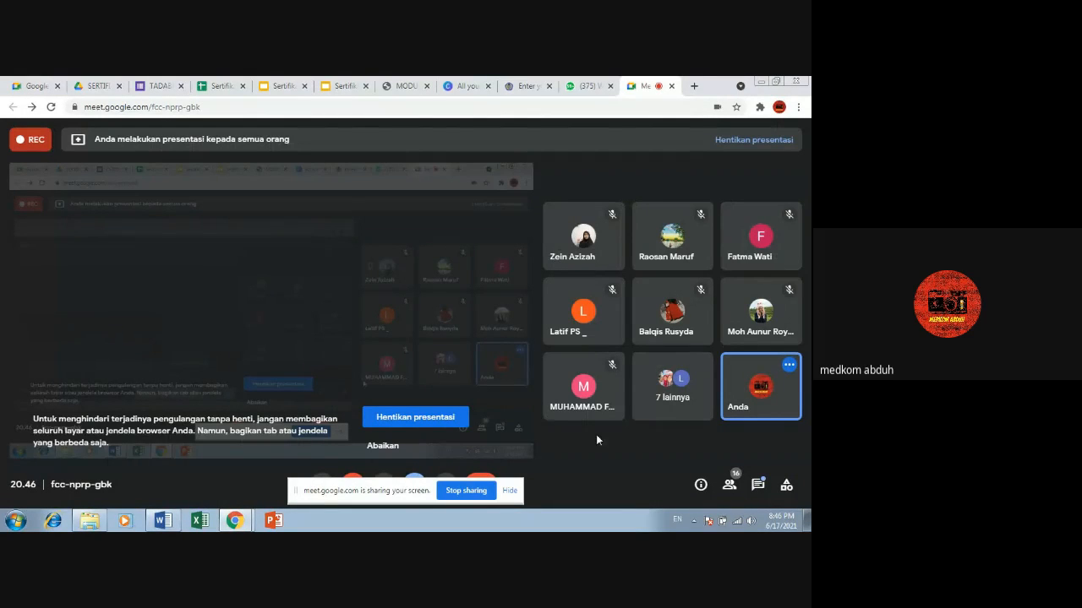
pyautogui.click(758, 487)
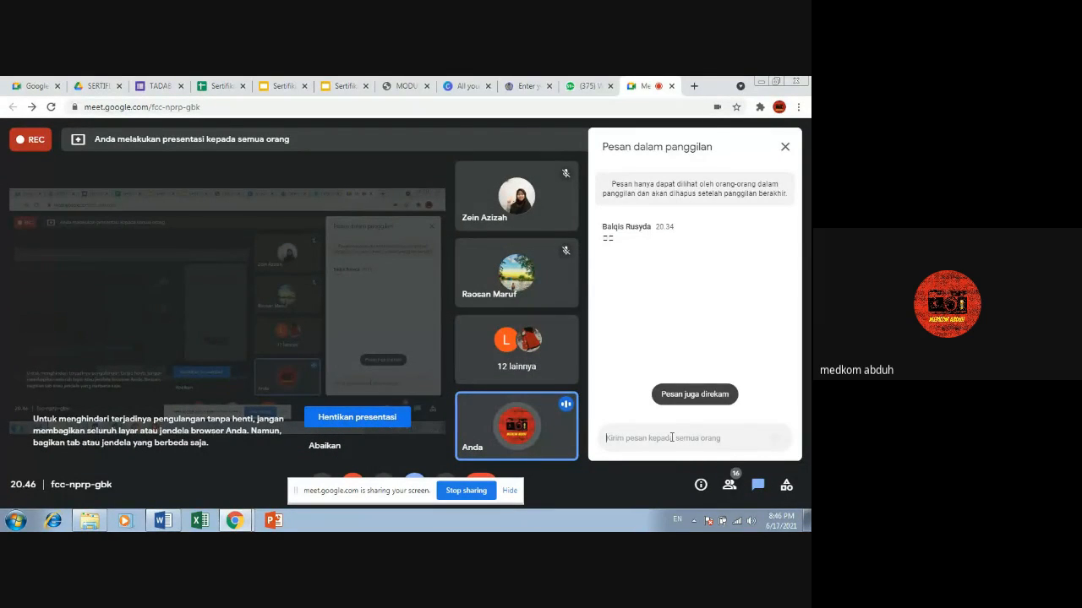
pyautogui.write('https://forms.gle/ZjDAiznJX7zQMAoy8')
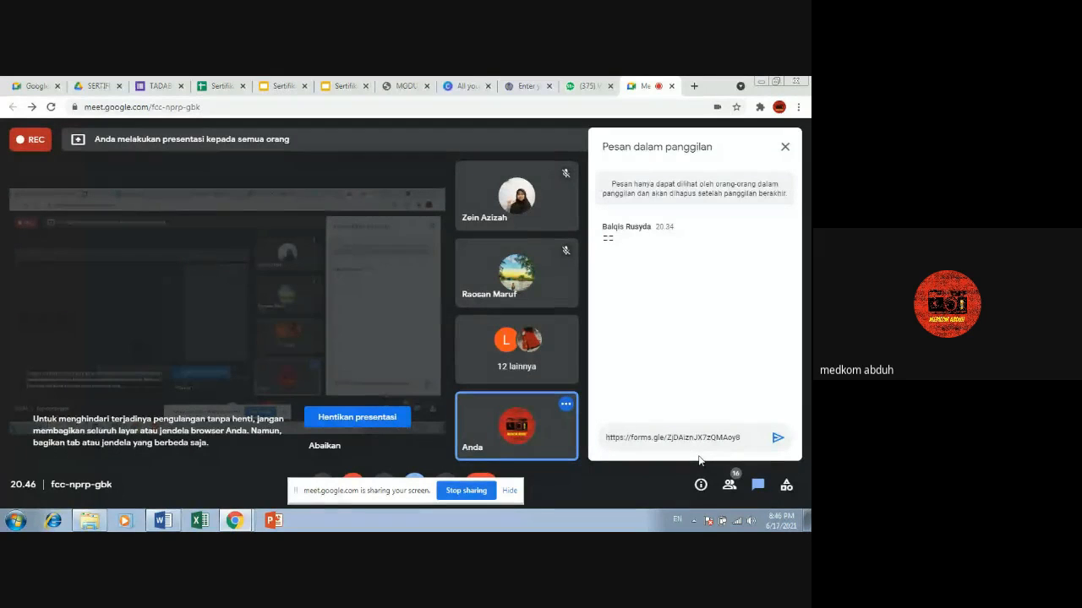
pyautogui.press('Return')
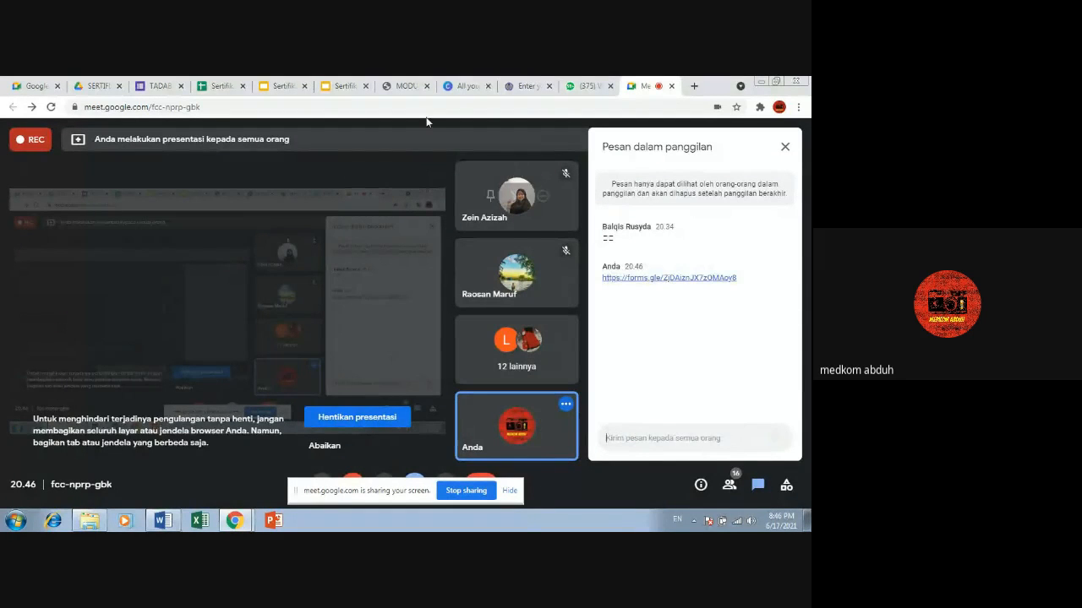
# Step: Return to the TADABBUR AYAT form, review its general settings, and save them
pyautogui.click(145, 85)
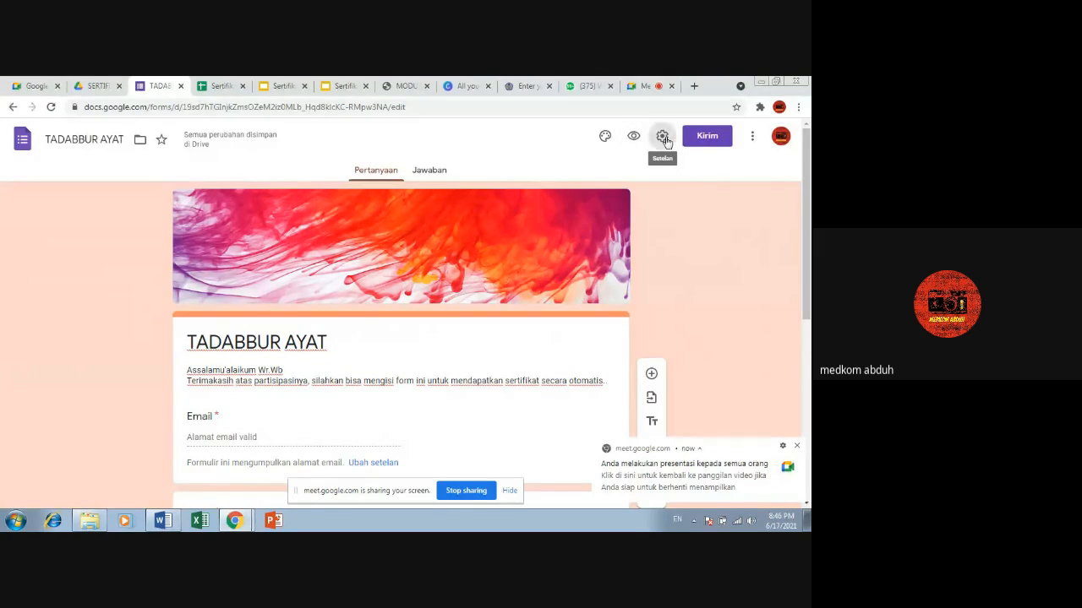
pyautogui.click(663, 137)
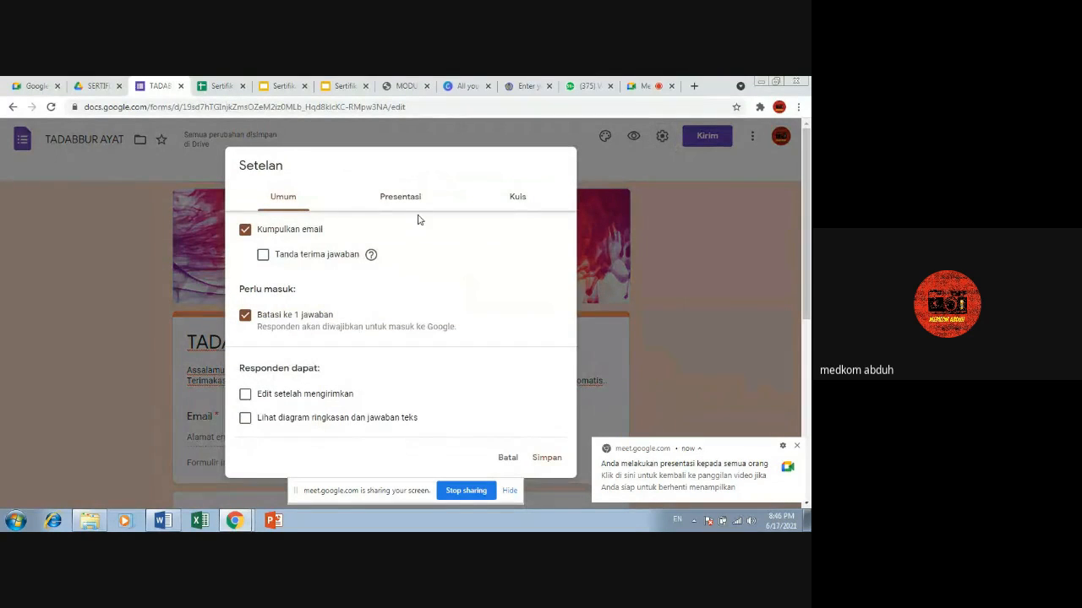
pyautogui.scroll(-2, 423, 232)
pyautogui.scroll(-1, 422, 232)
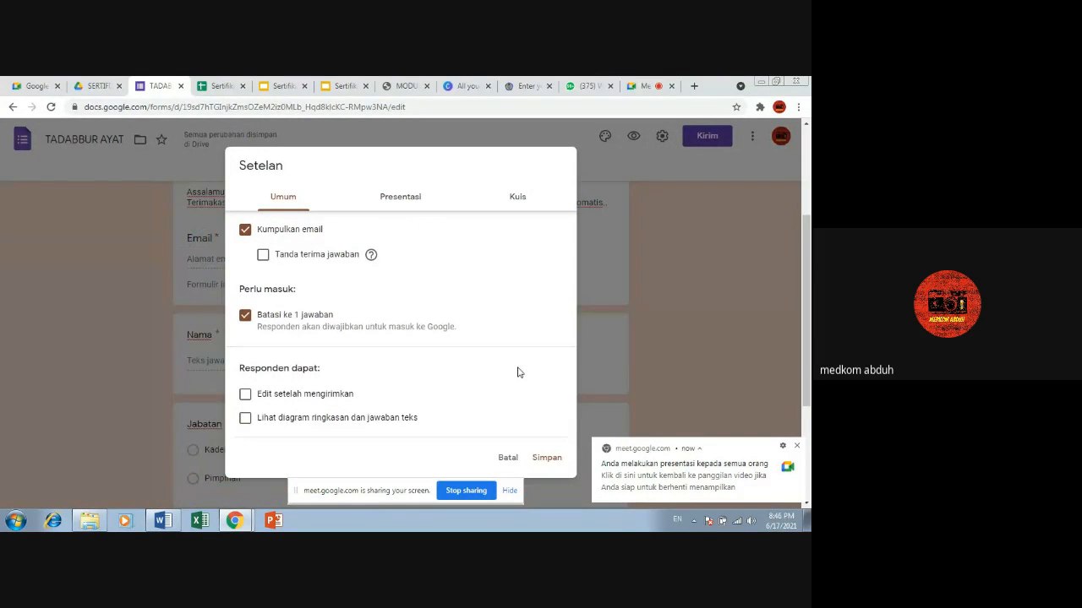
pyautogui.click(545, 459)
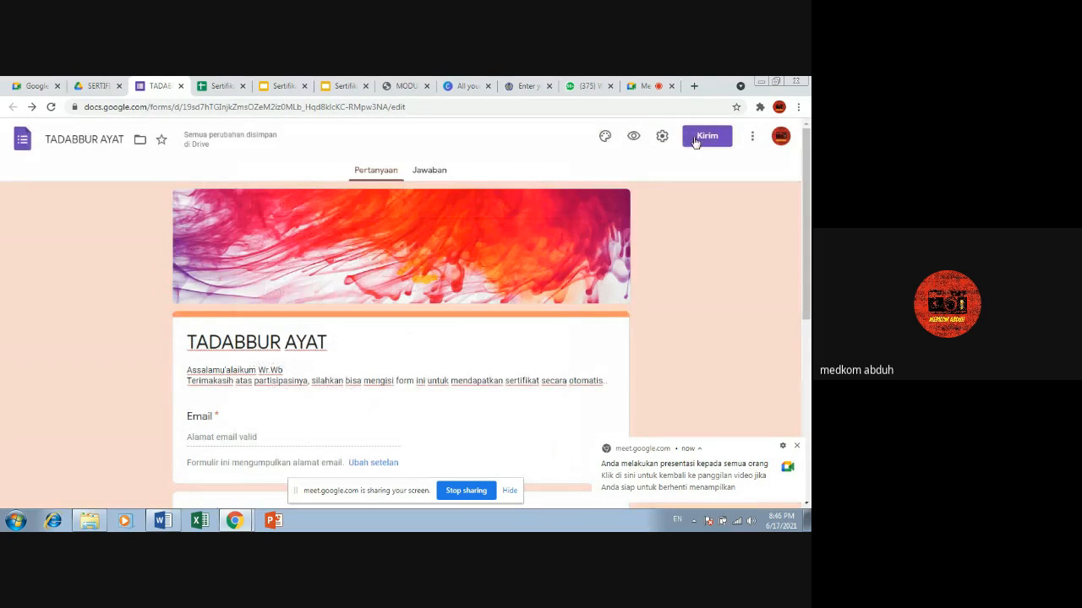
# Step: Review the form's email, link, and HTML embed sending options, and close the sending dialog
pyautogui.click(695, 140)
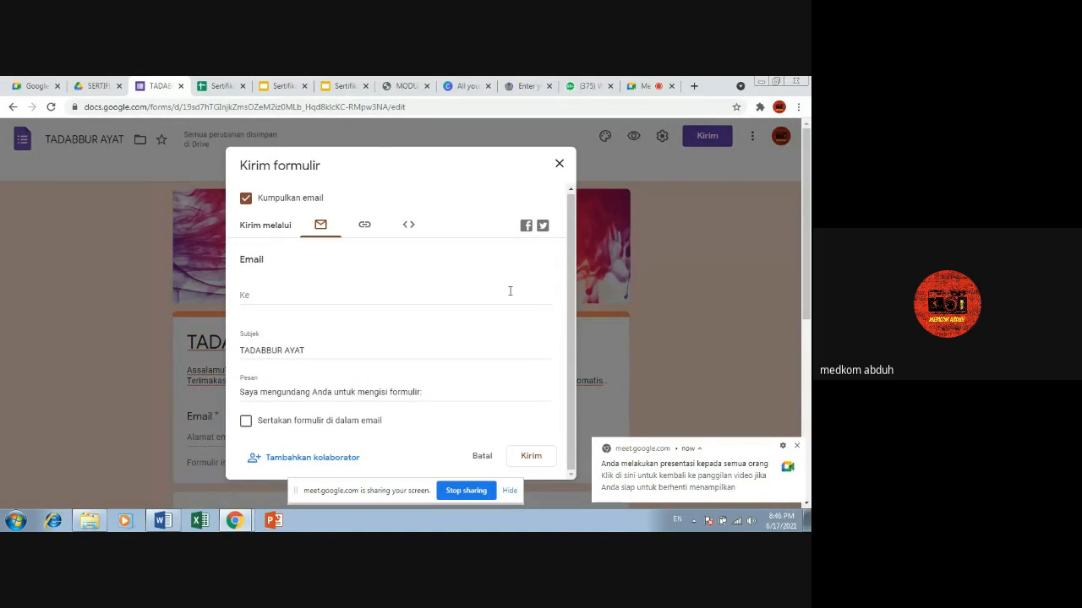
pyautogui.click(376, 230)
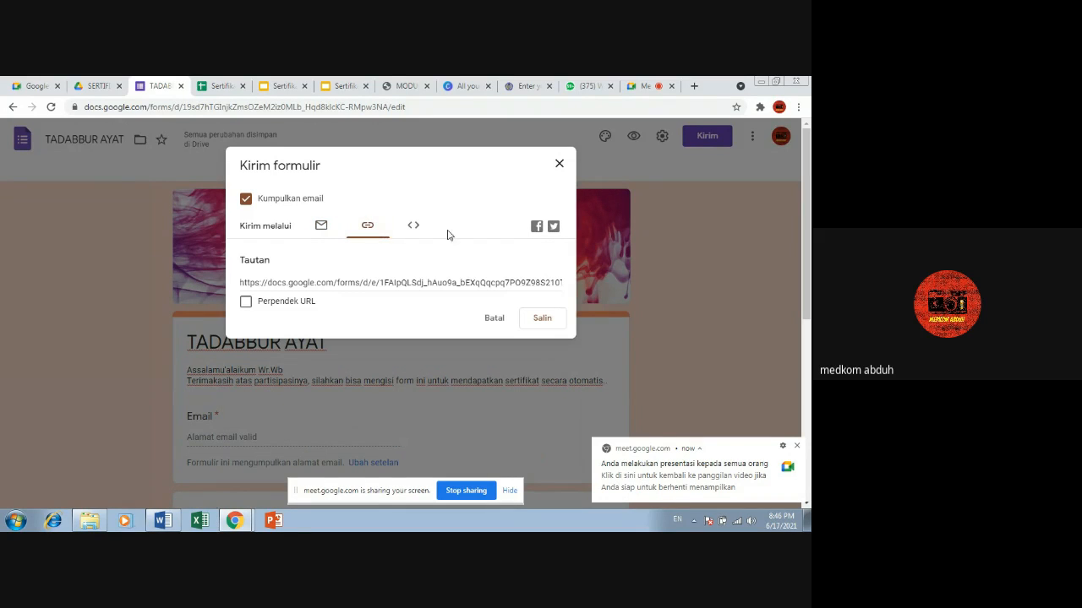
pyautogui.click(414, 228)
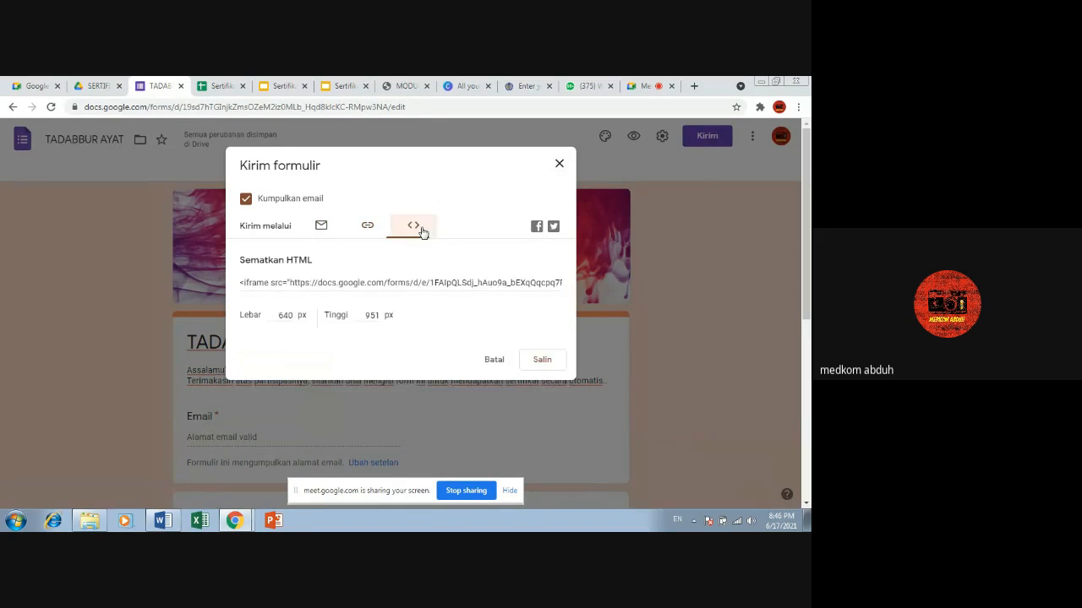
pyautogui.click(561, 164)
# Step: Preview the form, and open the respondent form from the link posted in the Google Meet chat
pyautogui.click(634, 136)
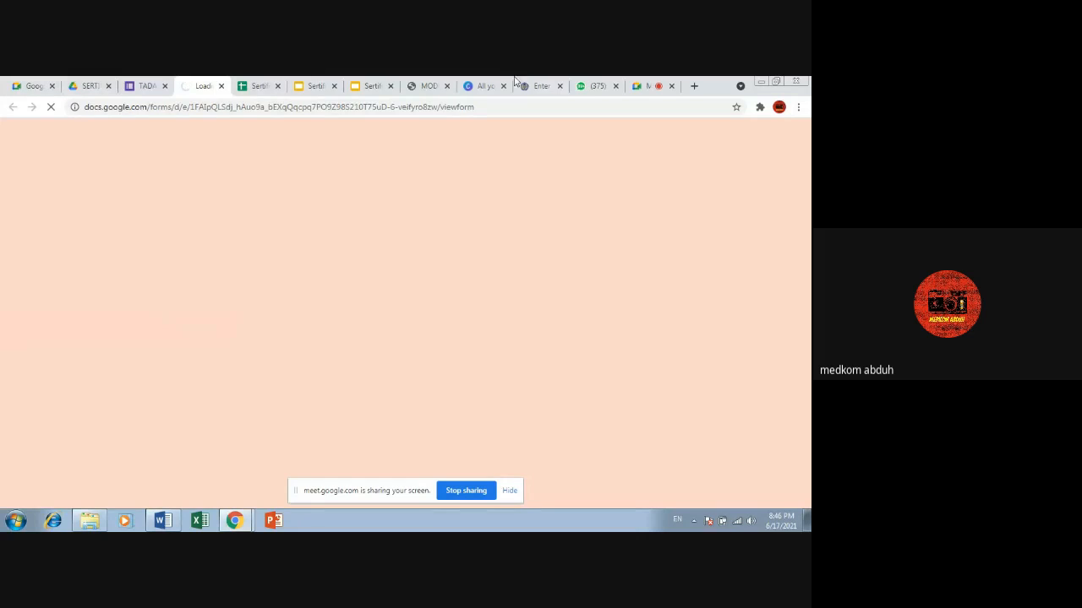
pyautogui.click(654, 87)
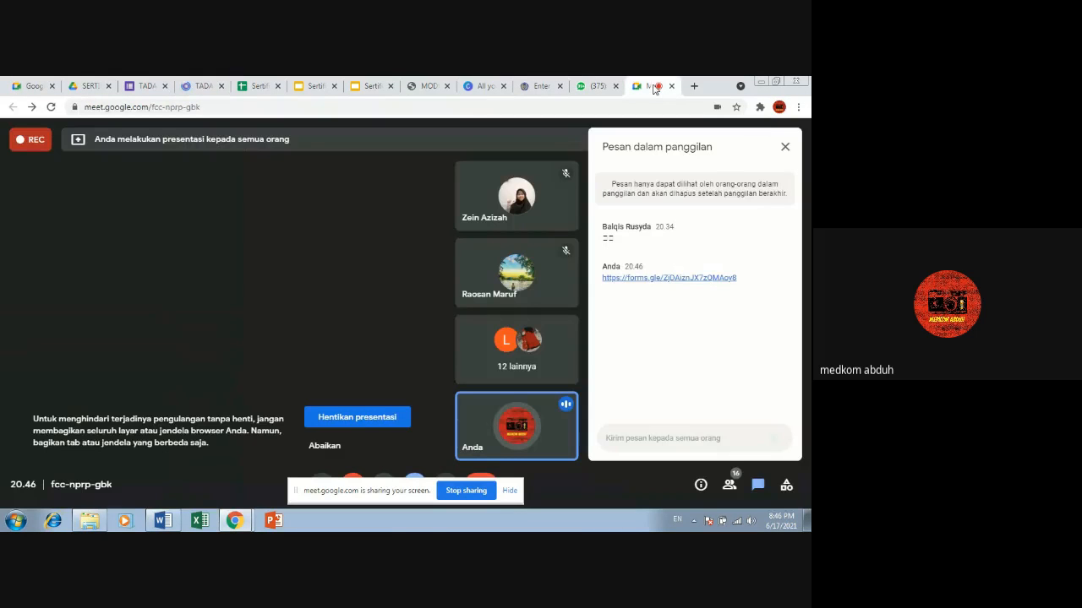
pyautogui.click(673, 279)
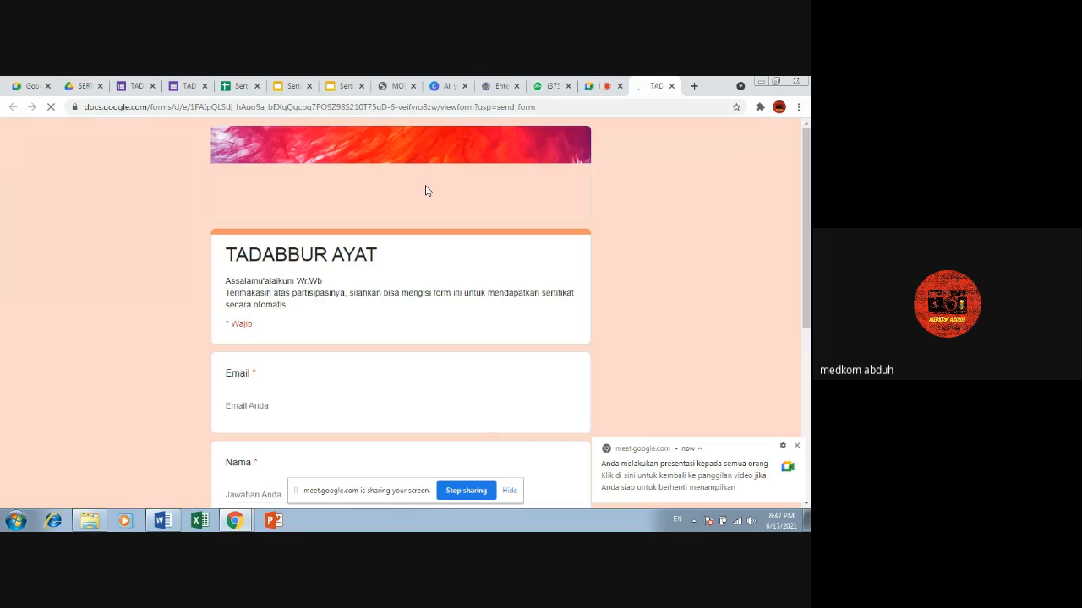
pyautogui.scroll(-2, 290, 365)
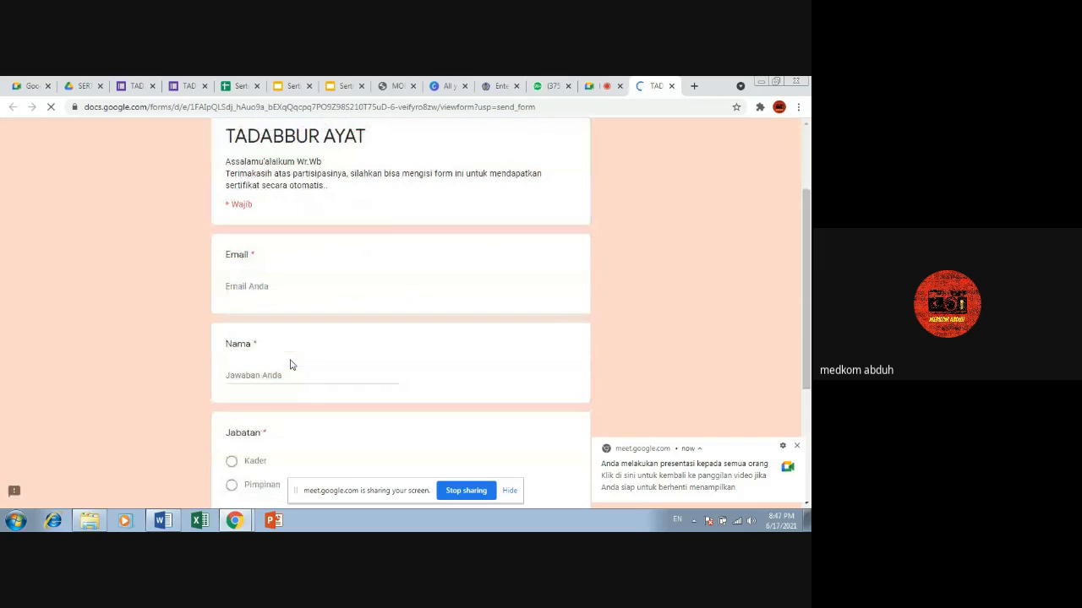
# Step: Look over the respondent form's questions and enter the respondent's email address
pyautogui.click(260, 286)
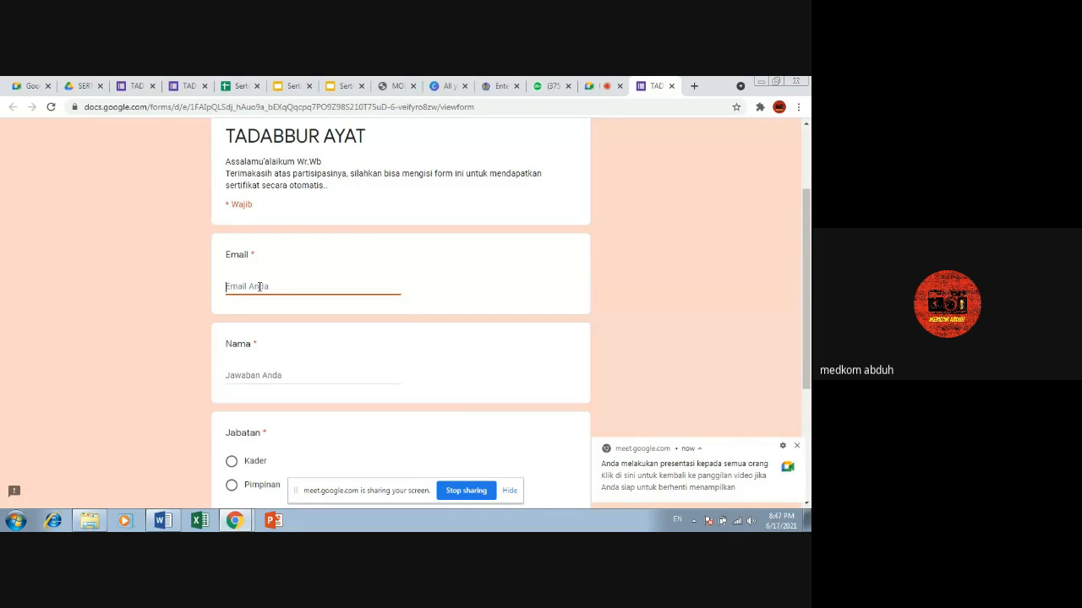
pyautogui.moveTo(807, 254); pyautogui.dragTo(809, 219)
pyautogui.scroll(-3, 304, 355)
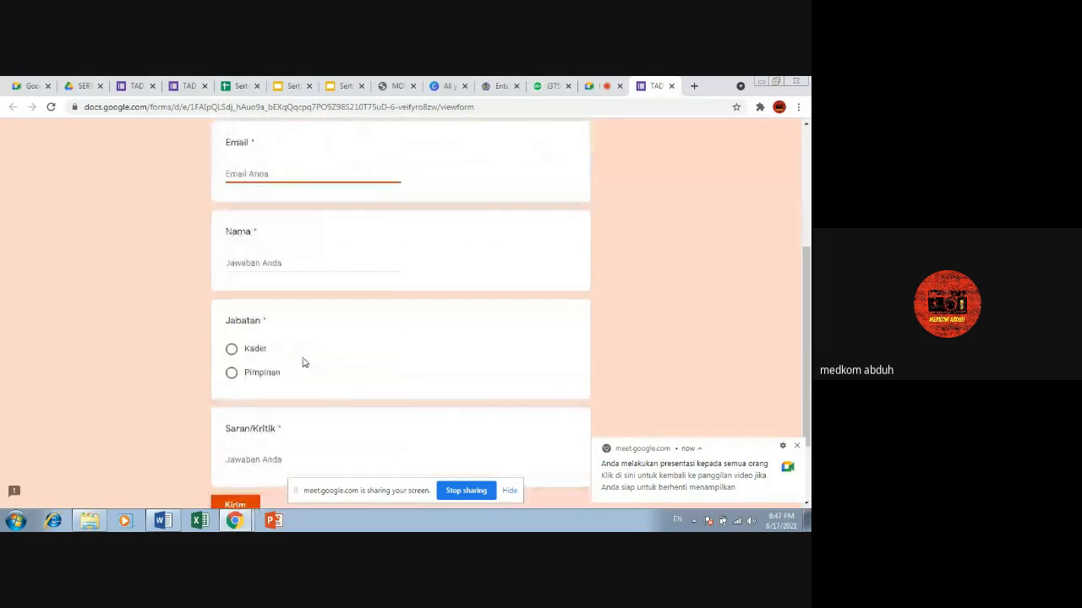
pyautogui.scroll(1, 264, 258)
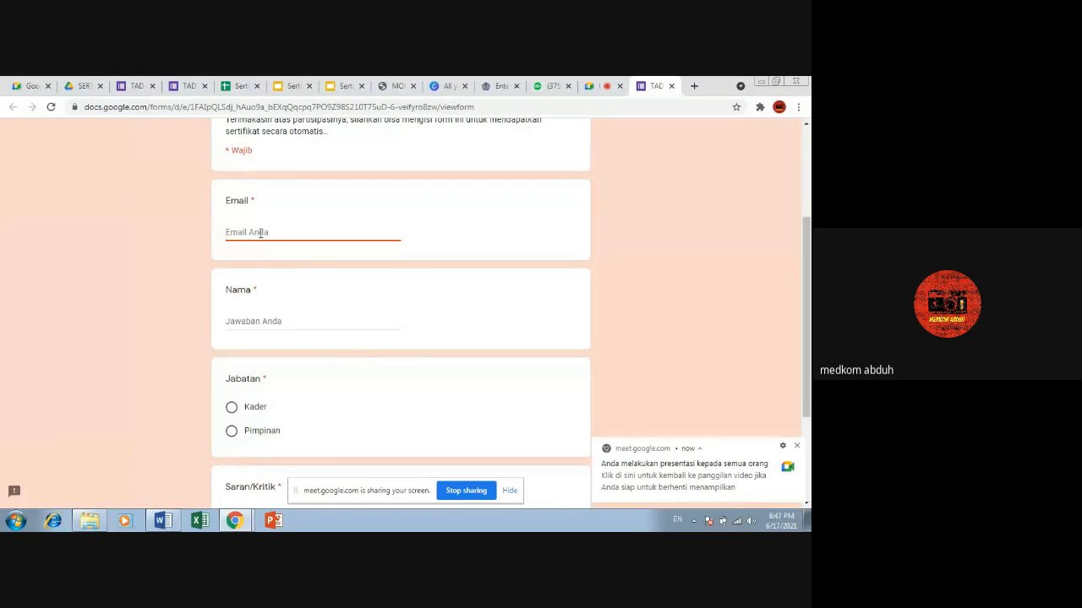
pyautogui.write('I')
pyautogui.press('BackSpace')
pyautogui.write('I')
pyautogui.press('BackSpace')
pyautogui.press('BackSpace')
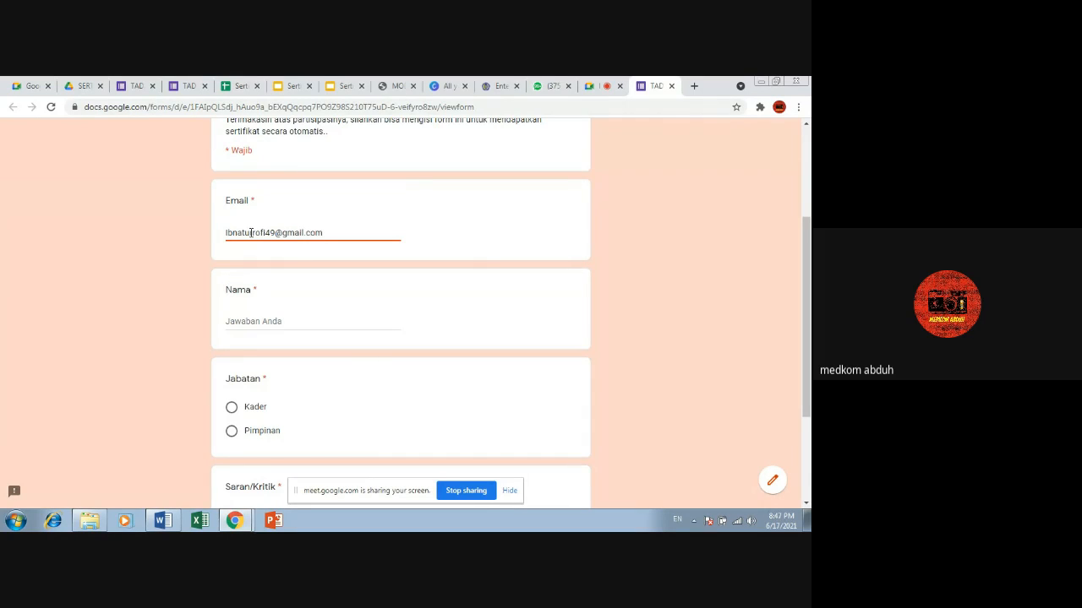
# Step: Fill in the respondent's name and choose Pimpinan for Jabatan
pyautogui.click(284, 322)
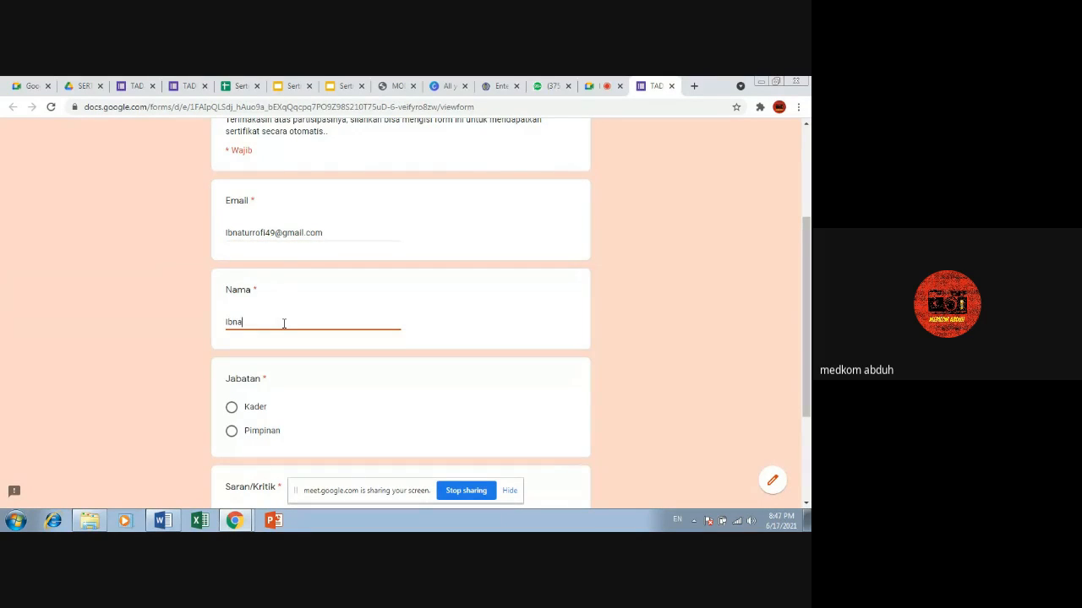
pyautogui.click(231, 431)
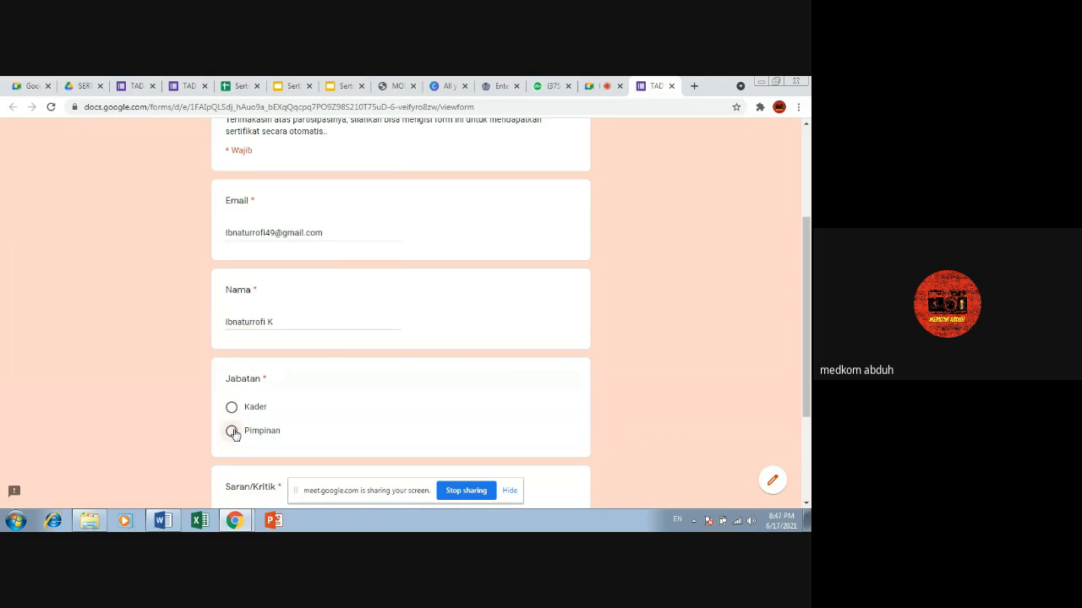
# Step: Enter "Good Job, semoga lain kali bisa lebih meriah." as the Saran/Kritik answer, review the answers, and submit the form
pyautogui.scroll(-2, 230, 422)
pyautogui.click(230, 358)
pyautogui.write('c')
pyautogui.write('ood Job,')
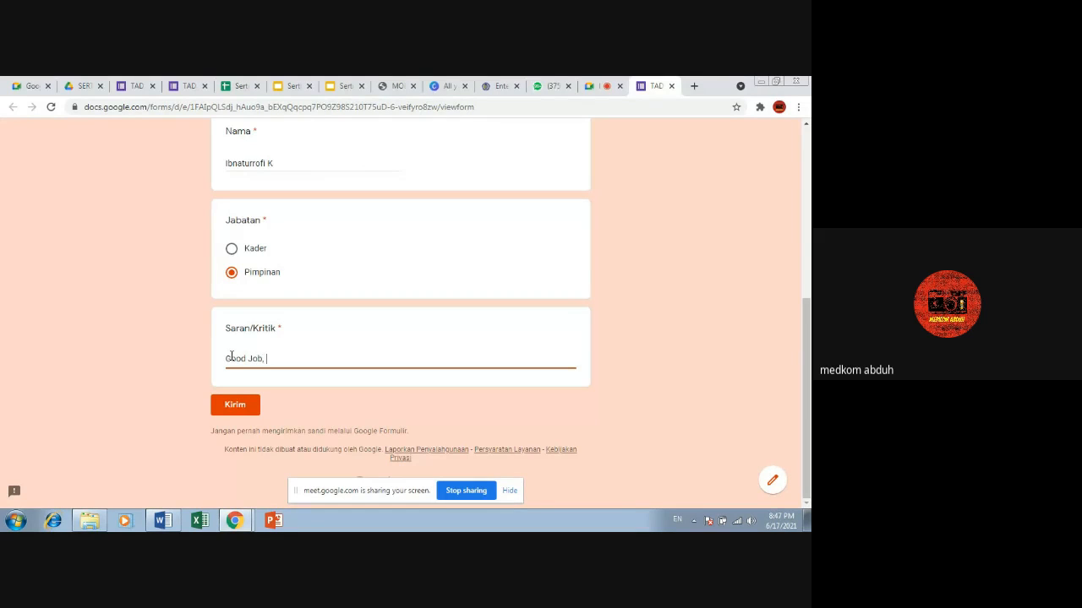
pyautogui.write(' semoga lain kali bisa lebih meriah')
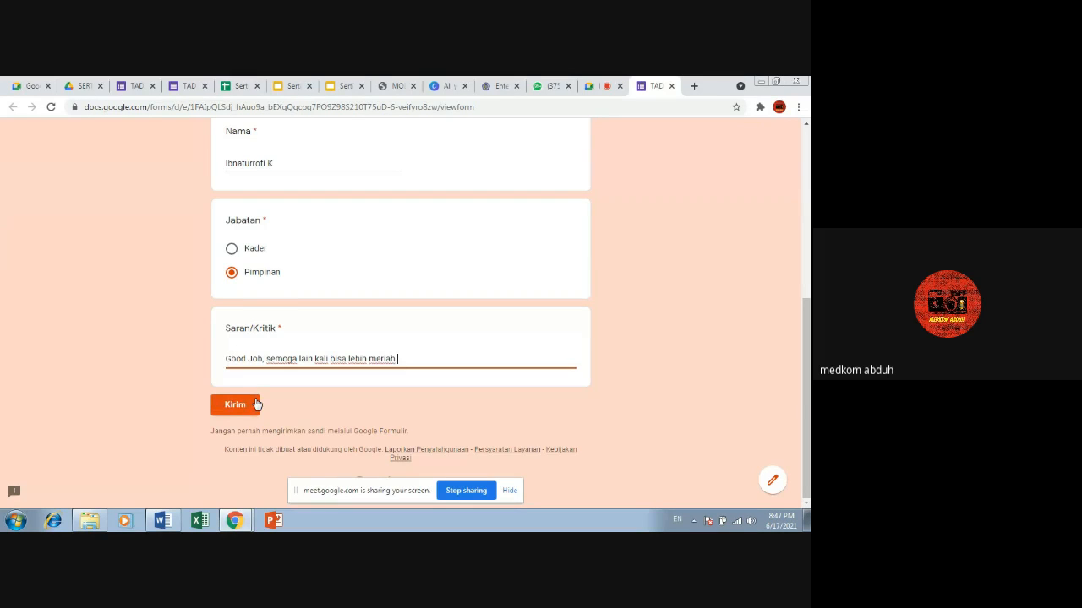
pyautogui.scroll(4, 279, 347)
pyautogui.scroll(-4, 279, 347)
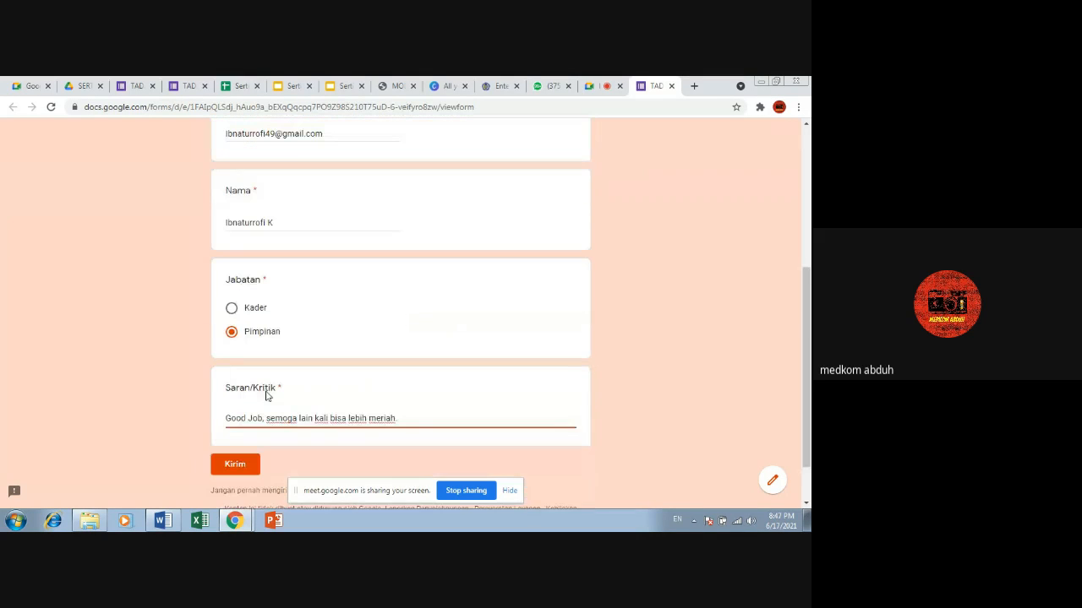
pyautogui.click(236, 464)
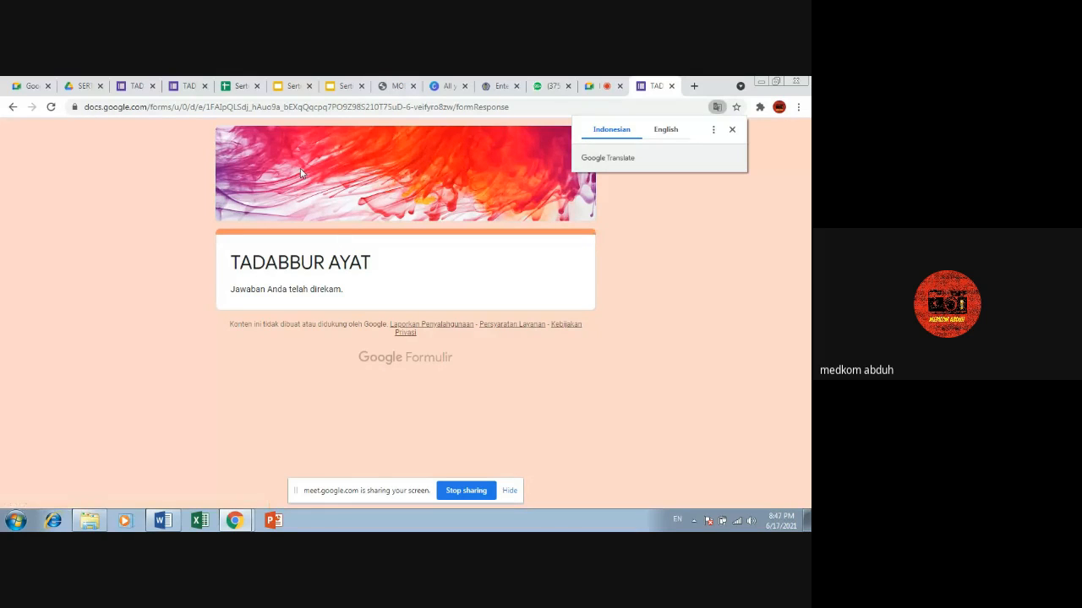
# Step: Open a new browser tab, and switch back to the SERTIFIKAT TADABBUR 2 folder in Google Drive
pyautogui.click(694, 86)
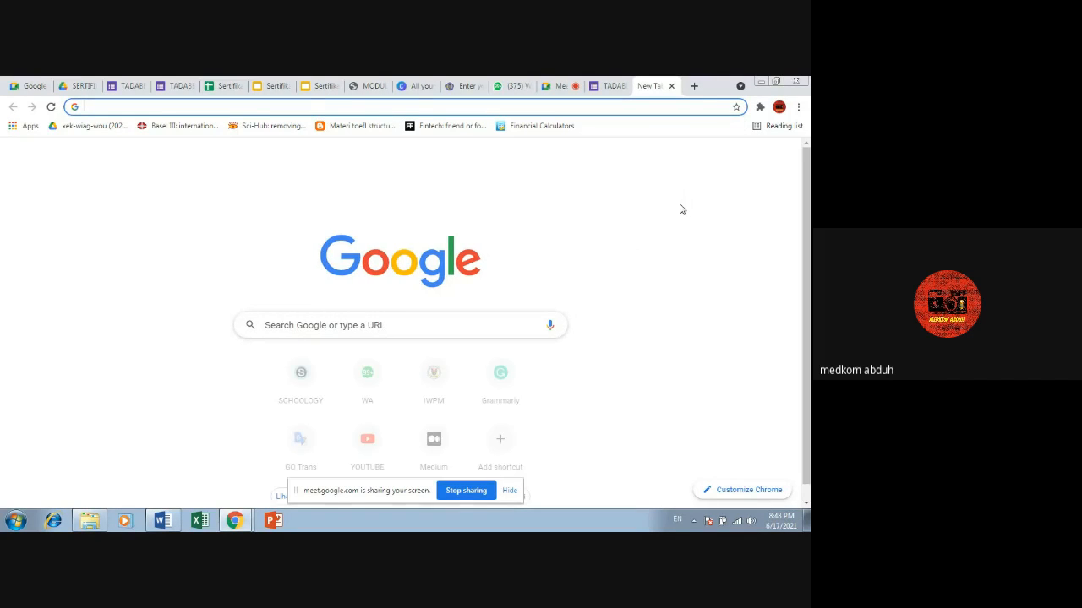
pyautogui.click(407, 107)
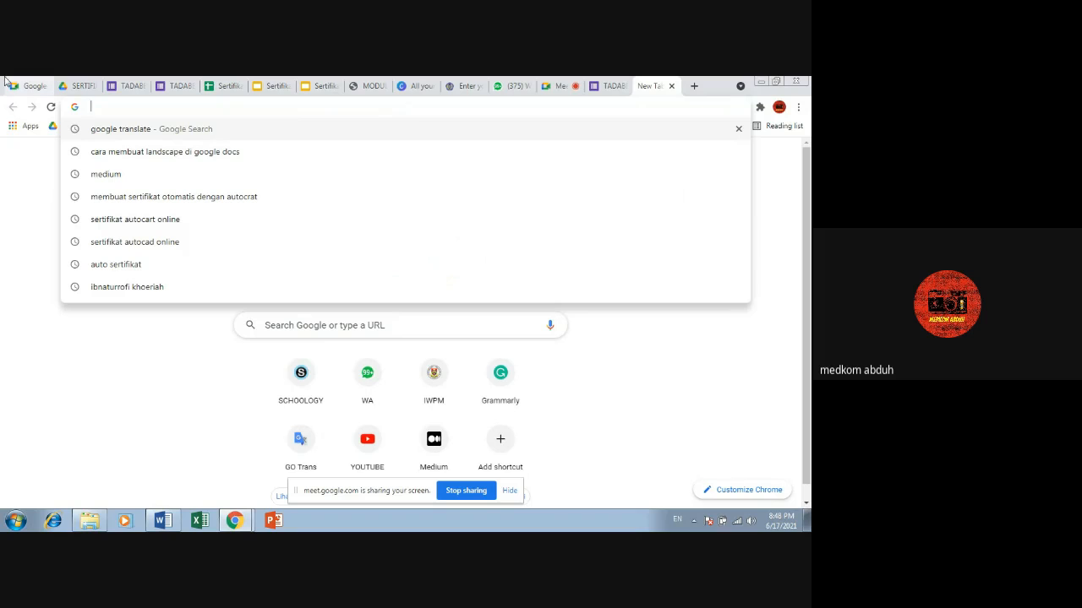
pyautogui.click(43, 86)
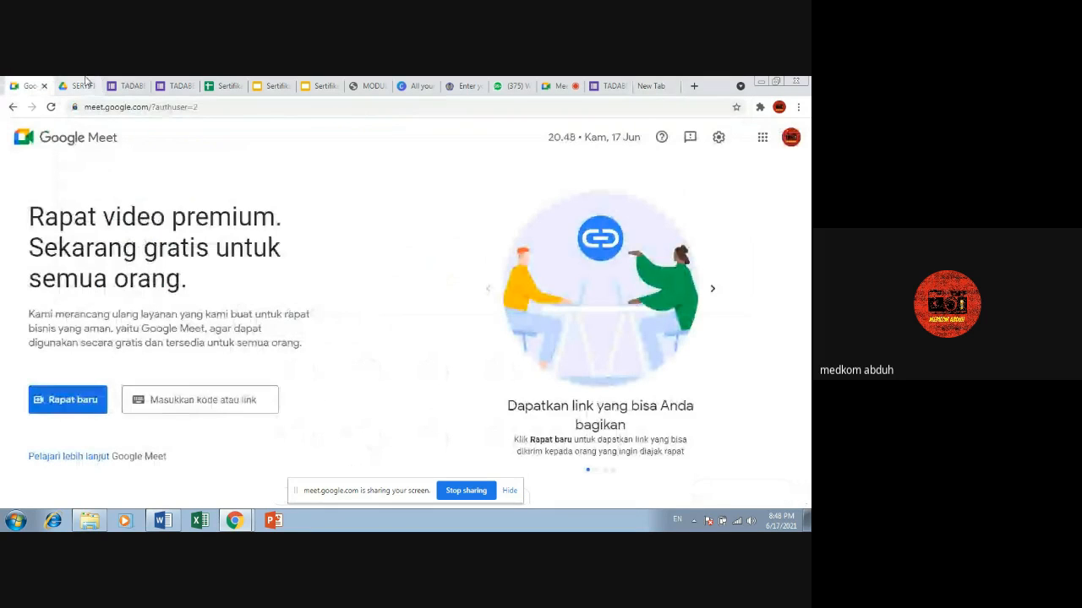
pyautogui.click(85, 84)
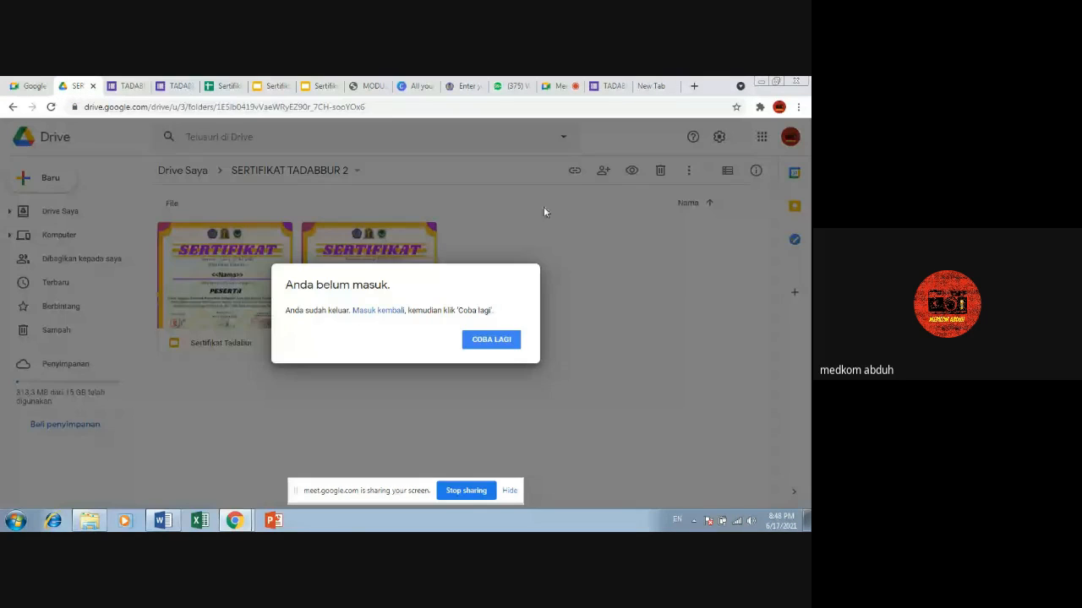
# Step: Retry and reload the SERTIFIKAT TADABBUR 2 folder in Google Drive, checking the Google Meet call while it loads
pyautogui.click(489, 340)
pyautogui.click(490, 341)
pyautogui.click(400, 107)
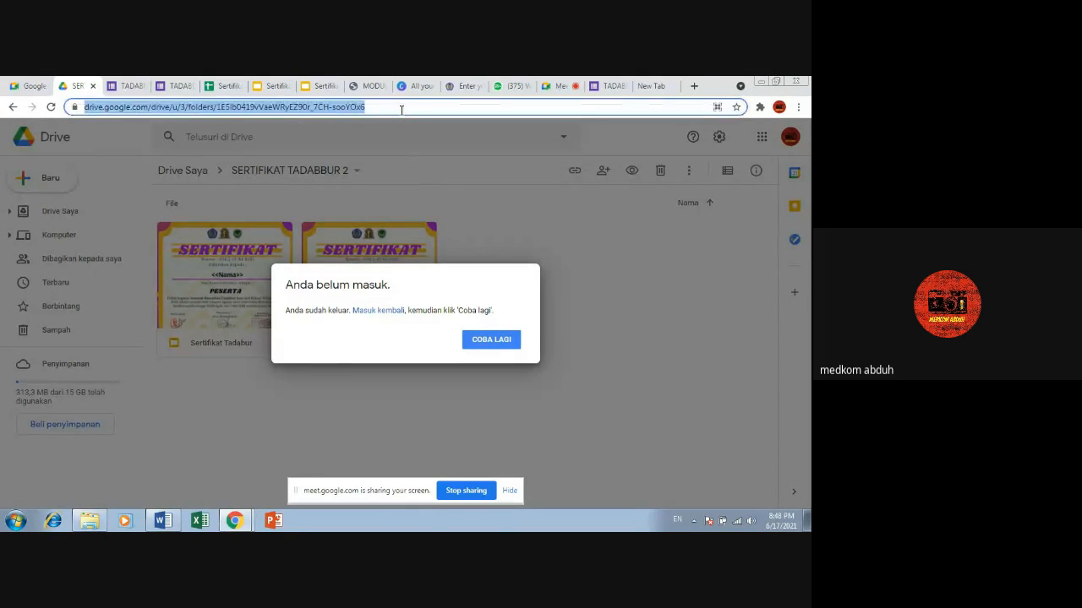
pyautogui.press('Return')
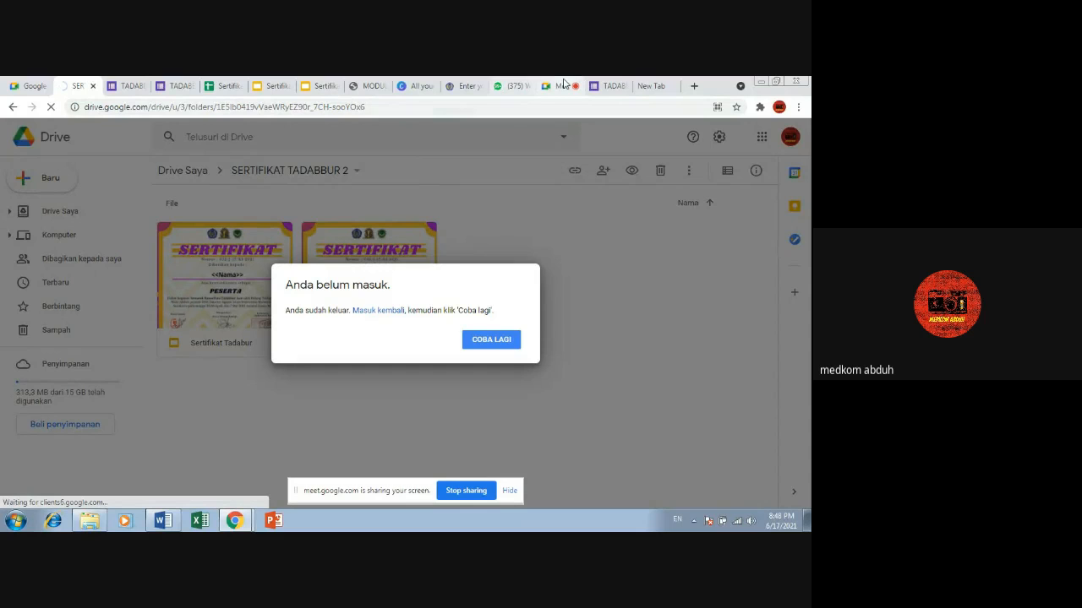
pyautogui.click(565, 84)
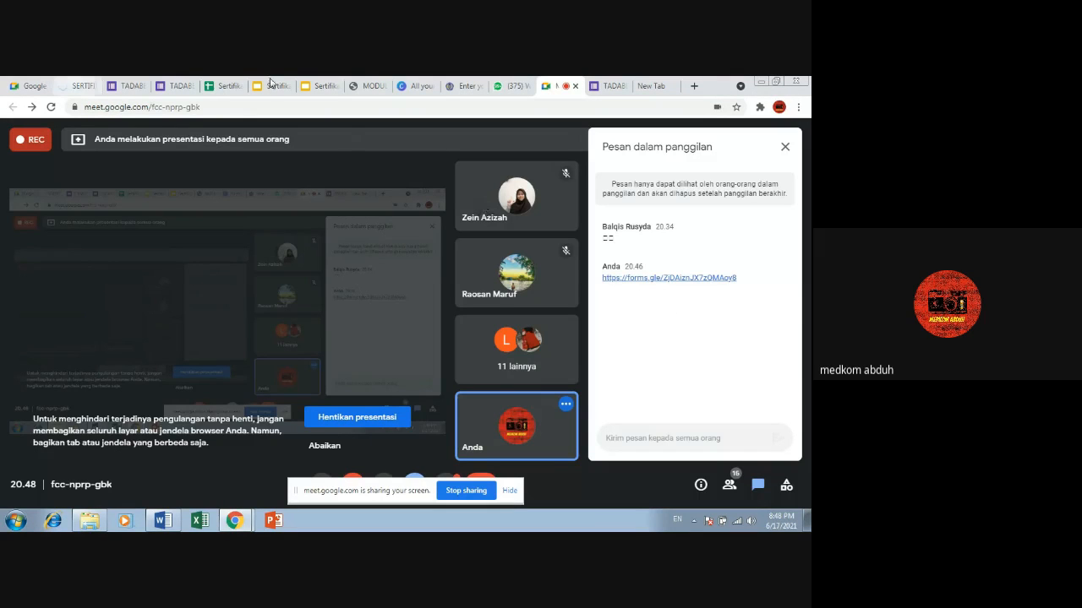
pyautogui.click(71, 86)
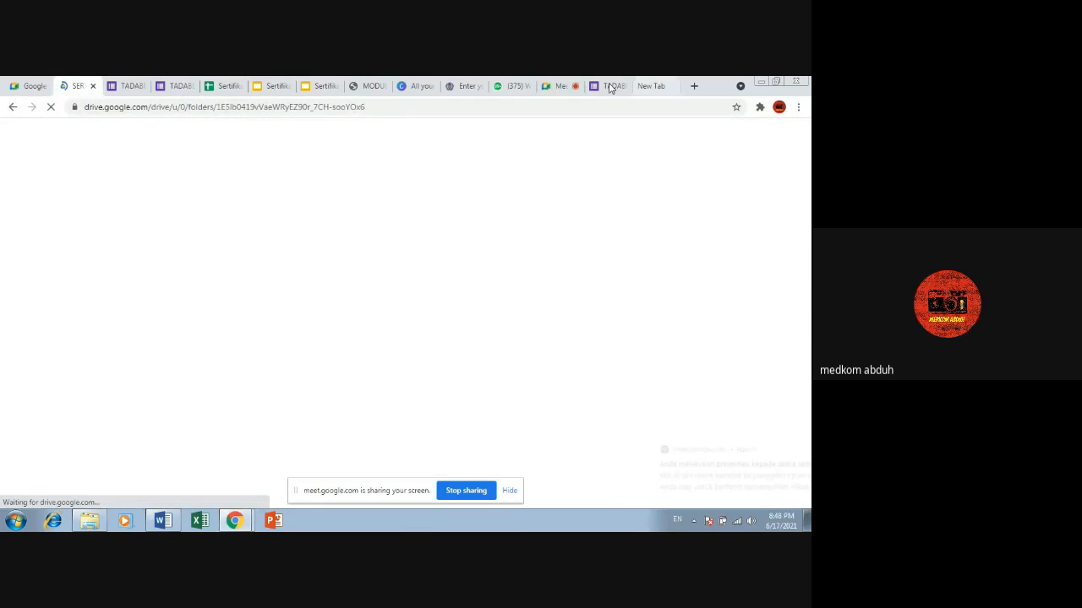
pyautogui.click(560, 86)
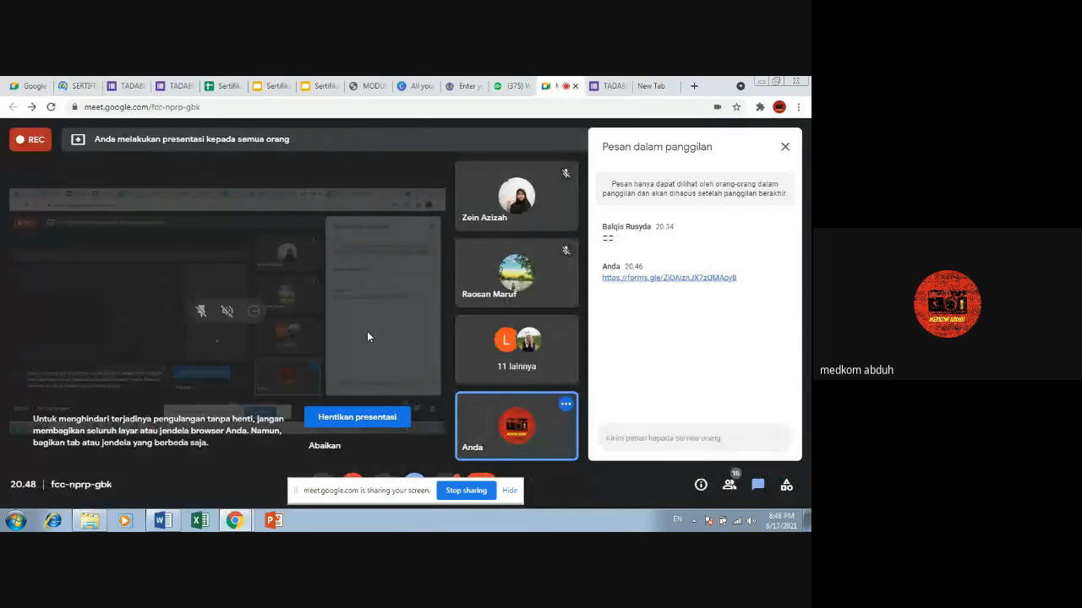
pyautogui.click(80, 85)
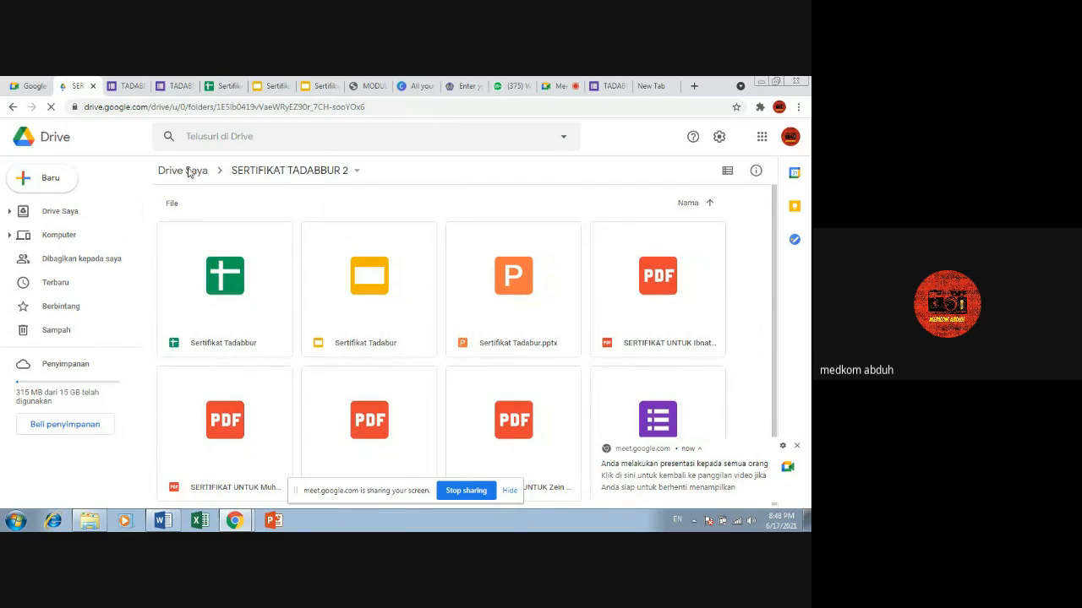
# Step: Go to Drive Saya and reopen the SERTIFIKAT TADABBUR 2 folder from there
pyautogui.click(78, 214)
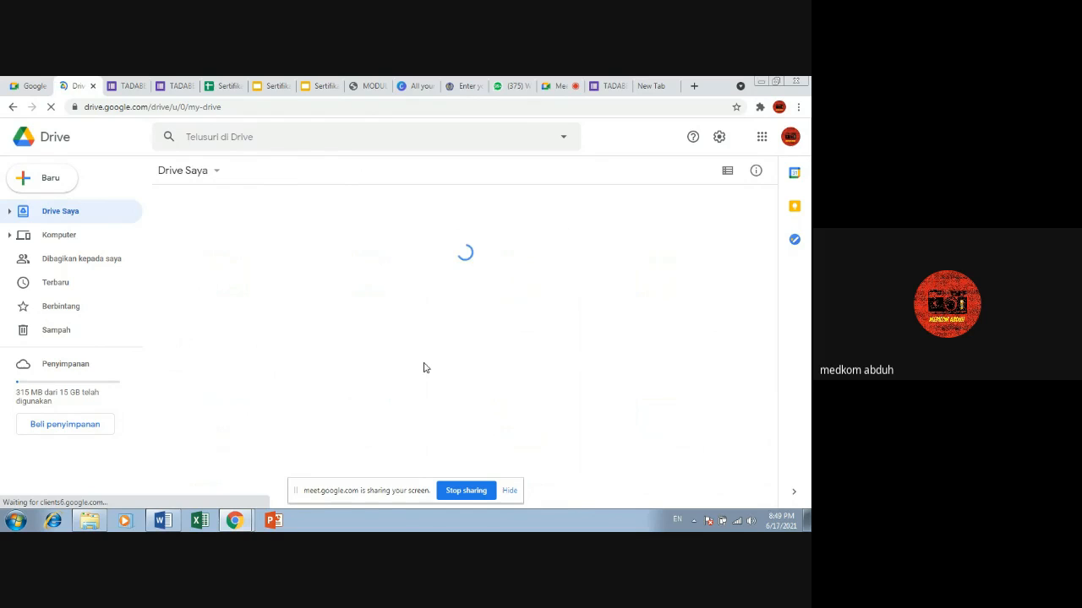
pyautogui.scroll(-2, 684, 274)
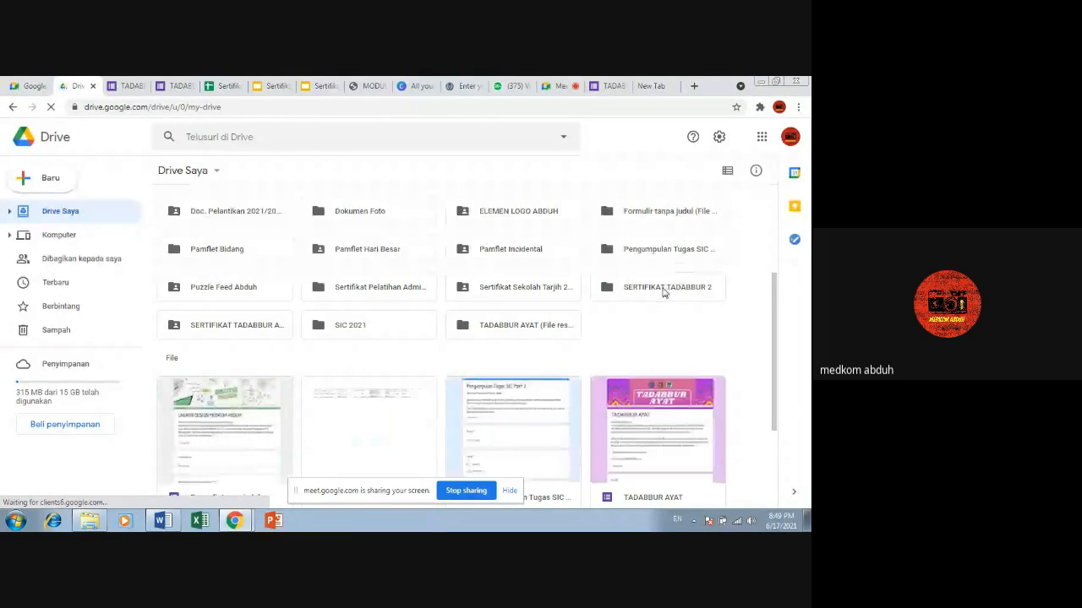
pyautogui.doubleClick(660, 298)
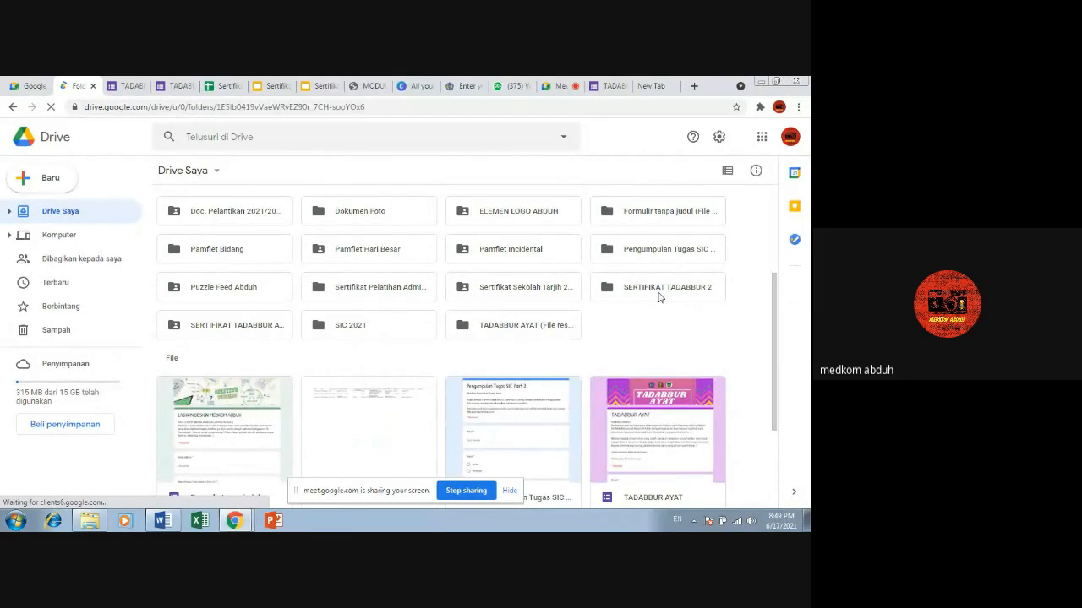
# Step: Check the form responses and merged document links in the Sertifikat Tadabbur spreadsheet, and return to the Drive folder
pyautogui.click(229, 82)
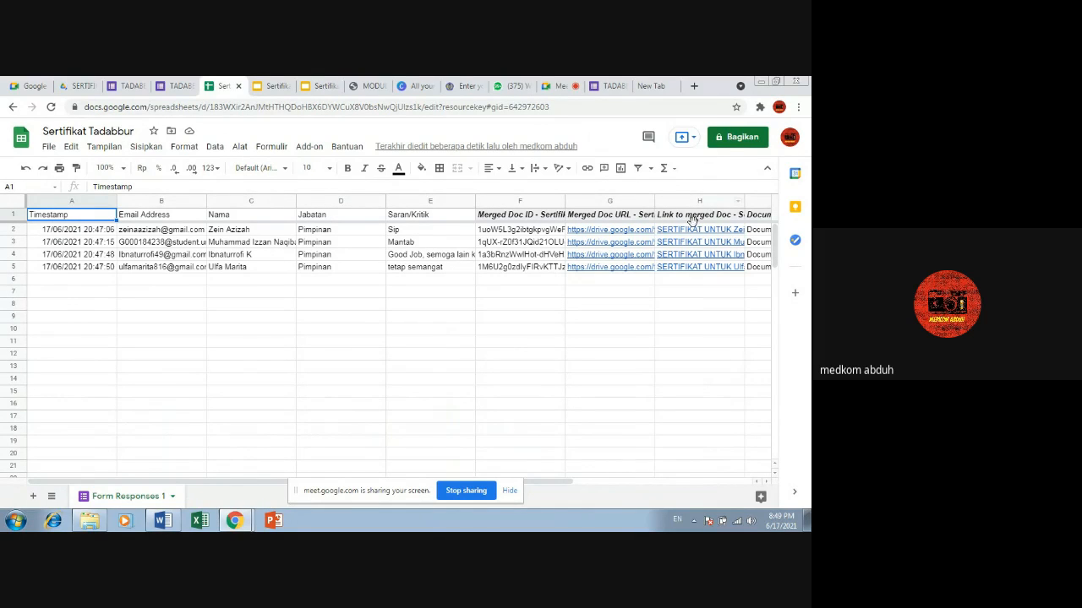
pyautogui.click(170, 84)
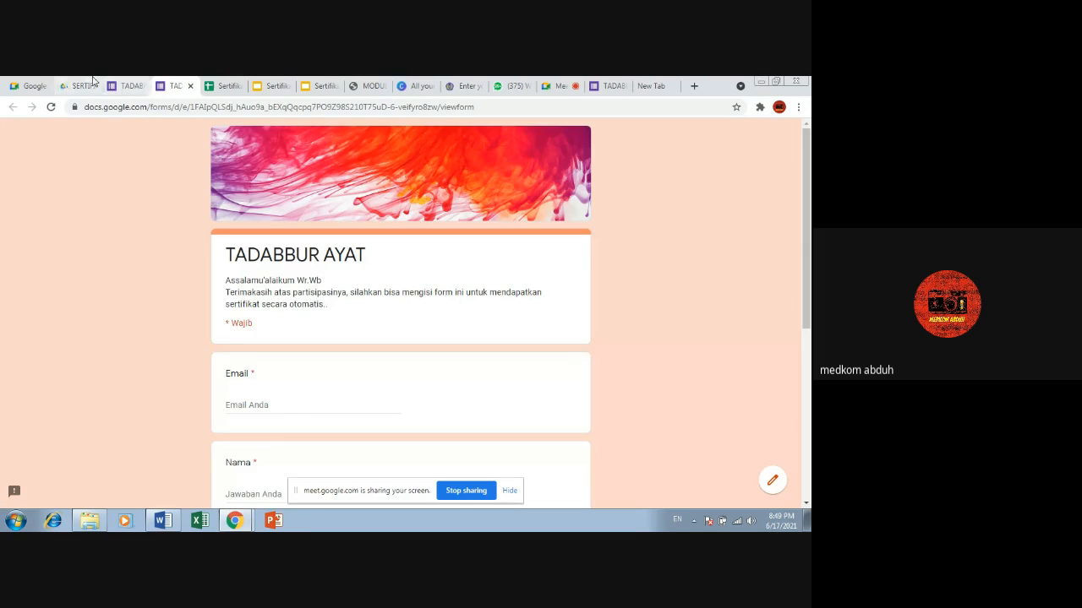
pyautogui.click(93, 82)
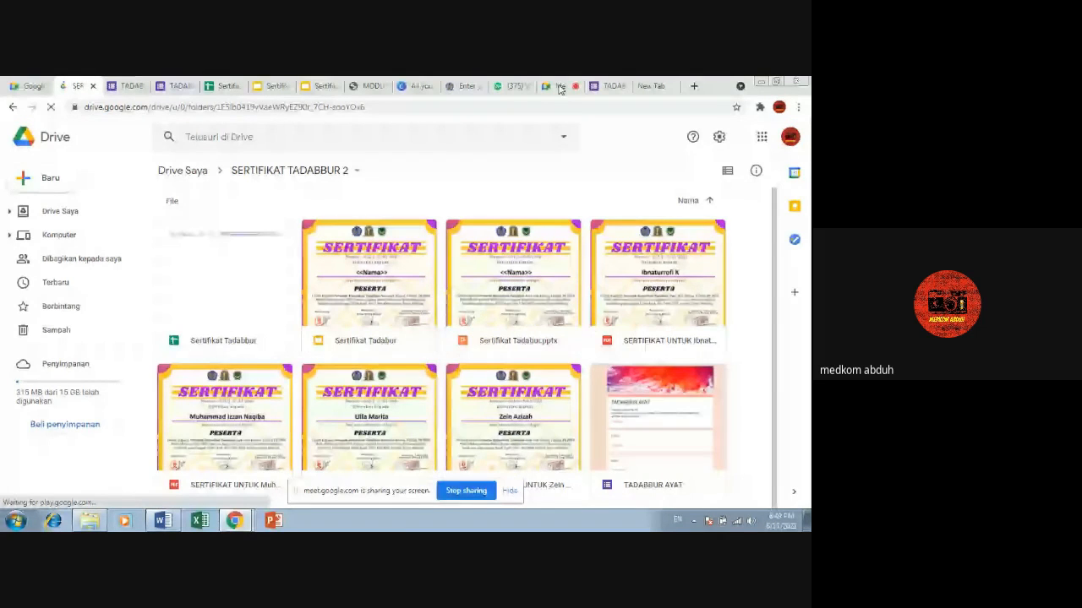
# Step: Check the Google Meet chat, hide the screen-sharing notice, and return to the SERTIFIKAT TADABBUR 2 folder
pyautogui.click(559, 87)
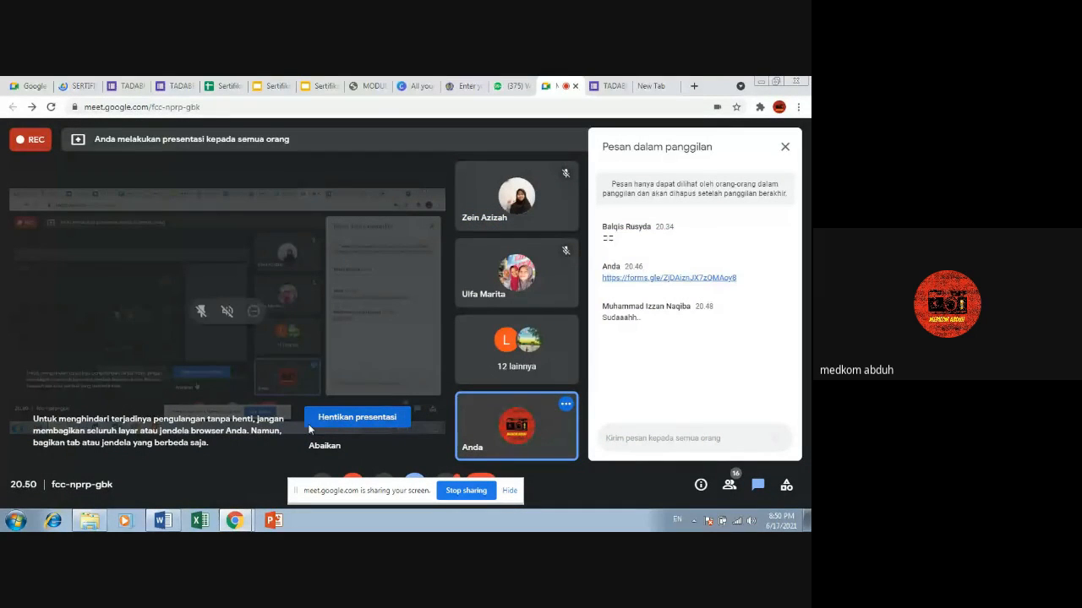
pyautogui.click(86, 85)
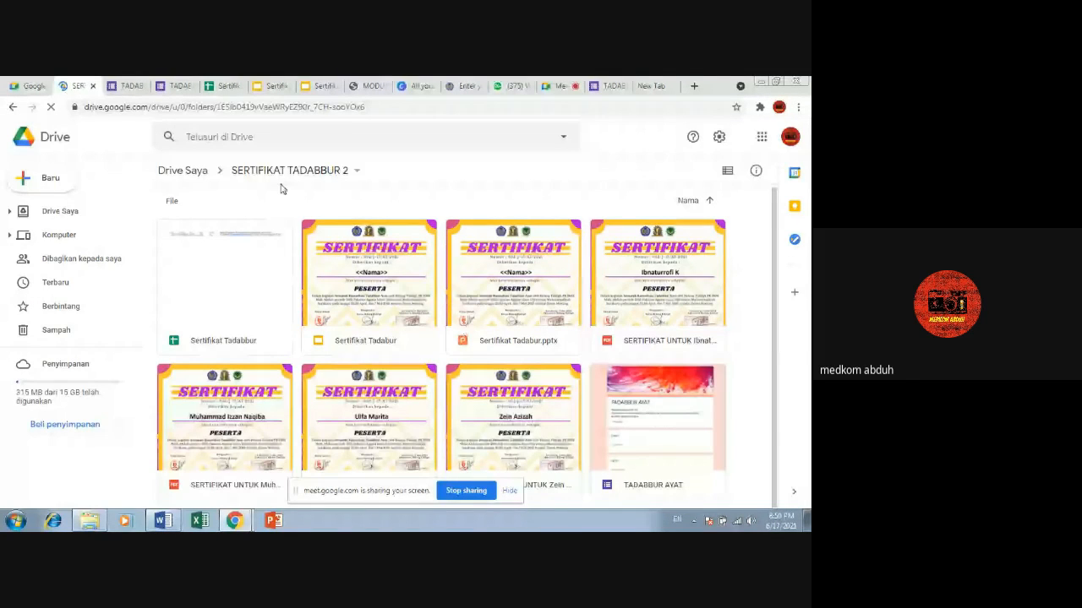
pyautogui.click(564, 84)
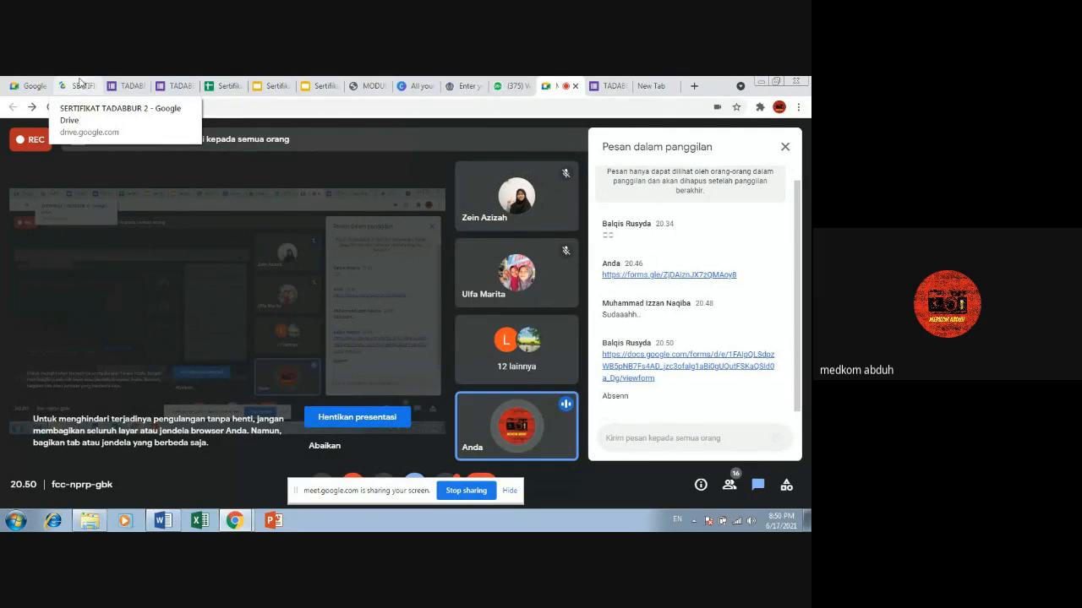
pyautogui.click(507, 492)
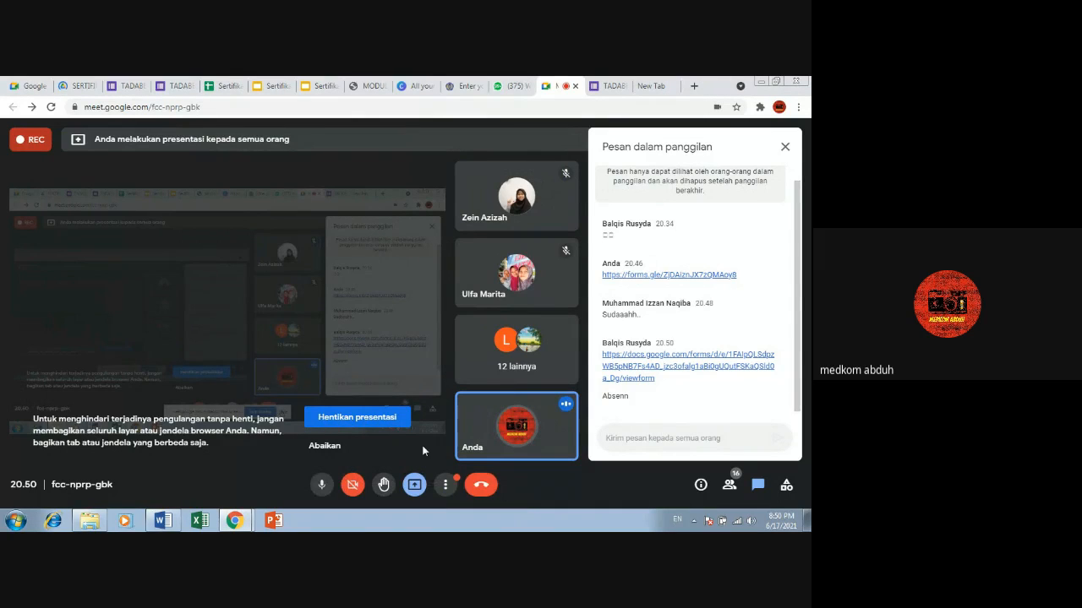
pyautogui.click(78, 86)
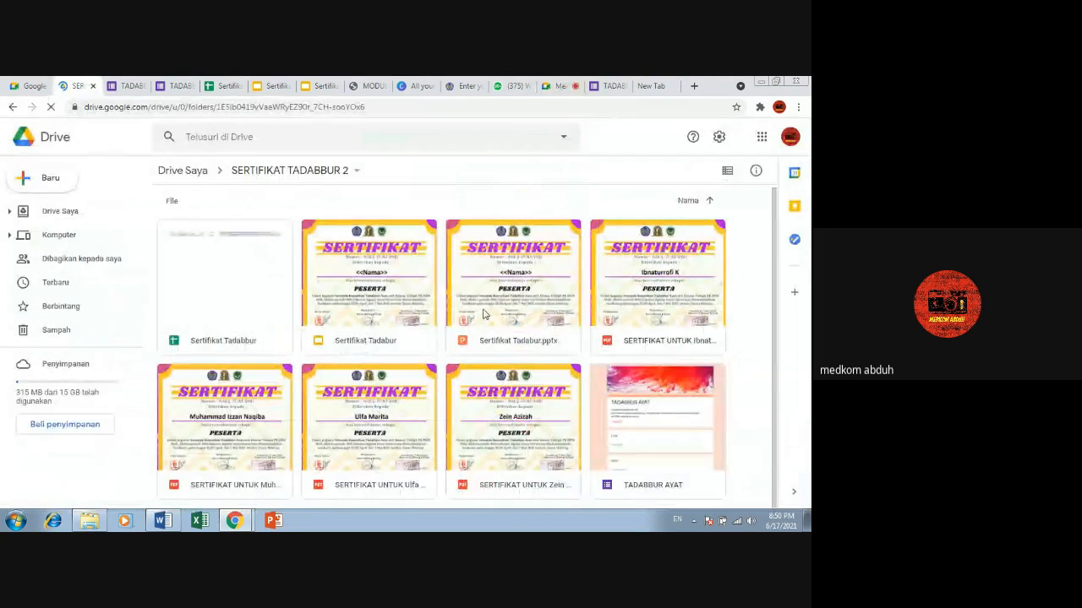
# Step: Look over the participants' generated PDF certificates in the SERTIFIKAT TADABBUR 2 folder
pyautogui.scroll(-2, 549, 313)
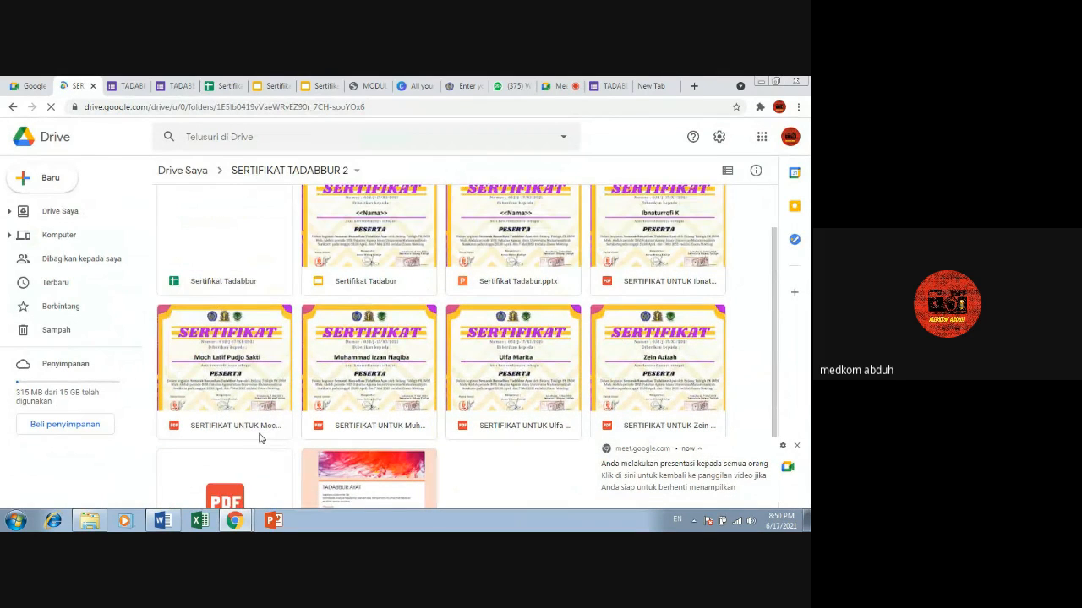
pyautogui.scroll(-1, 261, 437)
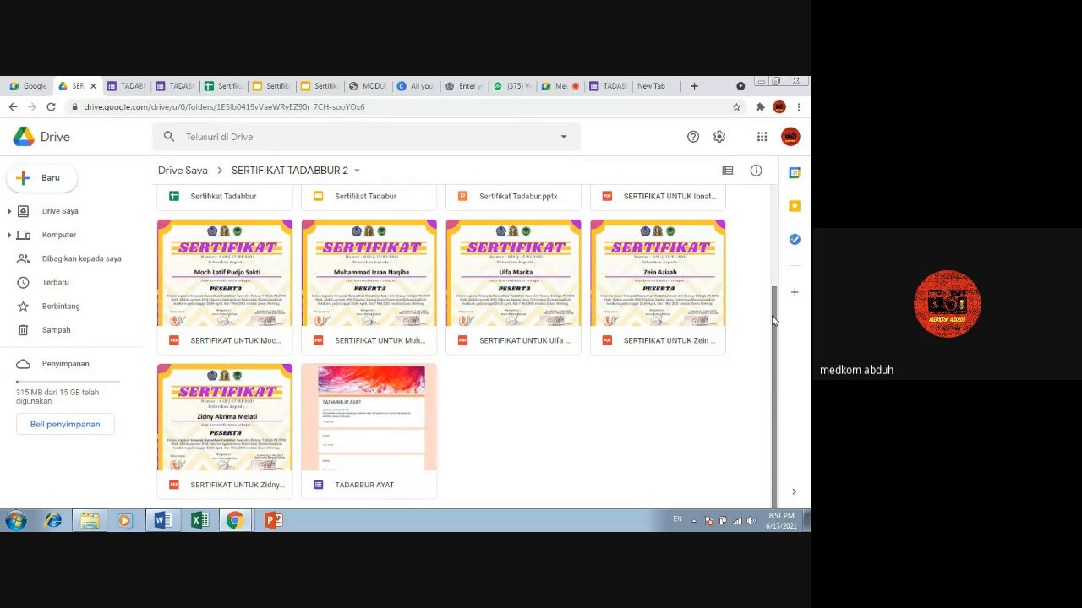
pyautogui.scroll(3, 701, 350)
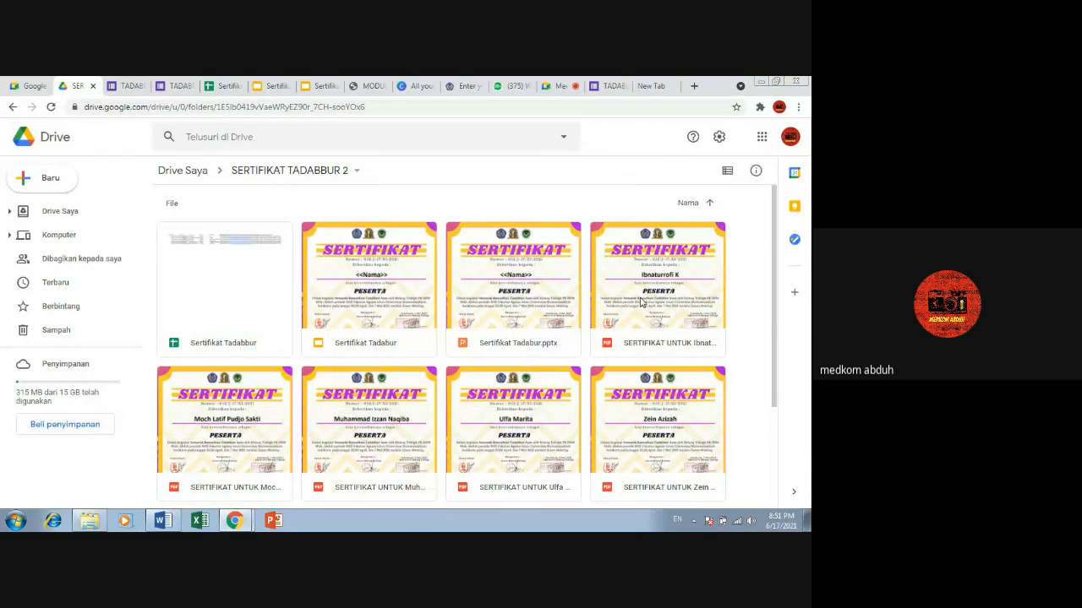
pyautogui.scroll(-3, 626, 313)
pyautogui.scroll(-1, 339, 363)
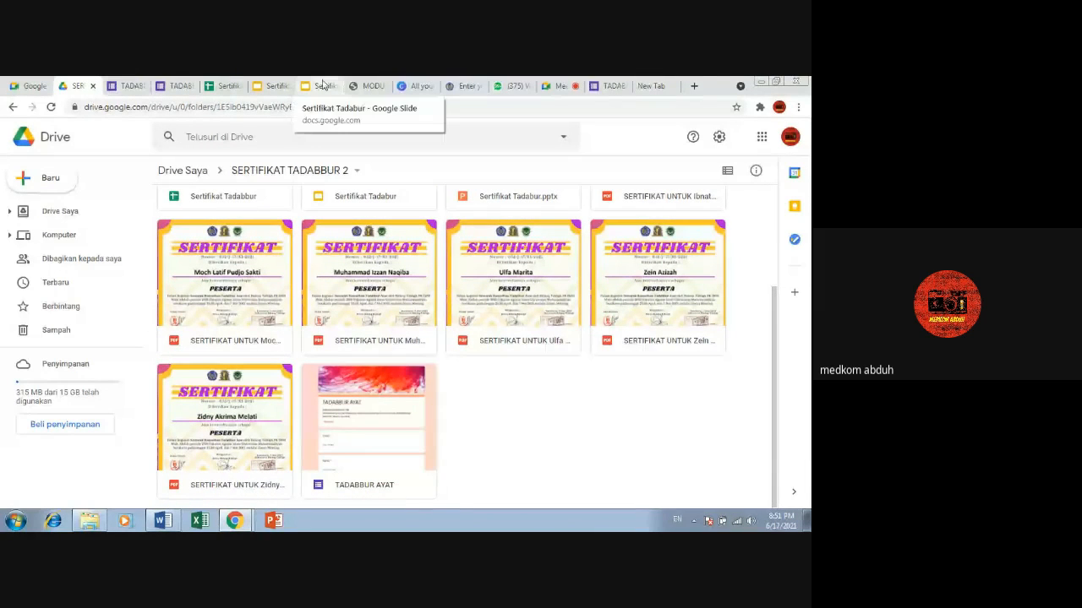
# Step: Switch to the Google Meet call, look over the participant list, and stop presenting the screen
pyautogui.click(509, 87)
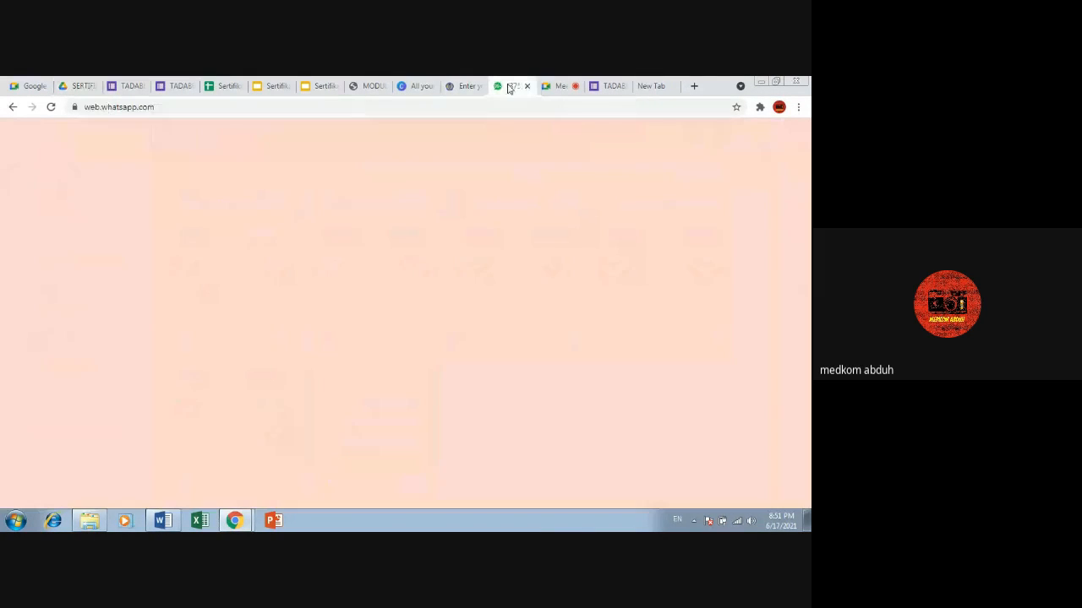
pyautogui.click(573, 86)
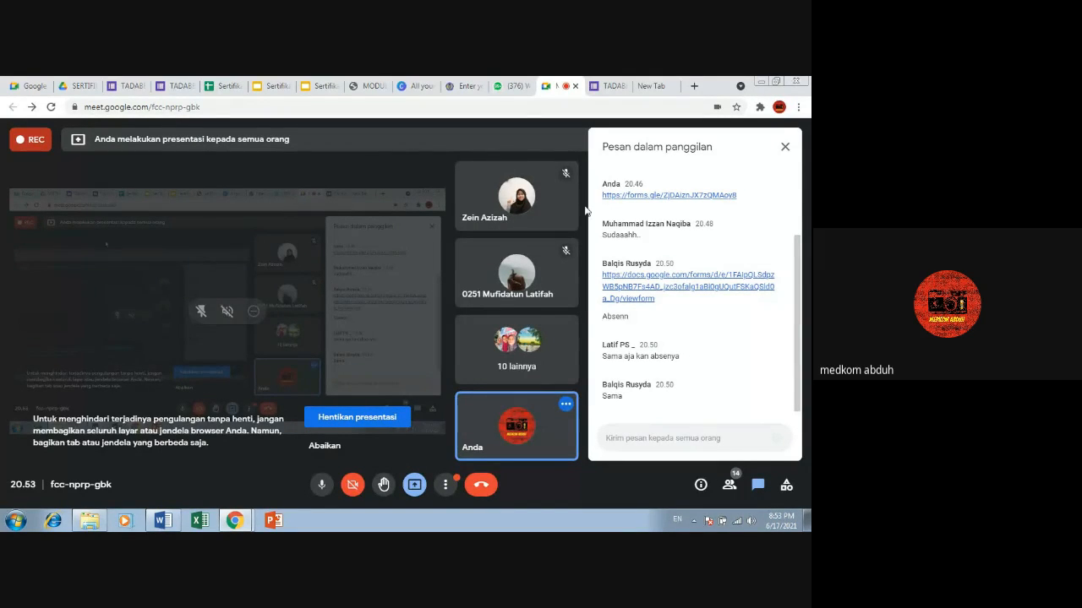
pyautogui.click(727, 487)
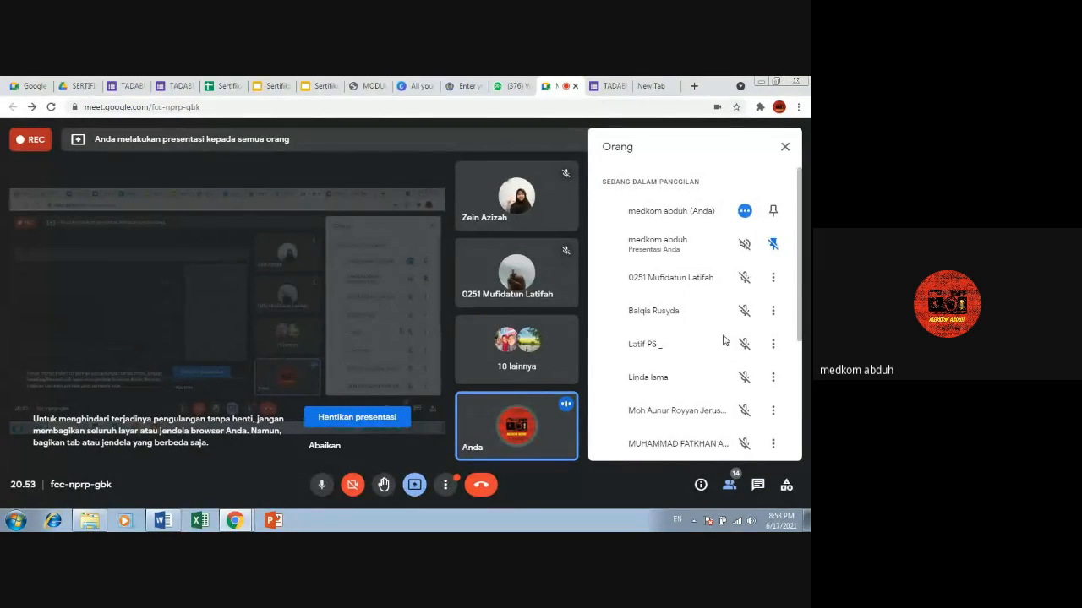
pyautogui.scroll(-3, 723, 339)
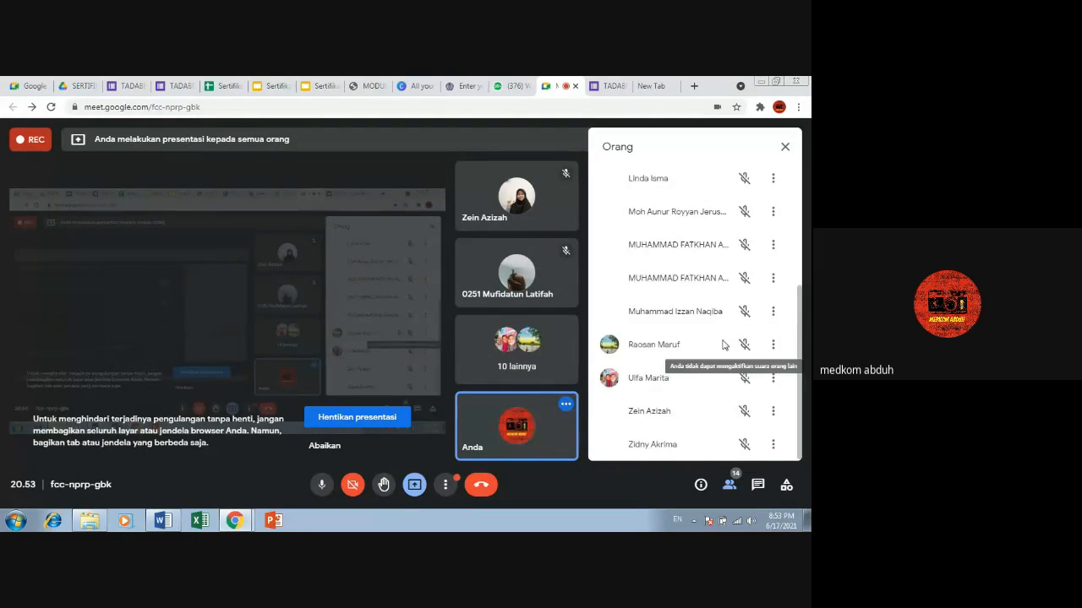
pyautogui.click(730, 486)
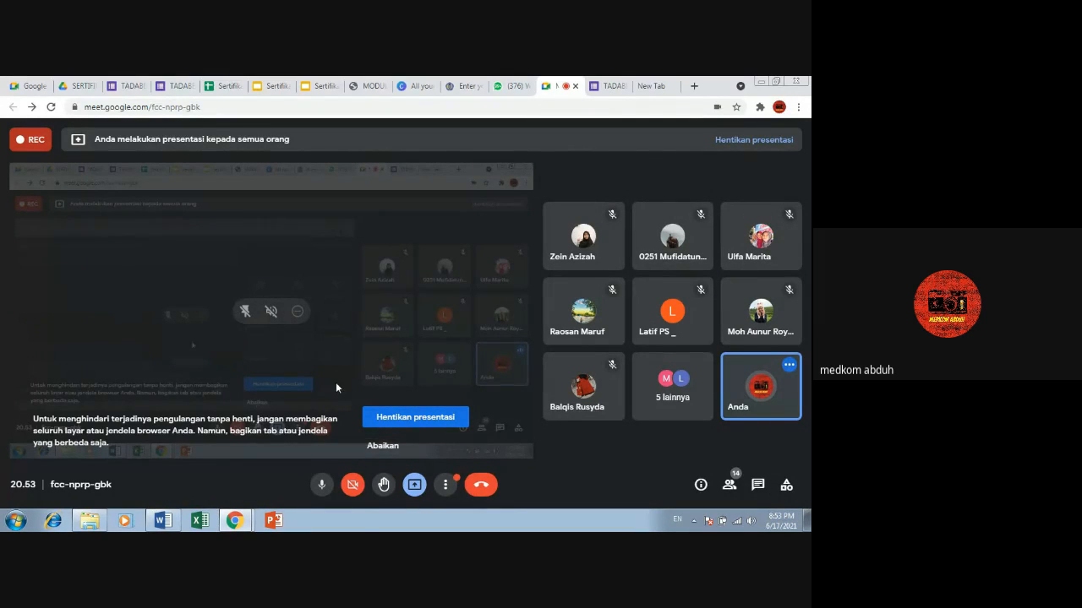
pyautogui.click(408, 427)
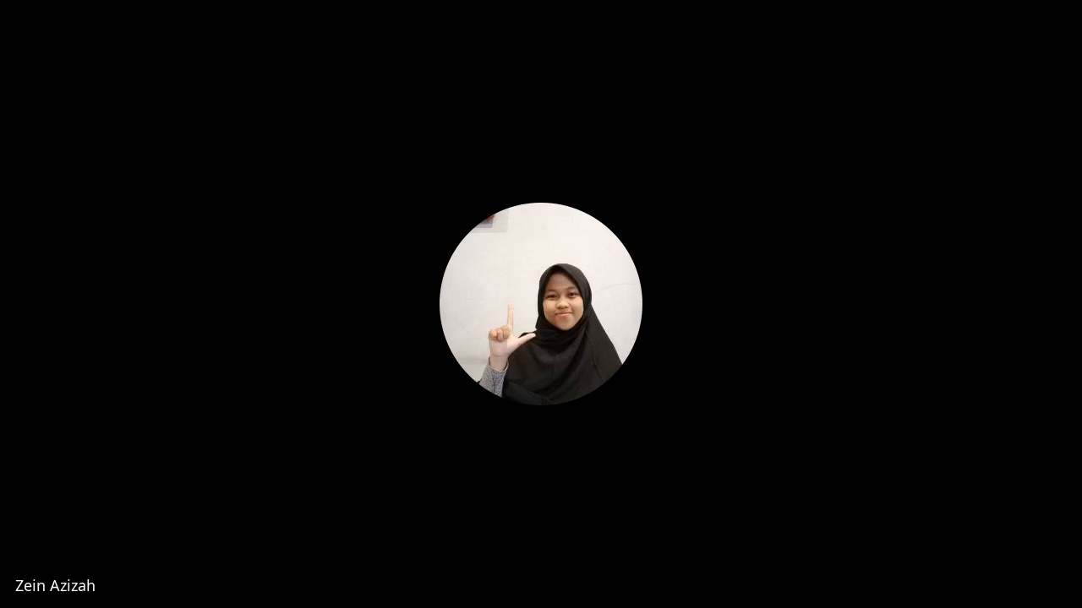